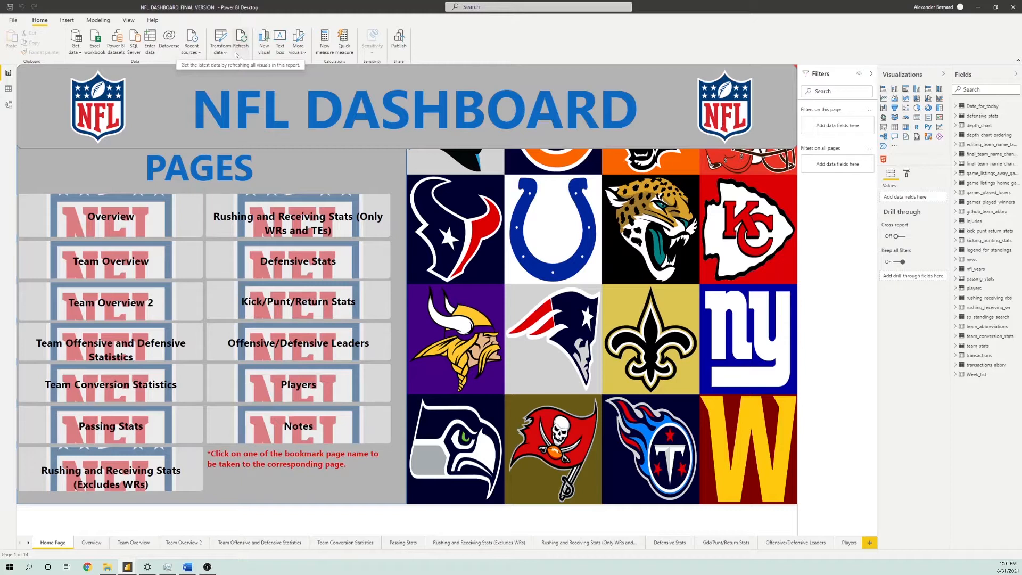
Open the report's queries in the Power Query Editor and inspect the Index column of final_team_name_changes
left_click(220, 42)
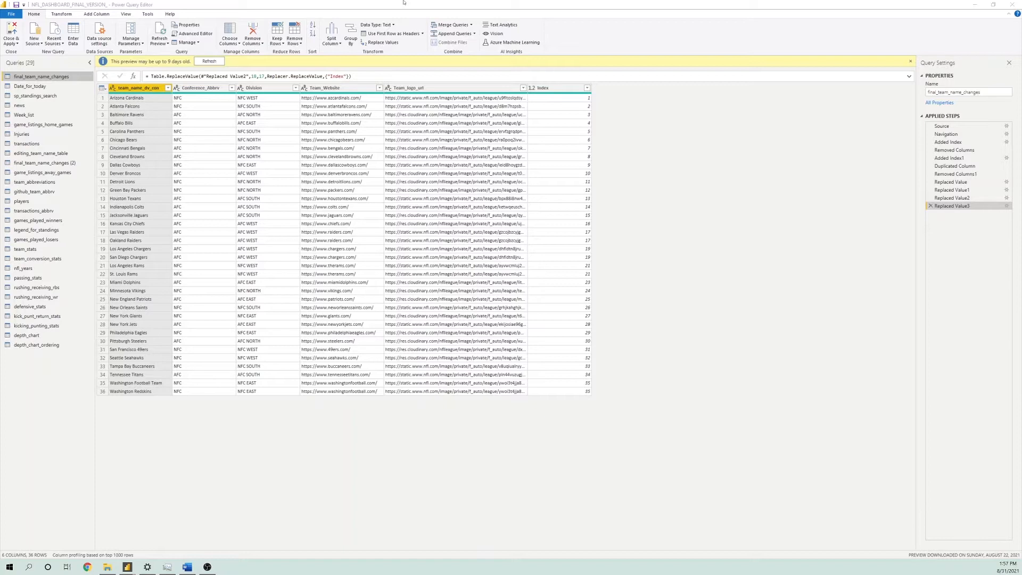
left_click(403, 3)
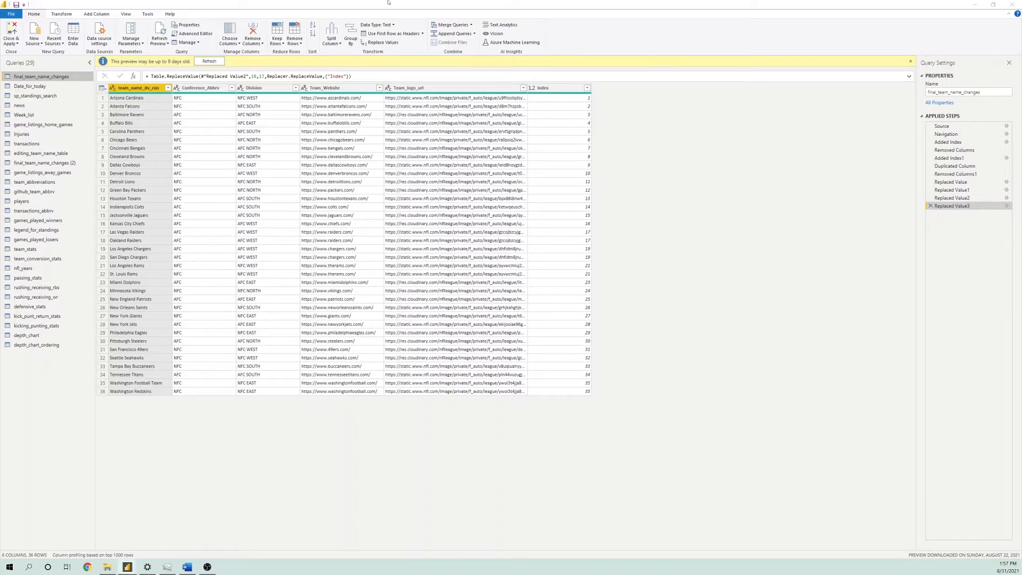
left_click(538, 88)
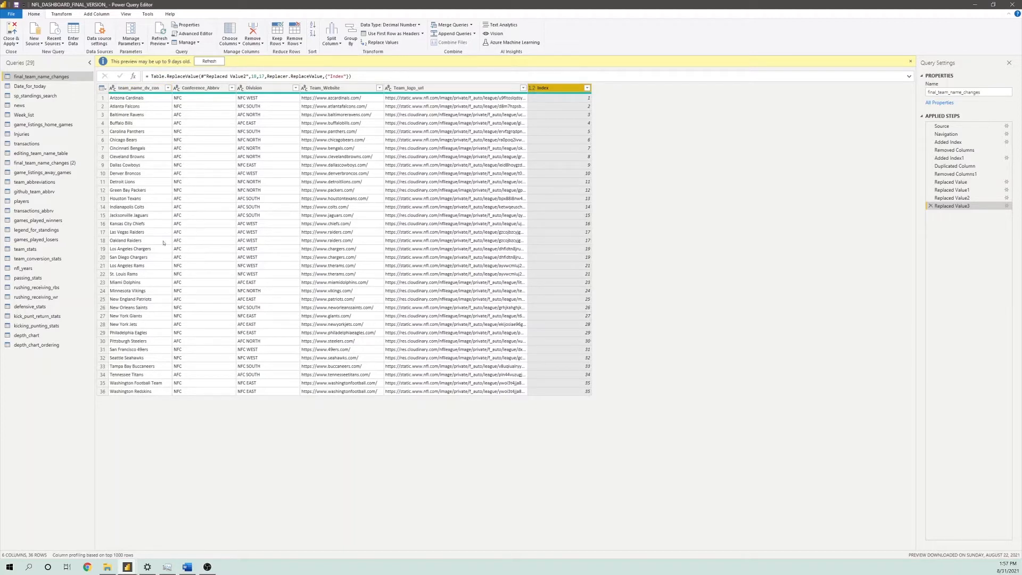
Examine the Giants, Washington, Rams and Chargers name entries in final_team_name_changes and compare the Index values of both Chargers rows
left_click(146, 315)
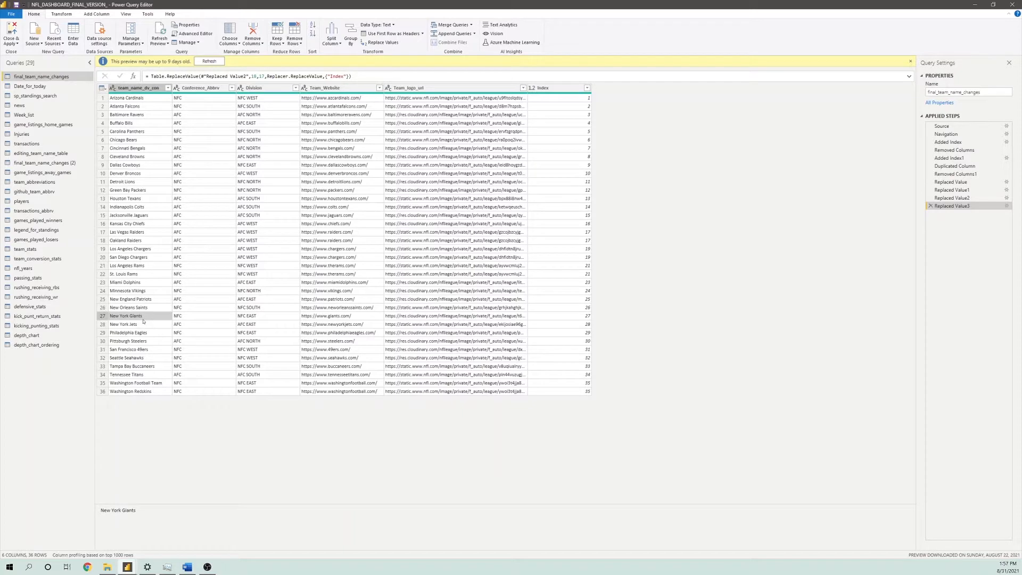
left_click(157, 383)
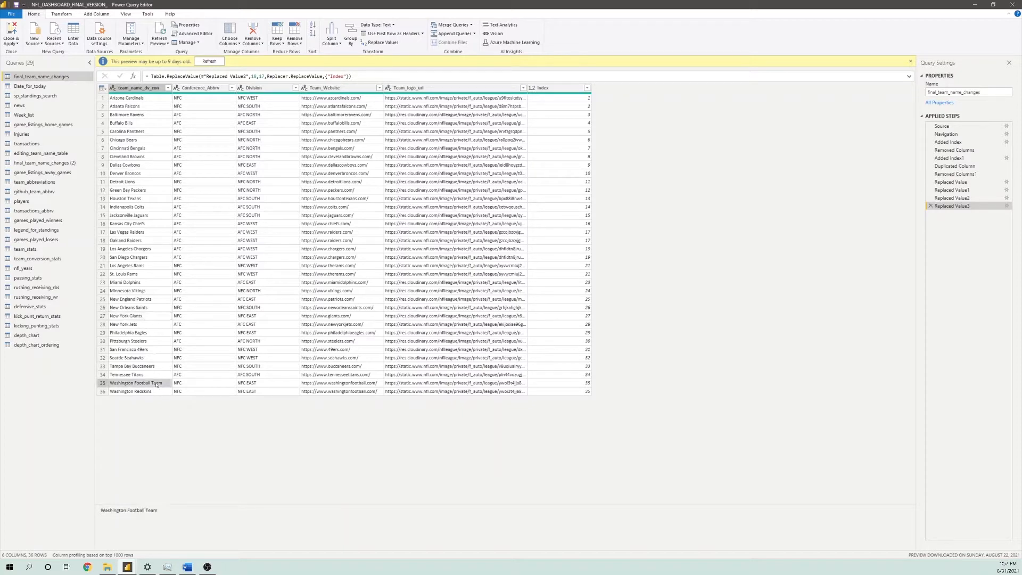
left_click(156, 392)
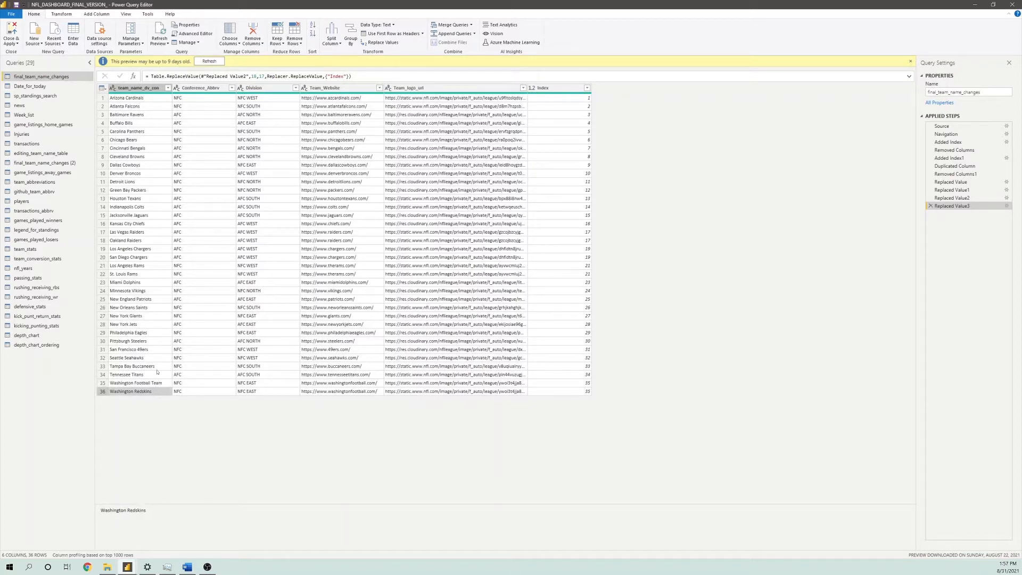
left_click(137, 266)
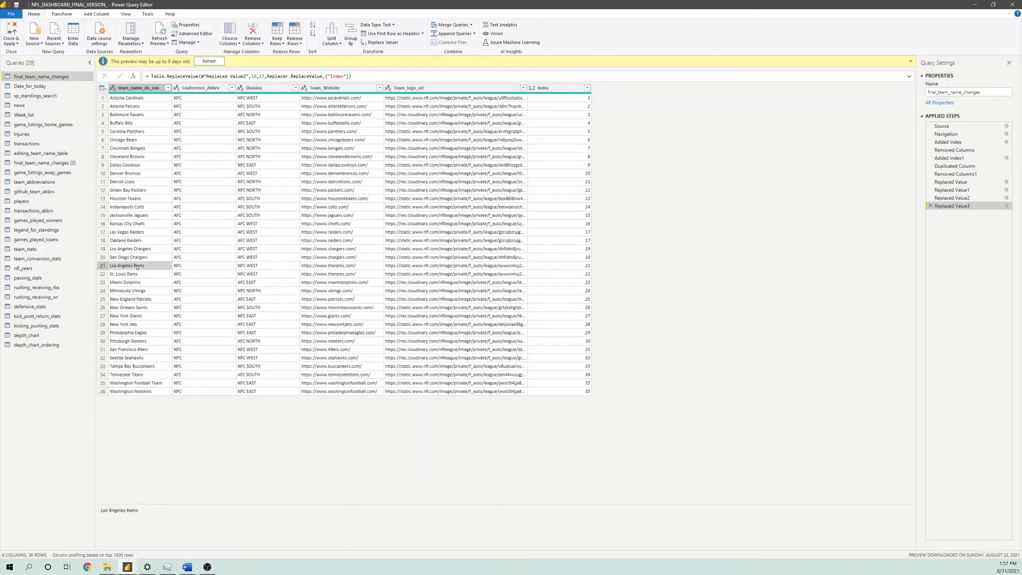
left_click(137, 274)
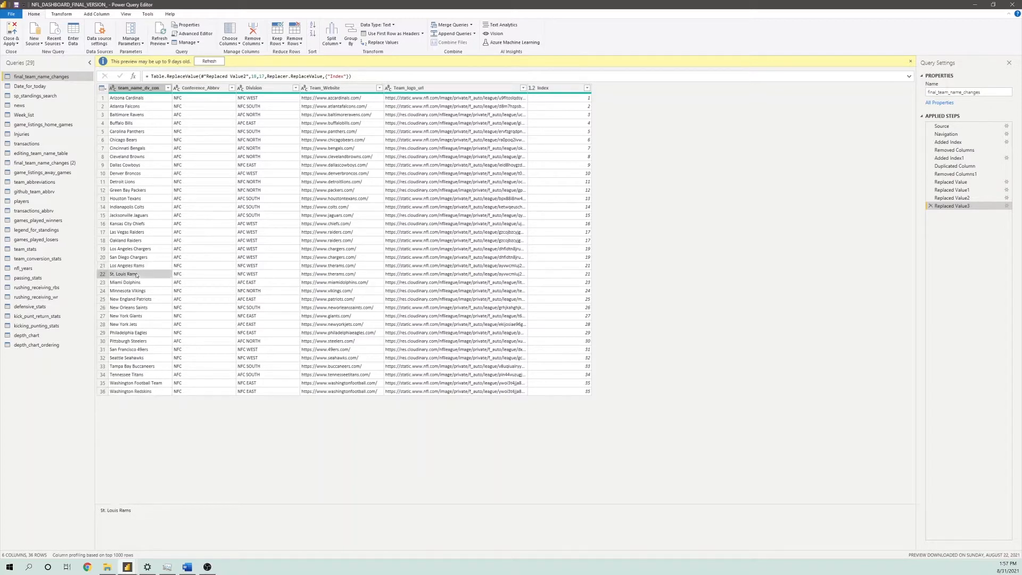
left_click(147, 249)
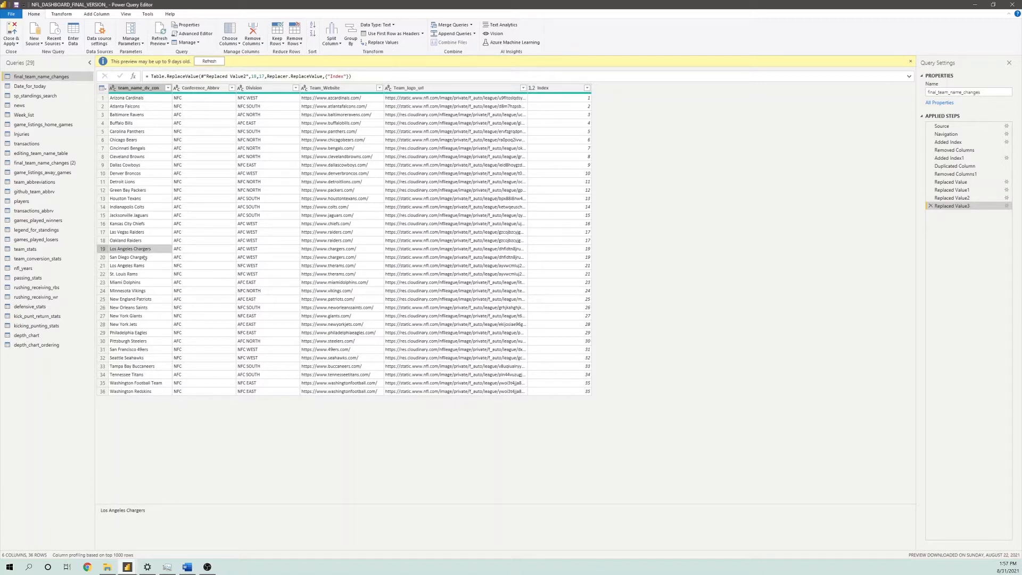
left_click(145, 258)
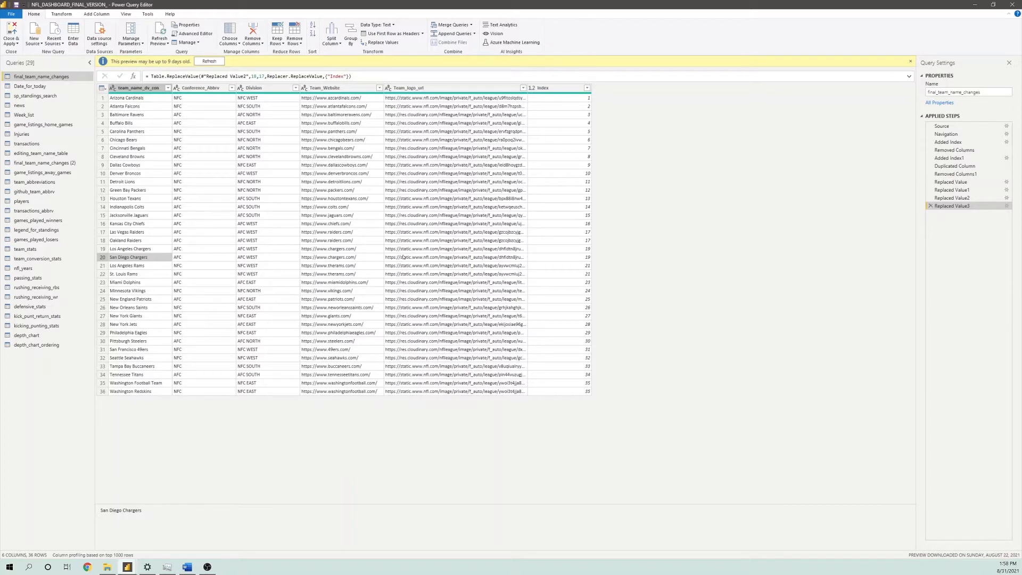
left_click(561, 249)
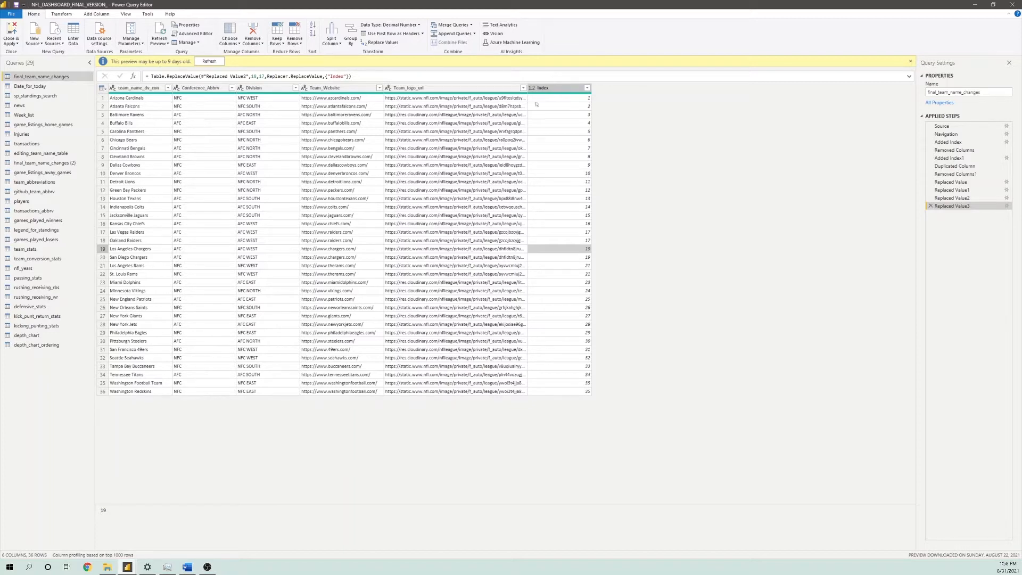
left_click(565, 259)
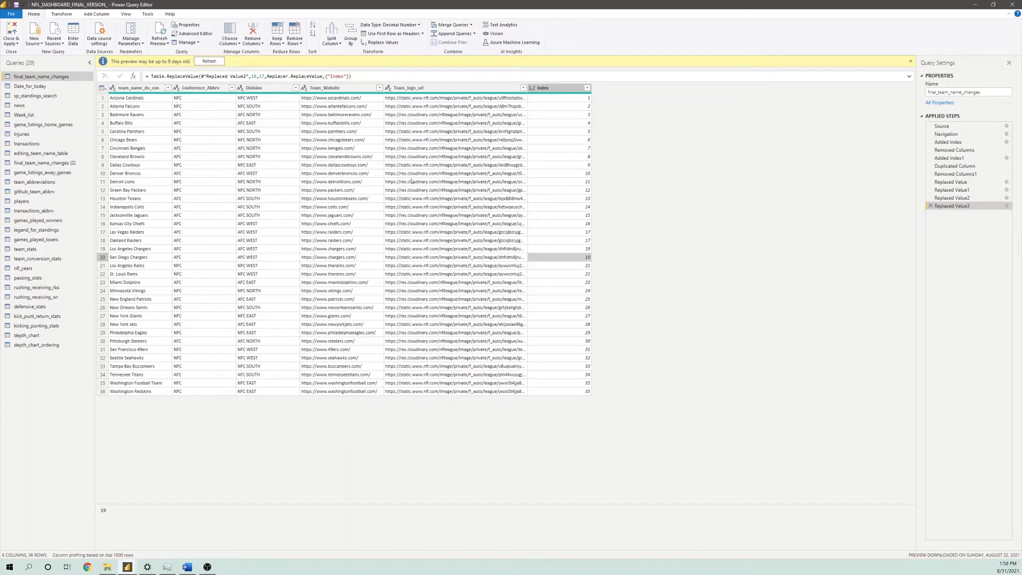
Review the Date_for_today, sp_standings_search, news, Week_list and game_listings_home_games queries one after another
left_click(30, 86)
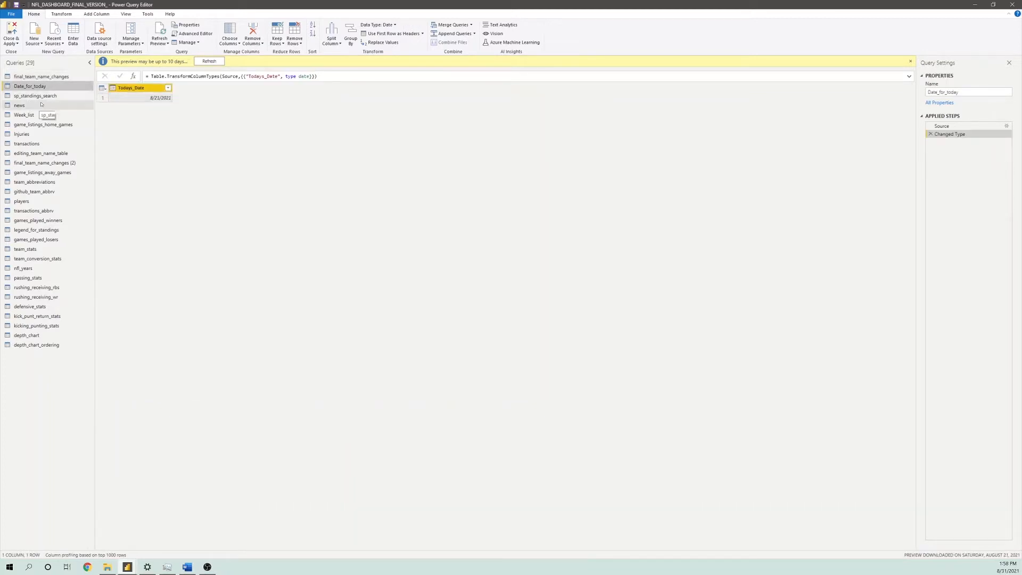
left_click(41, 96)
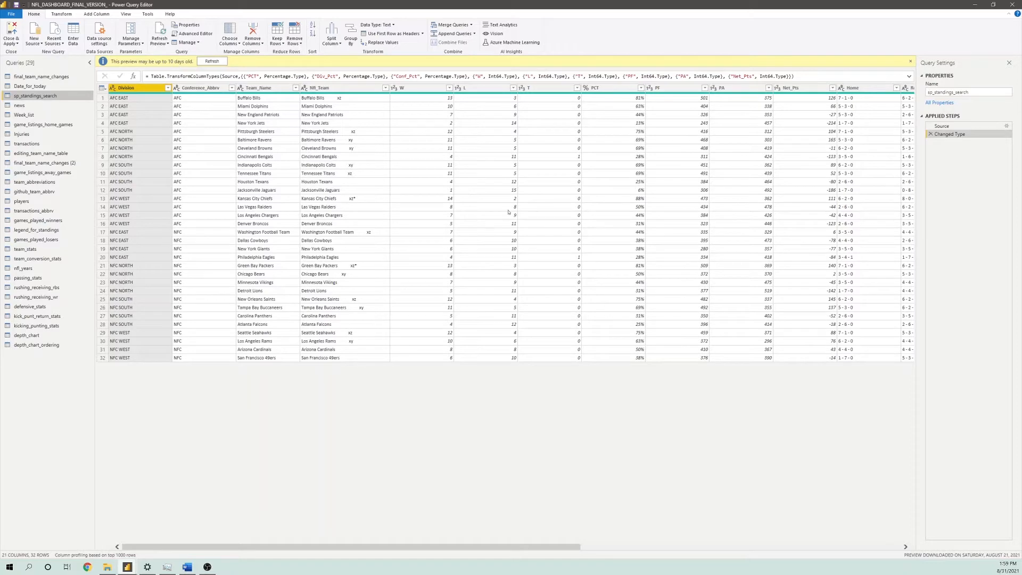
left_click(30, 109)
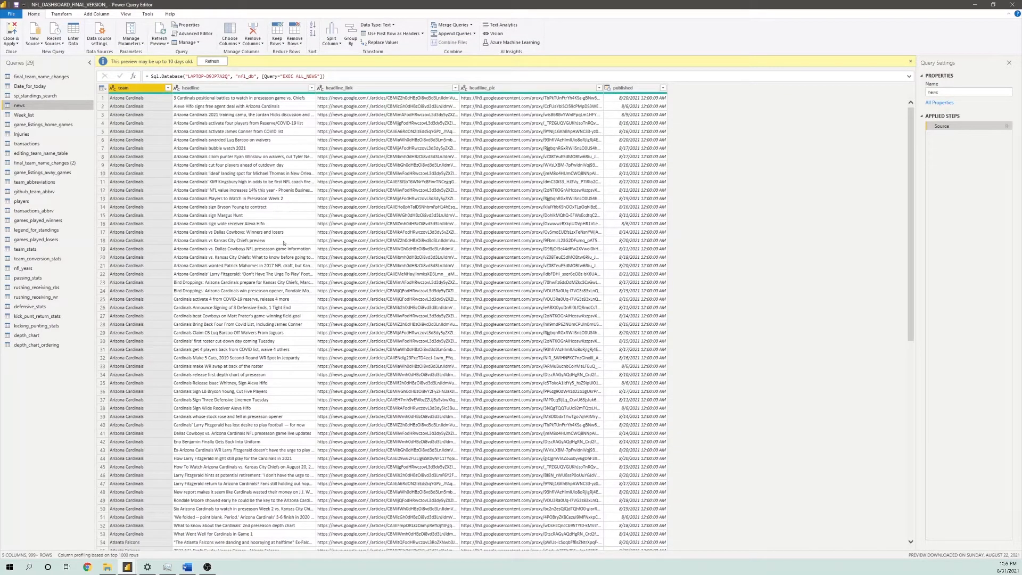
left_click(12, 116)
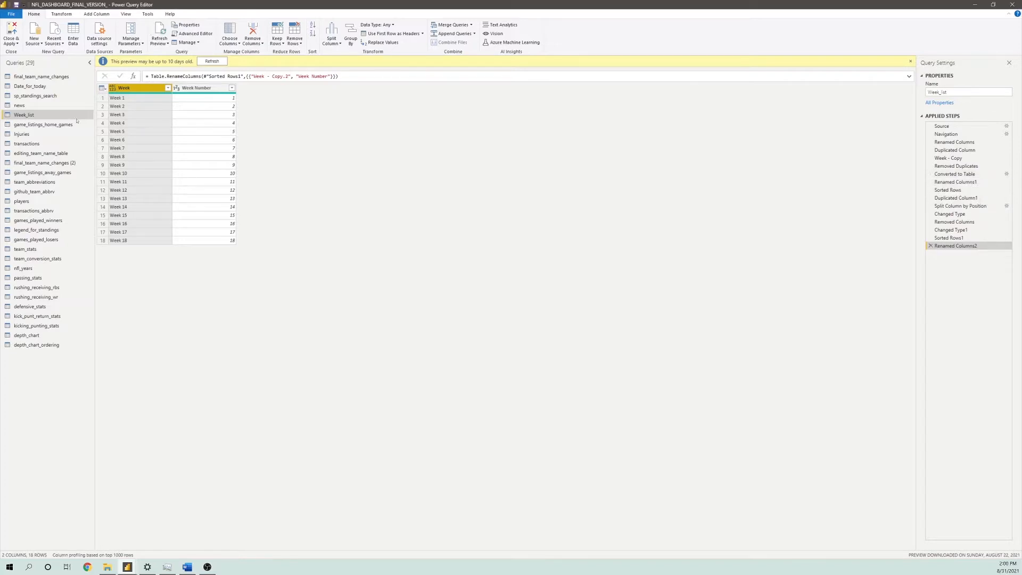
left_click(55, 126)
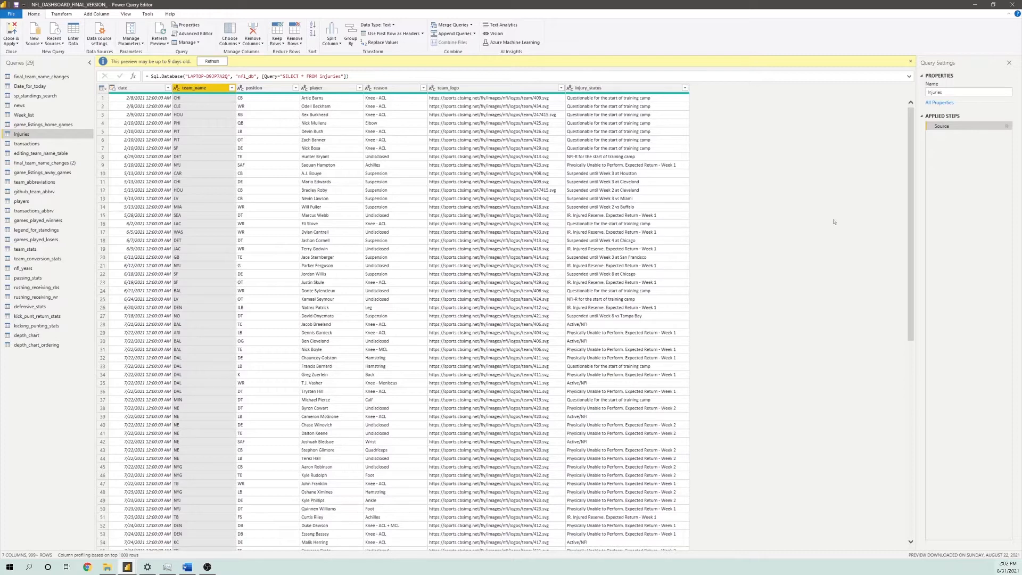
Review the transactions query, inspecting its team, team_trim, player_profile_link and player_pic columns
left_click(27, 142)
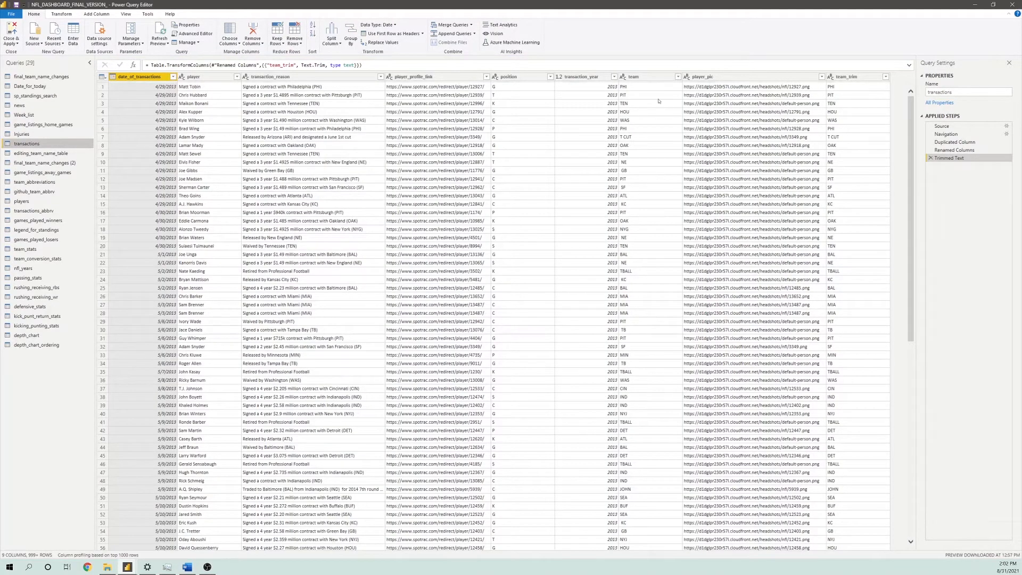
left_click(632, 76)
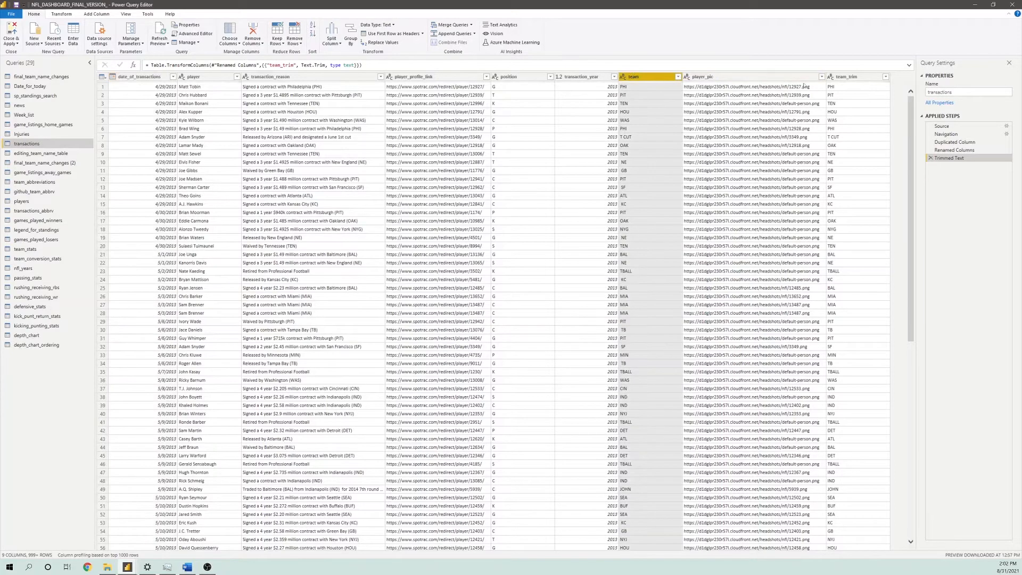
left_click(841, 76)
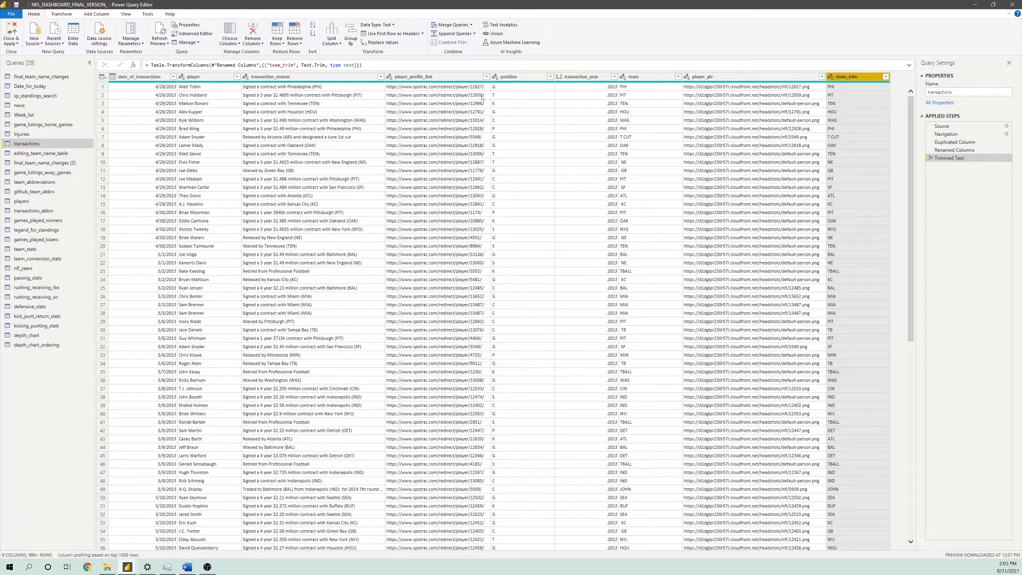
left_click(411, 78)
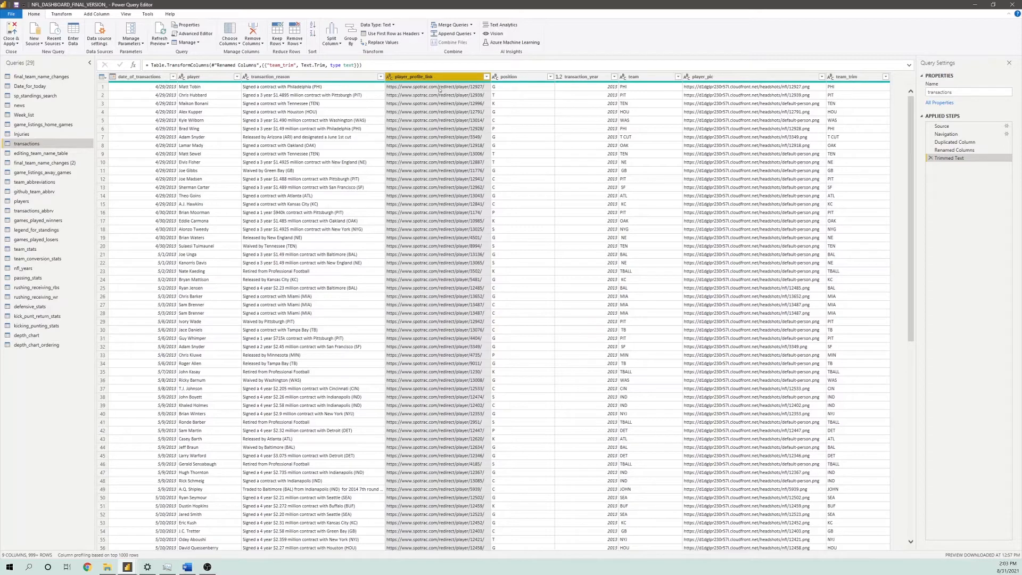
left_click(747, 94)
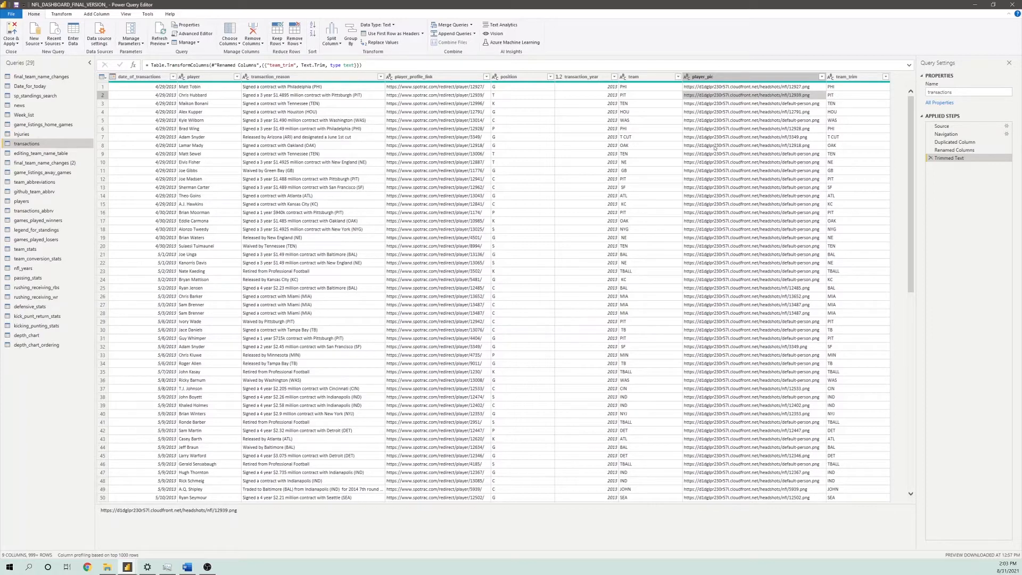
In editing_team_name_table, inspect alternate_team_name and compare it with the full names of the Raiders, Chargers and New England Patriots
left_click(36, 153)
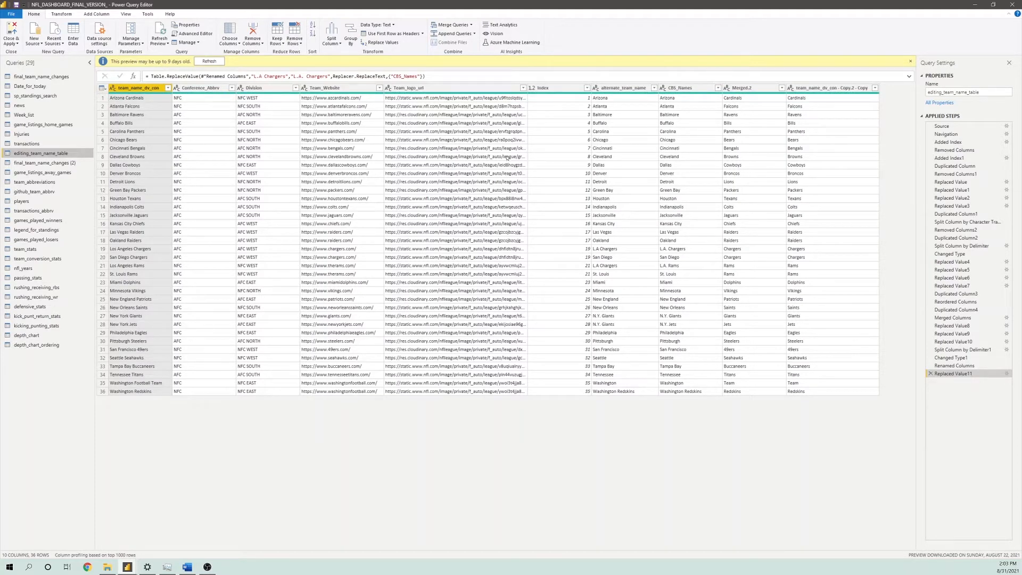
left_click(607, 88)
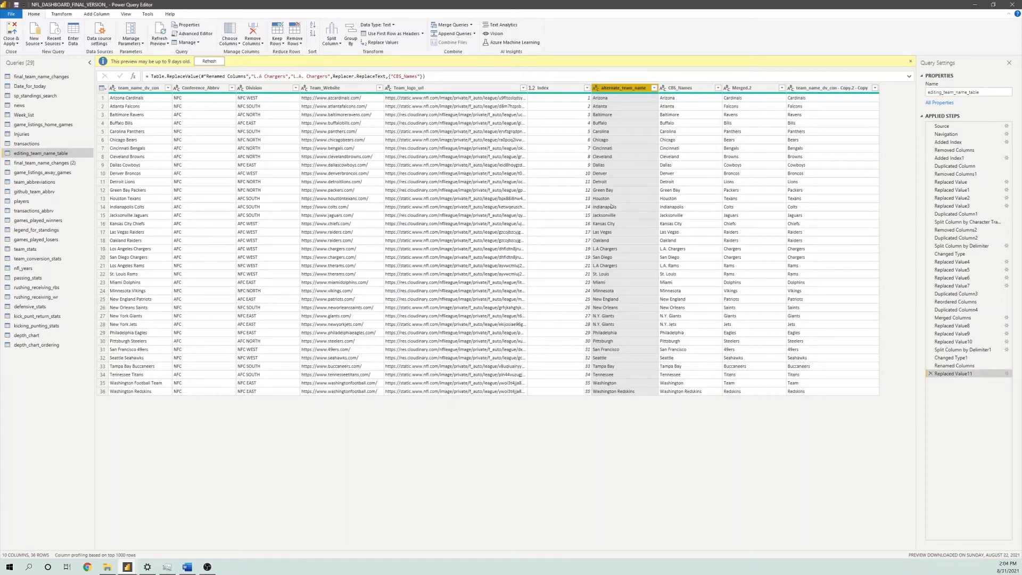
left_click(141, 232)
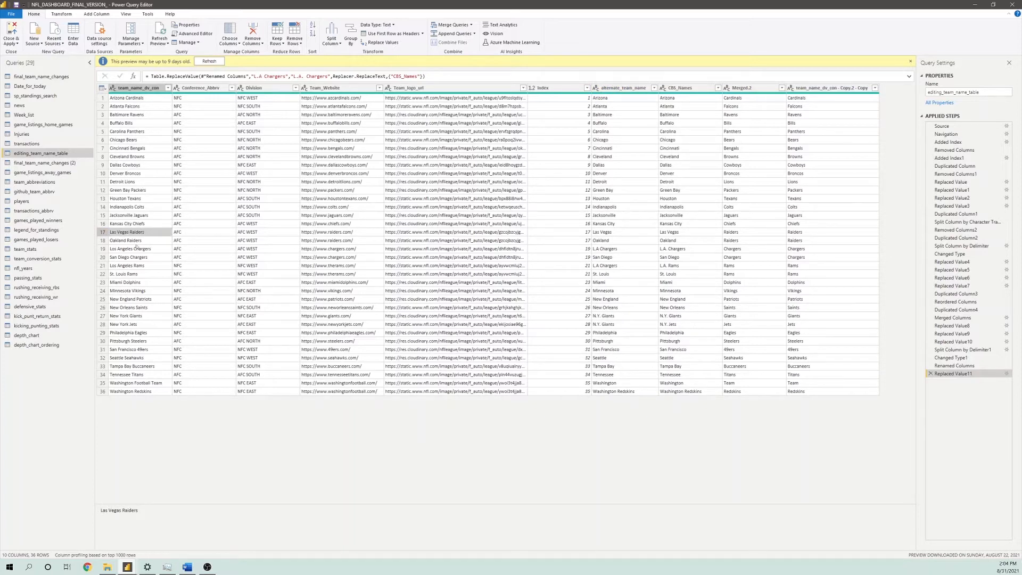
left_click(136, 243)
left_click(136, 248)
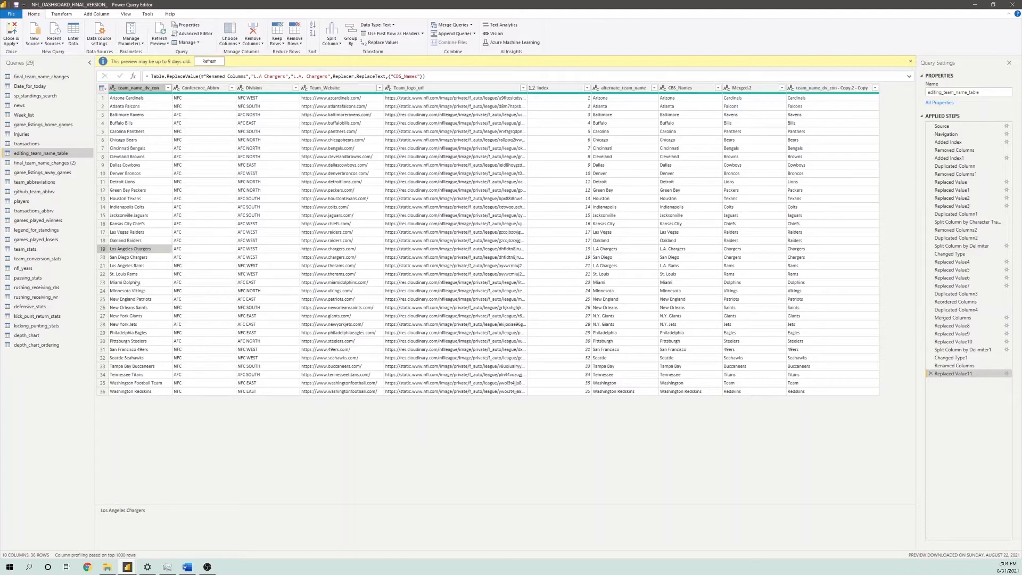
left_click(129, 301)
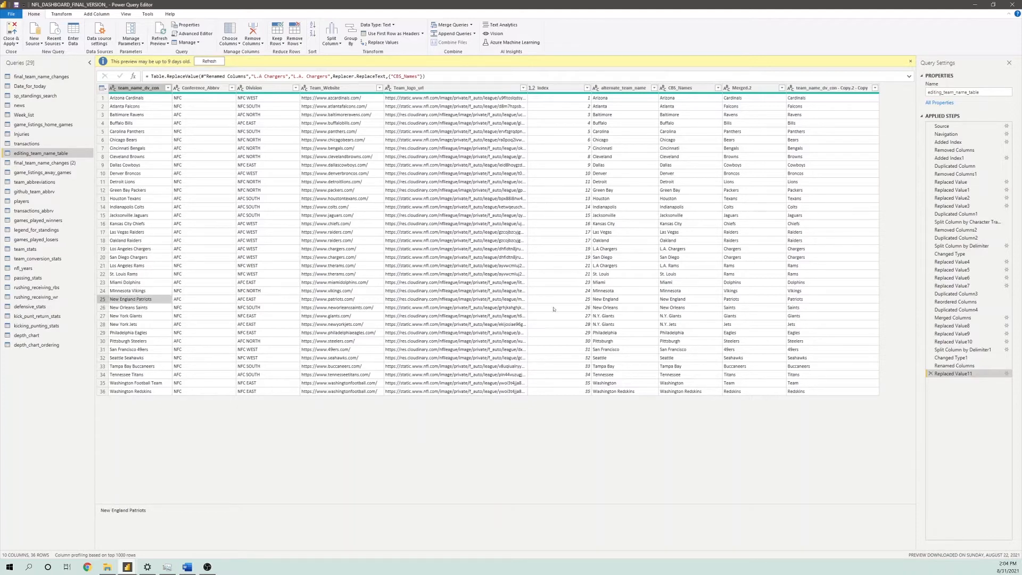
left_click(621, 300)
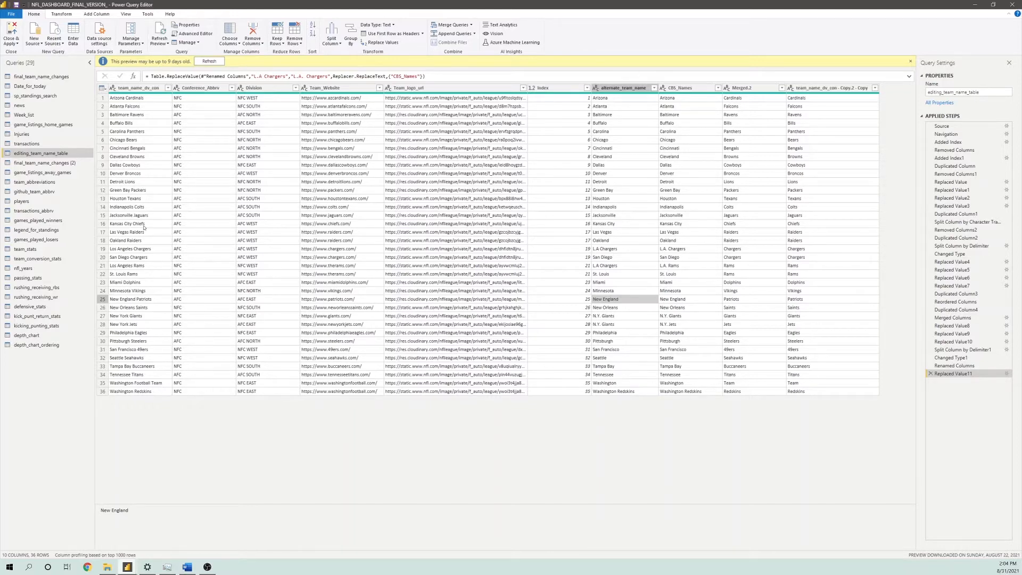
Review the final_team_name_changes (2), game_listings_away_games and team_abbreviations queries
left_click(23, 163)
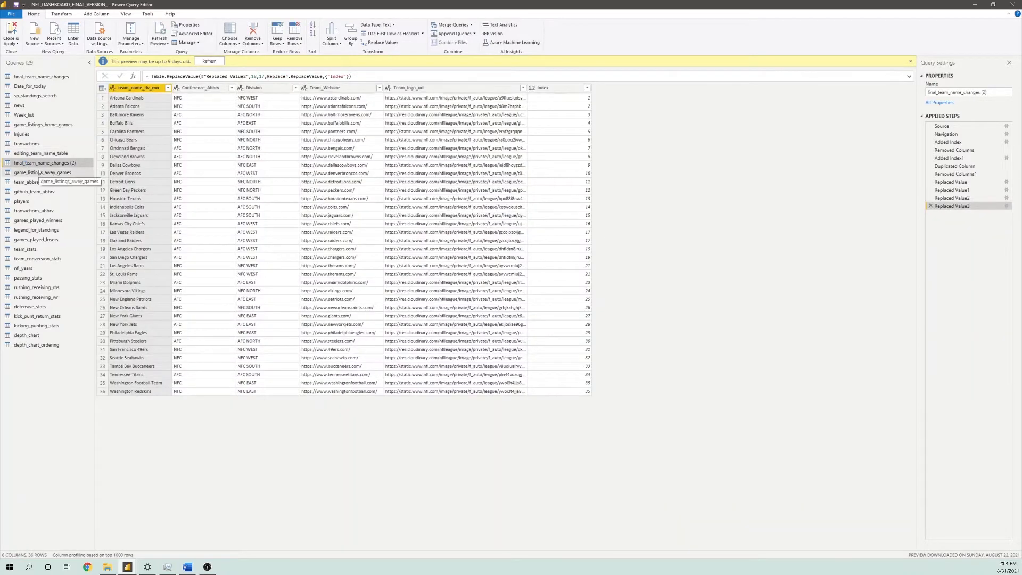
left_click(39, 172)
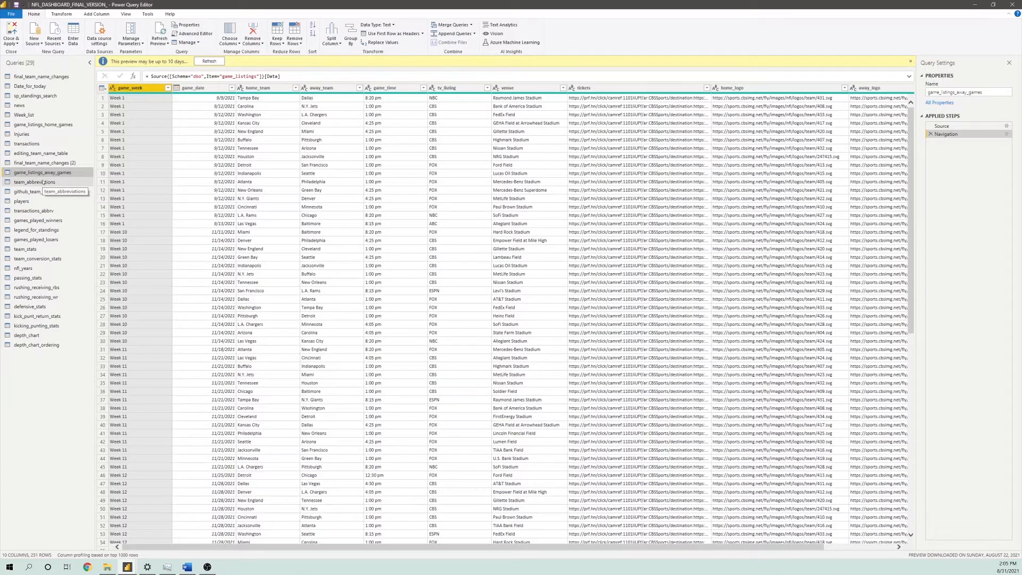
left_click(43, 182)
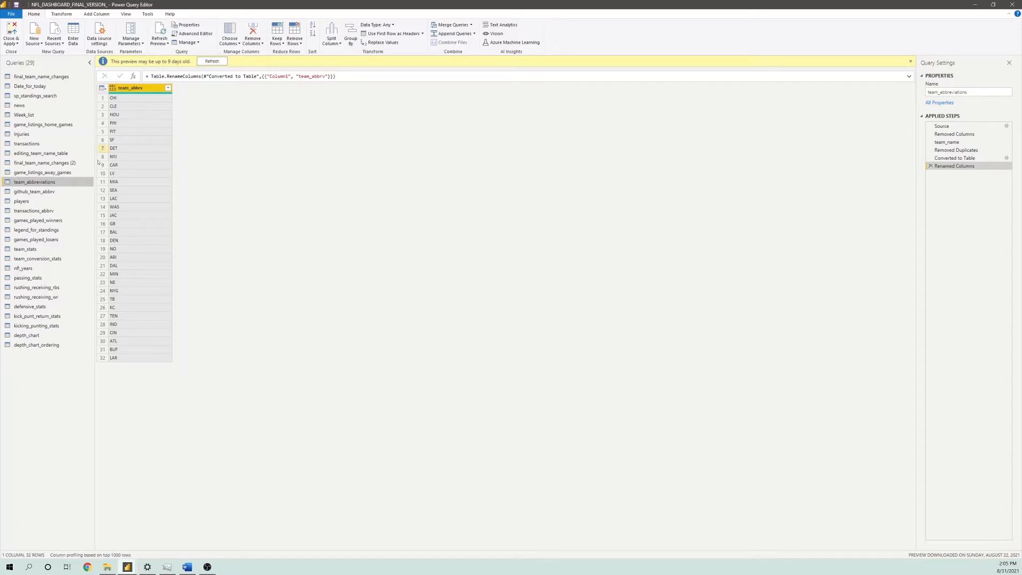
Review the github_team_abbrv query, checking the abbreviations for the New York Giants, New York Jets and Jacksonville Jaguars
left_click(49, 192)
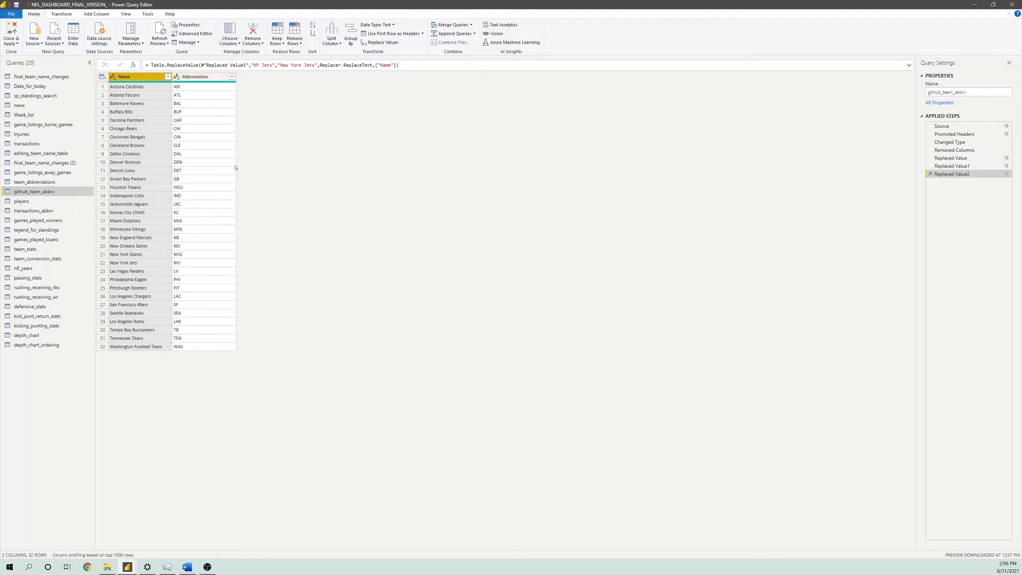
left_click(198, 254)
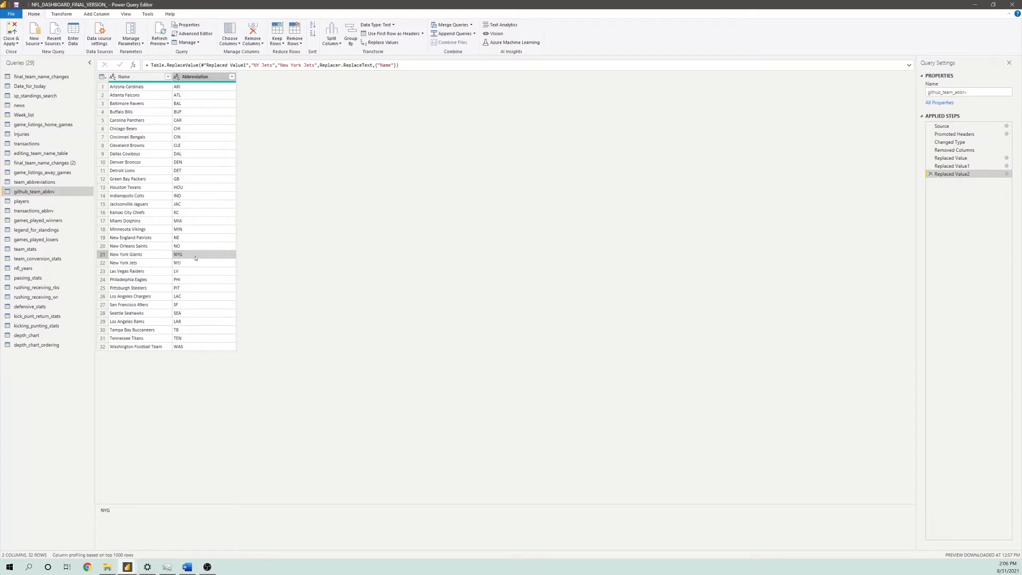
left_click(193, 261)
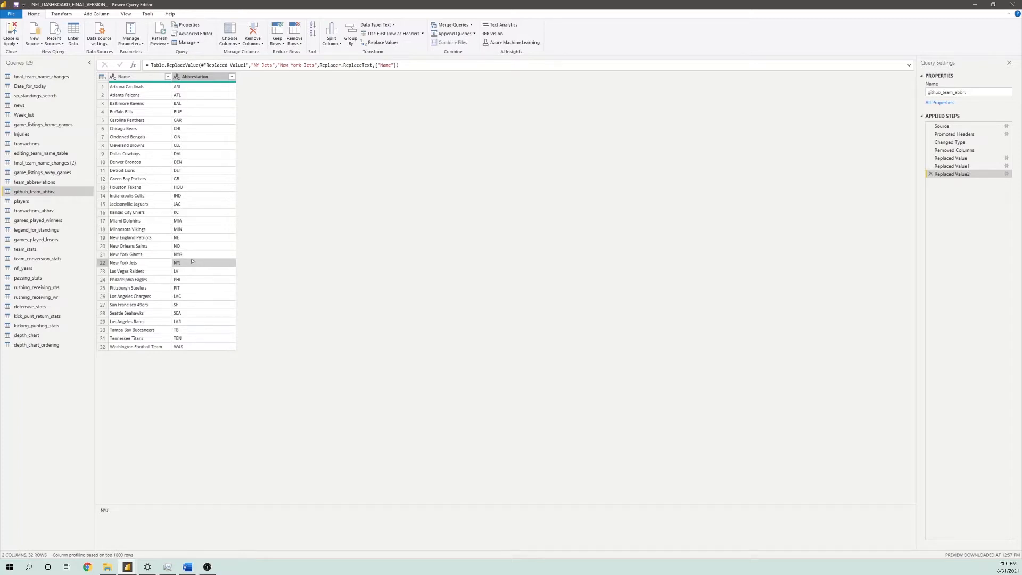
left_click(194, 205)
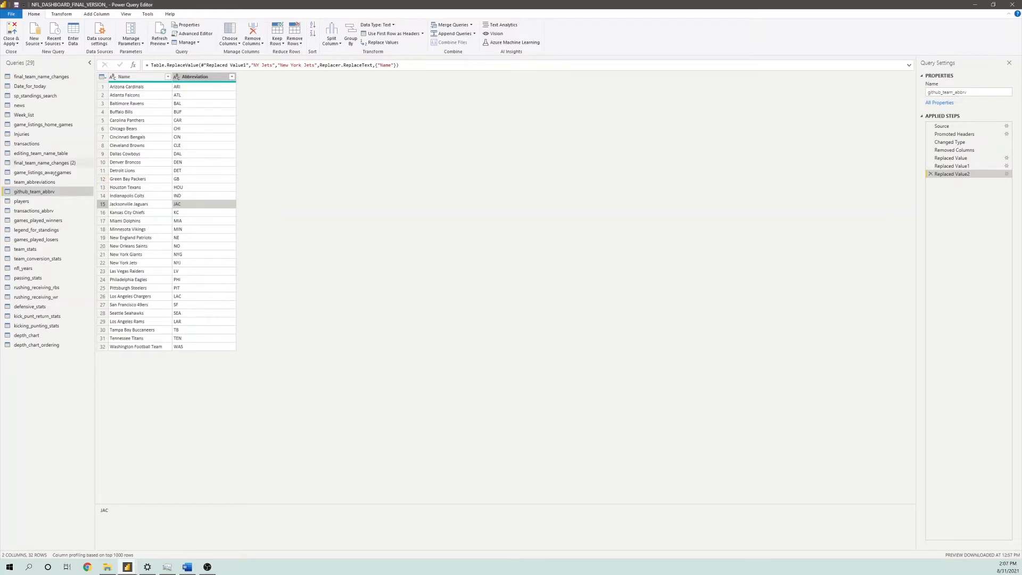
Compare the team_abbreviations and github_team_abbrv queries, and inspect the player_pic and player_link columns of the players query
left_click(27, 182)
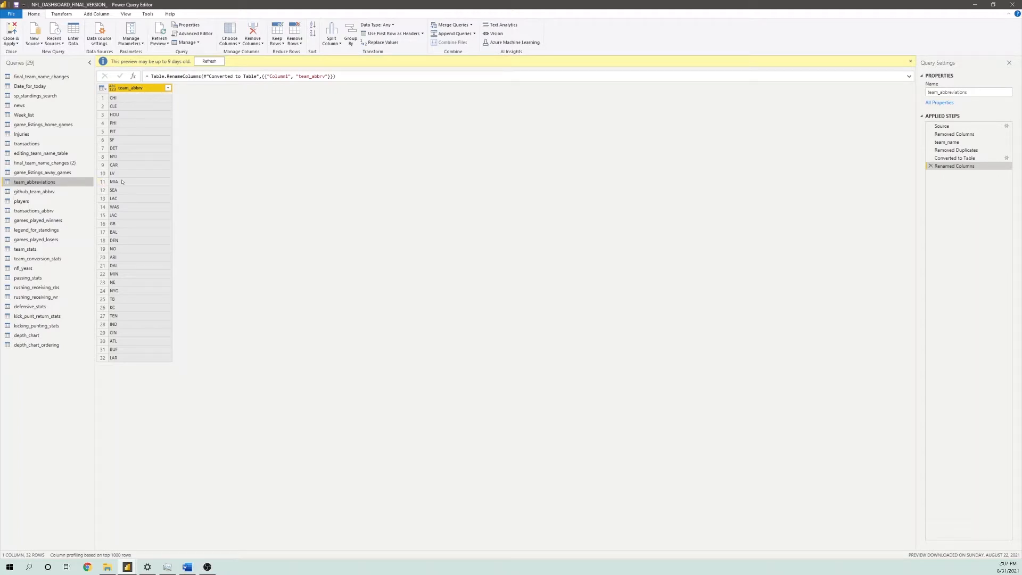
left_click(35, 192)
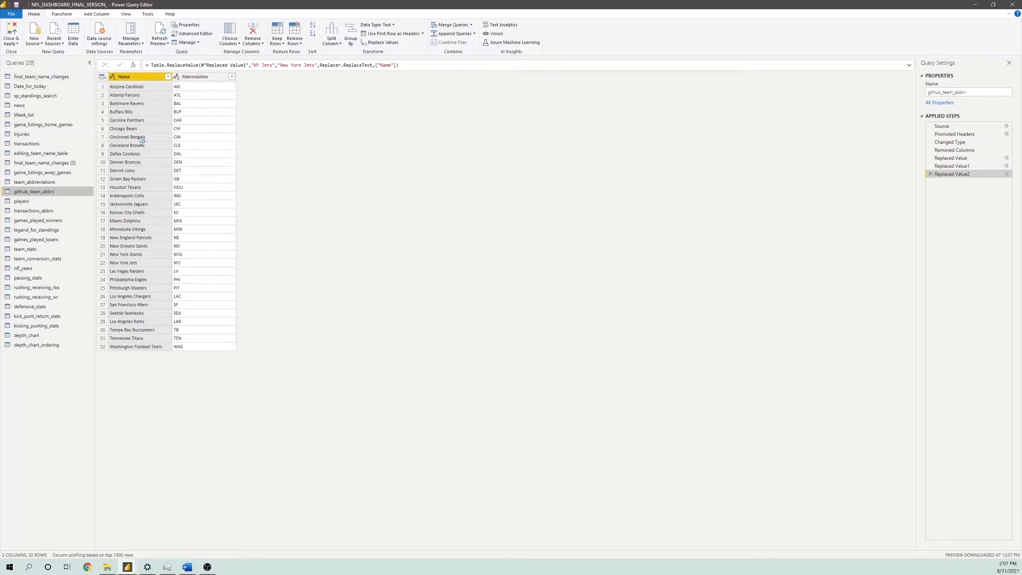
left_click(18, 203)
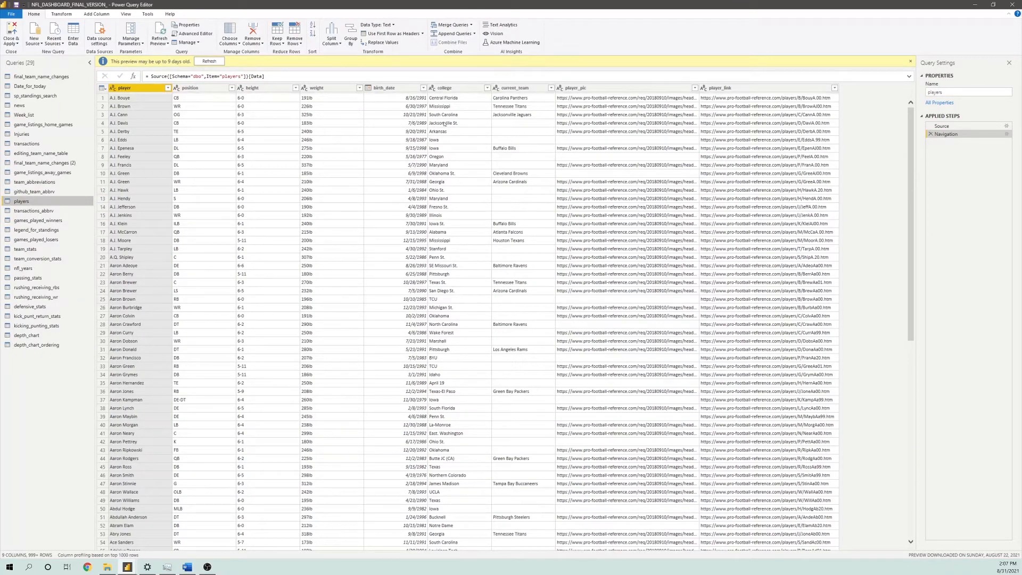
left_click(620, 88)
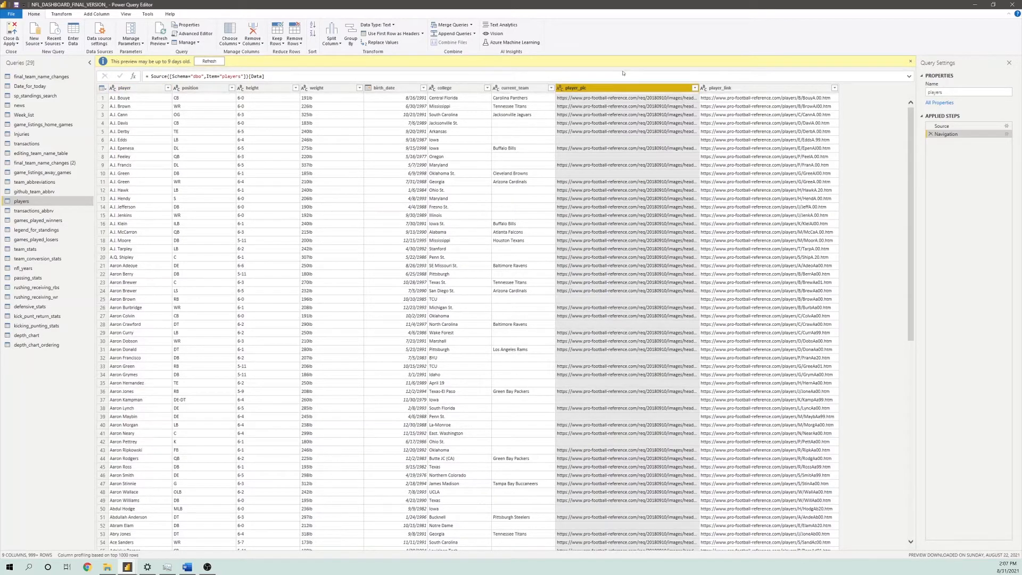
left_click(740, 89)
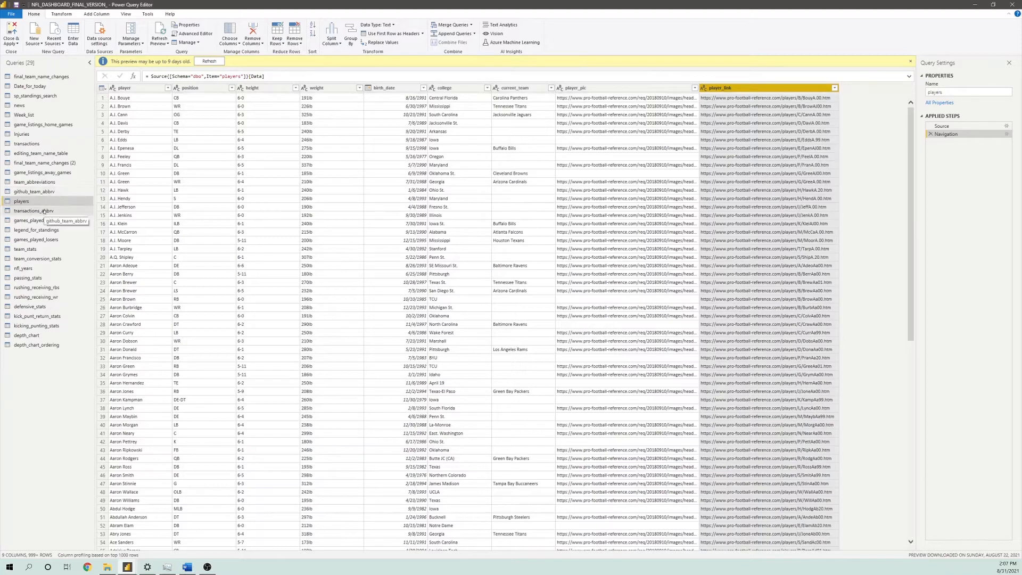
Review the initial_team_abbrv values in the transactions_abbrv query
left_click(63, 213)
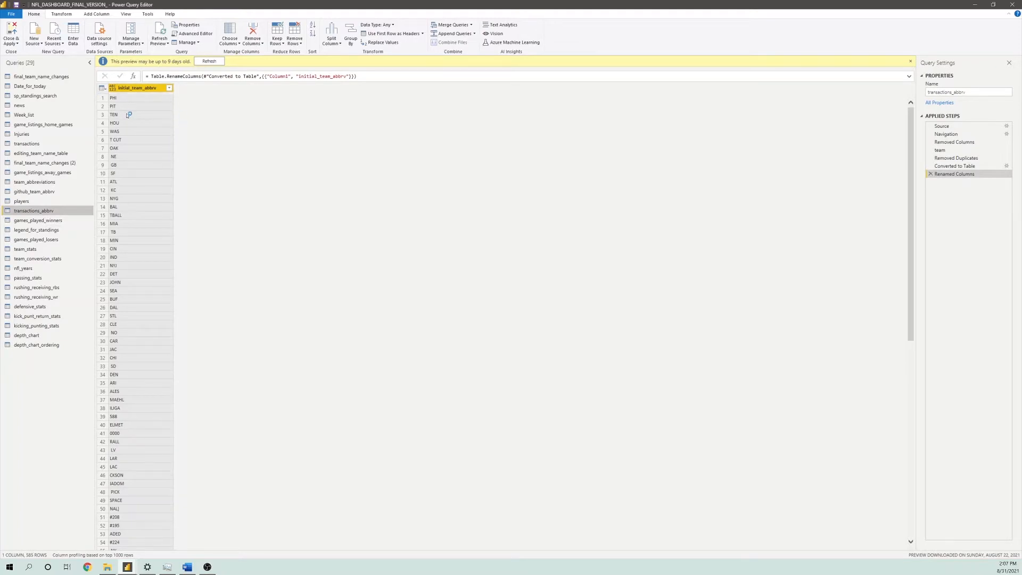
scroll(140, 130, "down", 5)
scroll(141, 132, "down", 7)
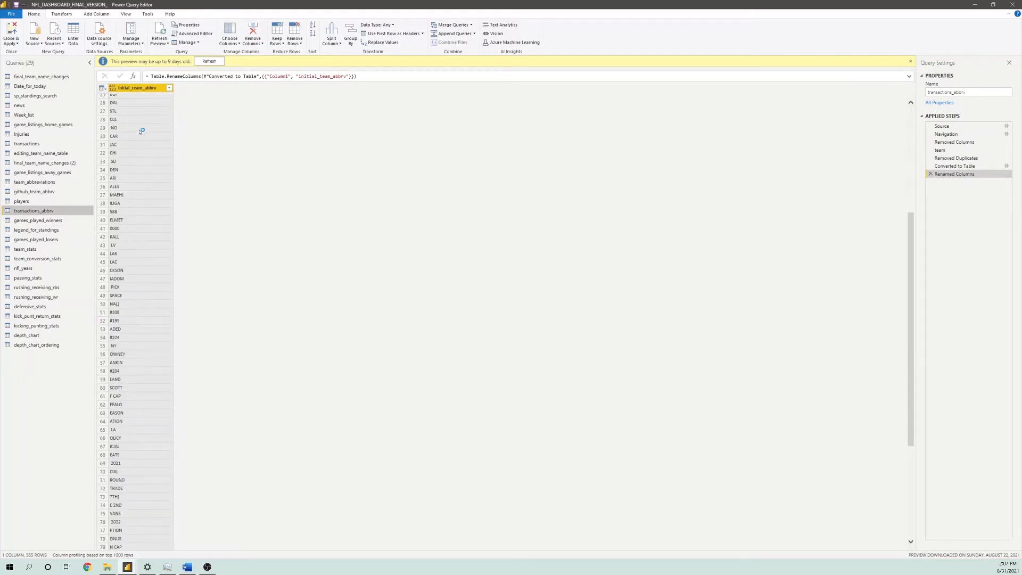
scroll(141, 130, "up", 12)
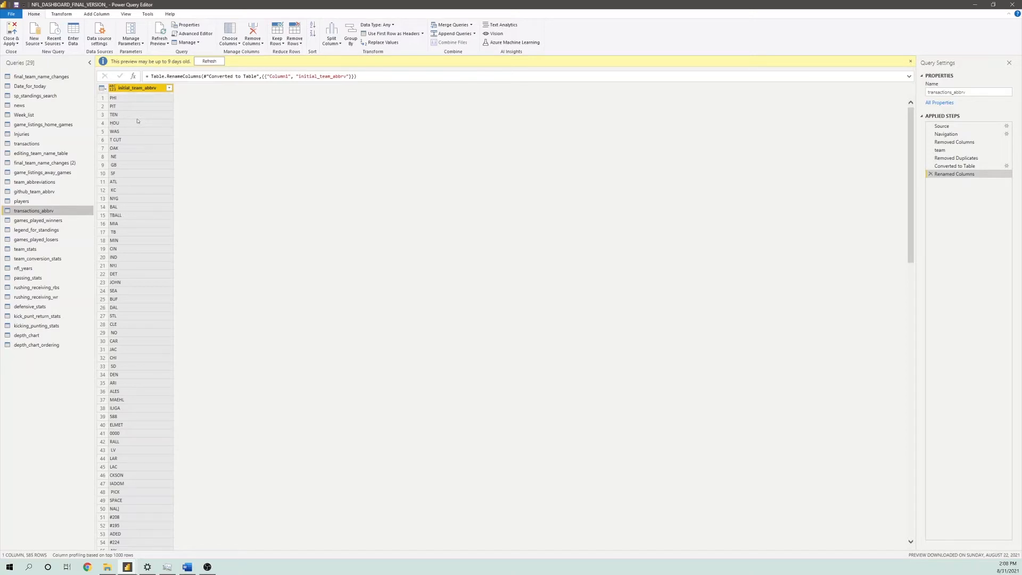
Review the games_played_winners query, comparing its winner_dv and loser_dv columns
left_click(50, 222)
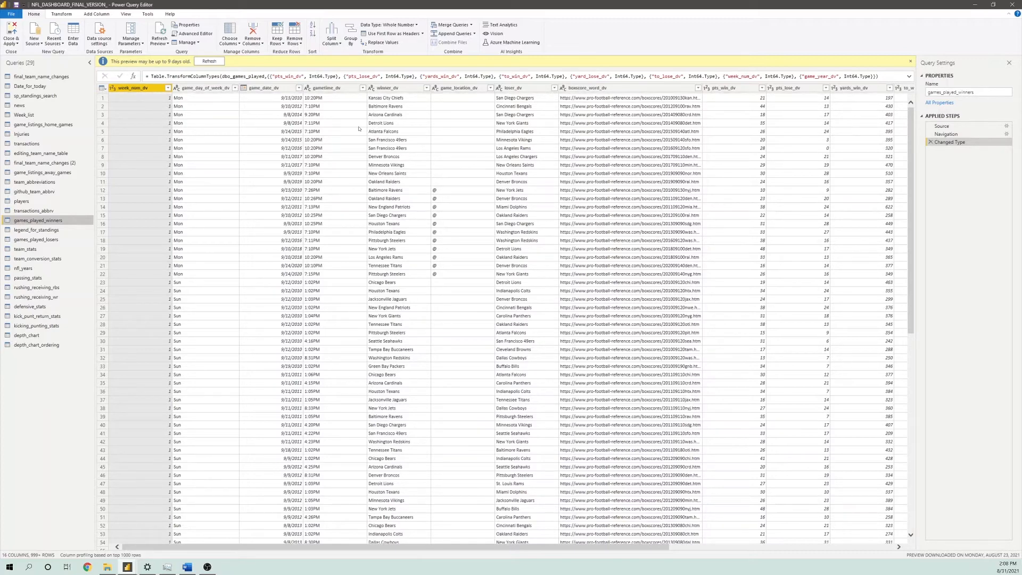
left_click(533, 91)
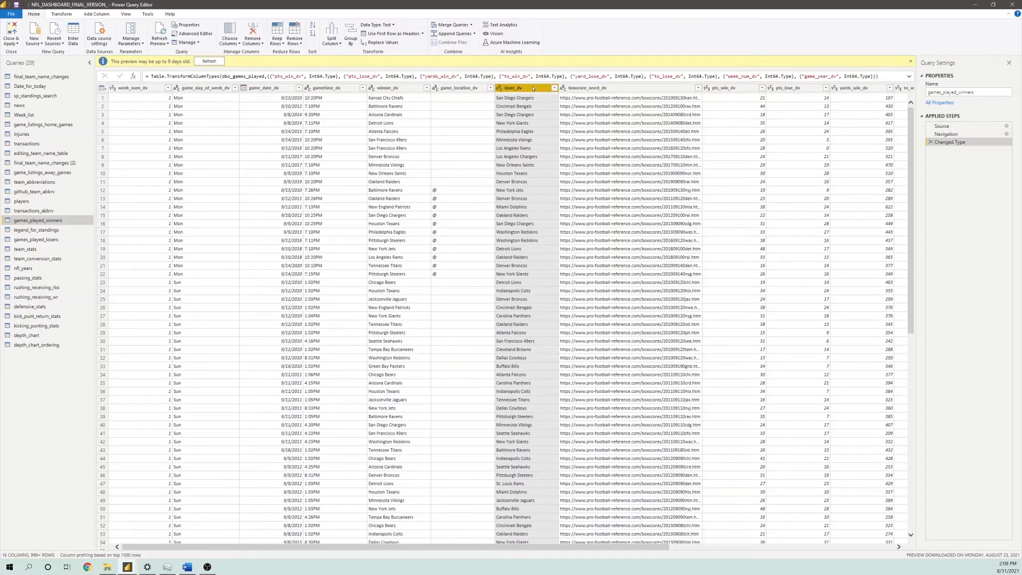
left_click(396, 92)
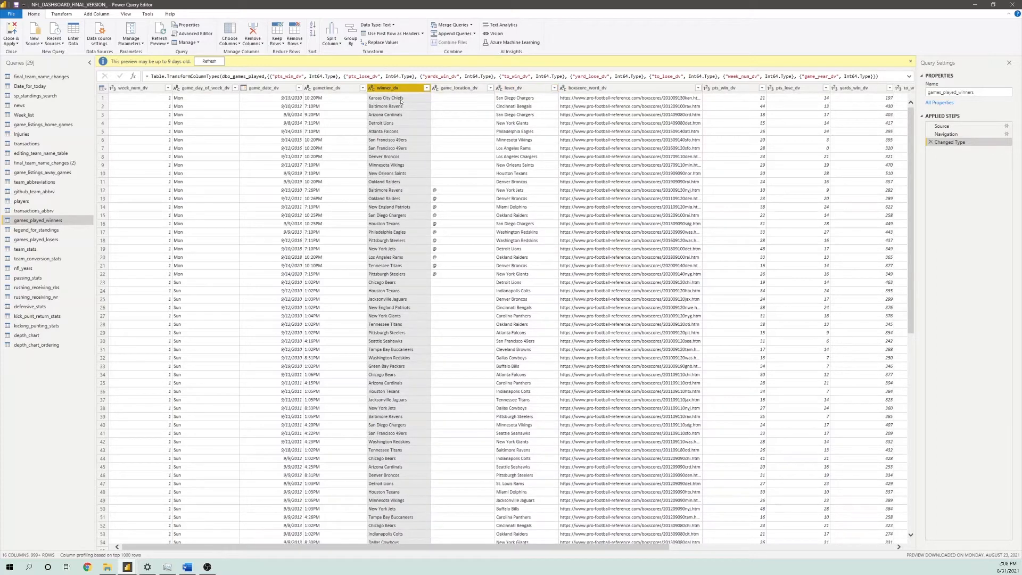
left_click(520, 91)
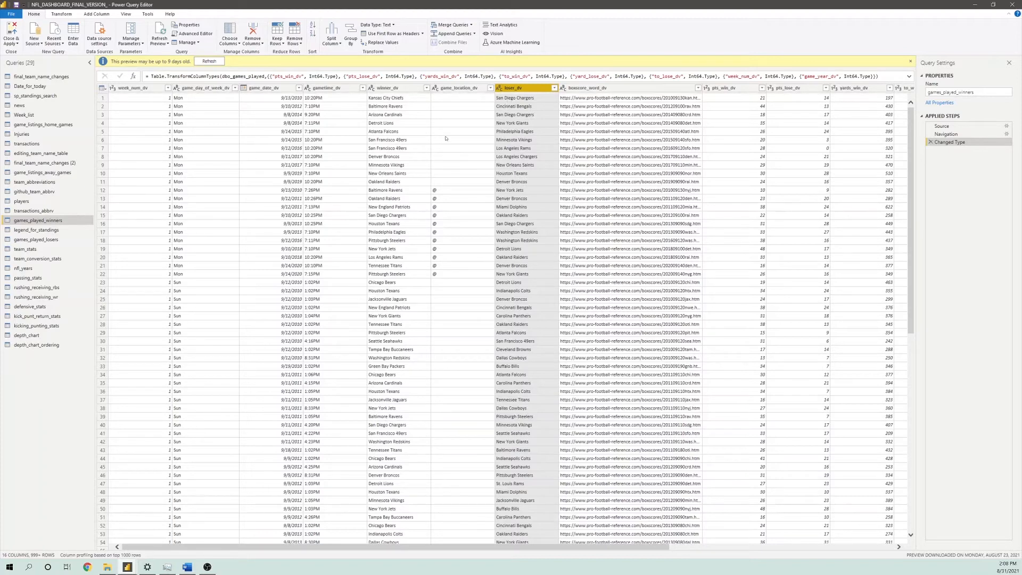
left_click(429, 148)
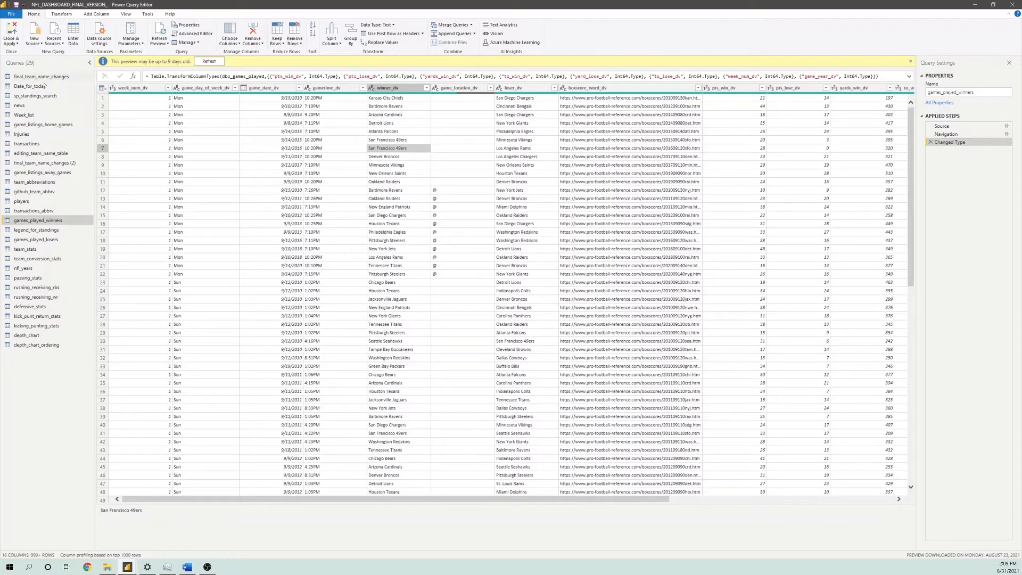
Review the legend_for_standings, games_played_losers, team_stats, team_conversion_stats and nfl_years queries
left_click(50, 230)
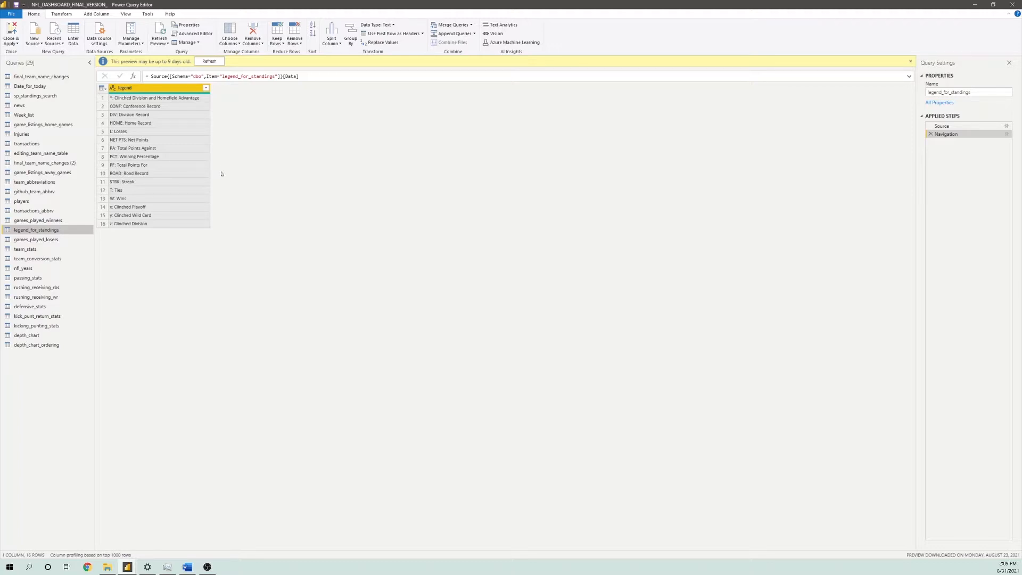
left_click(38, 240)
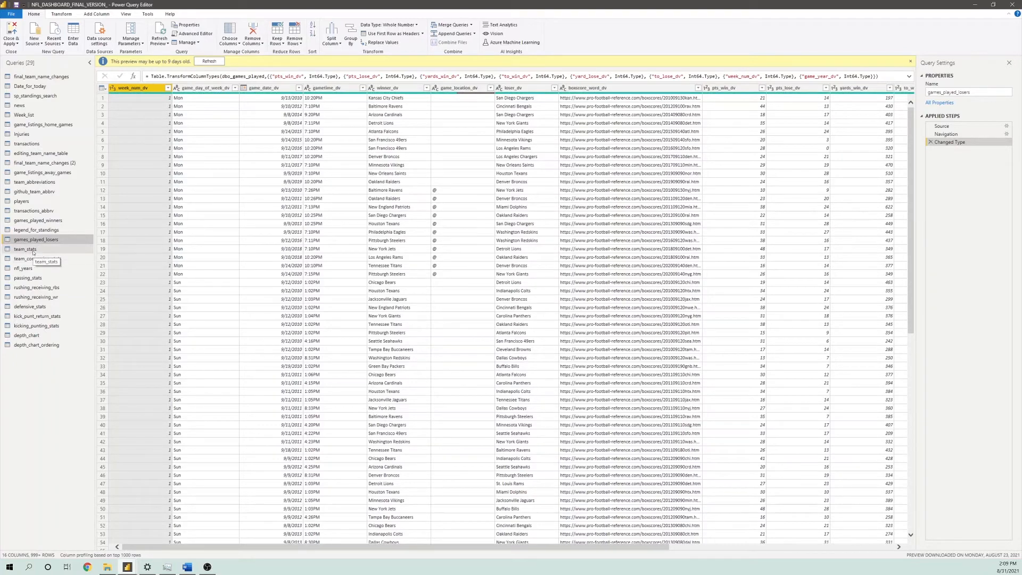
left_click(33, 250)
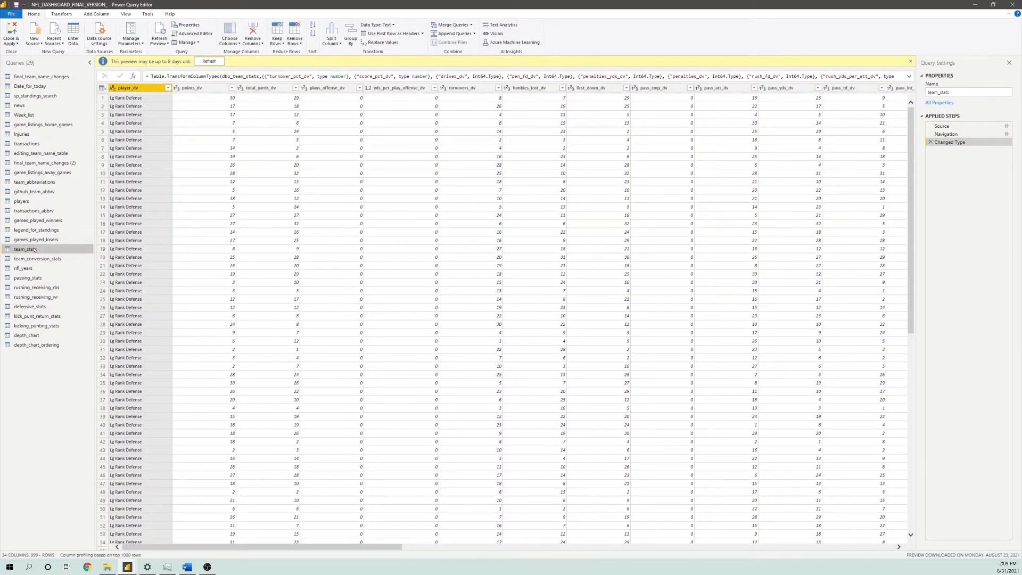
left_click(49, 260)
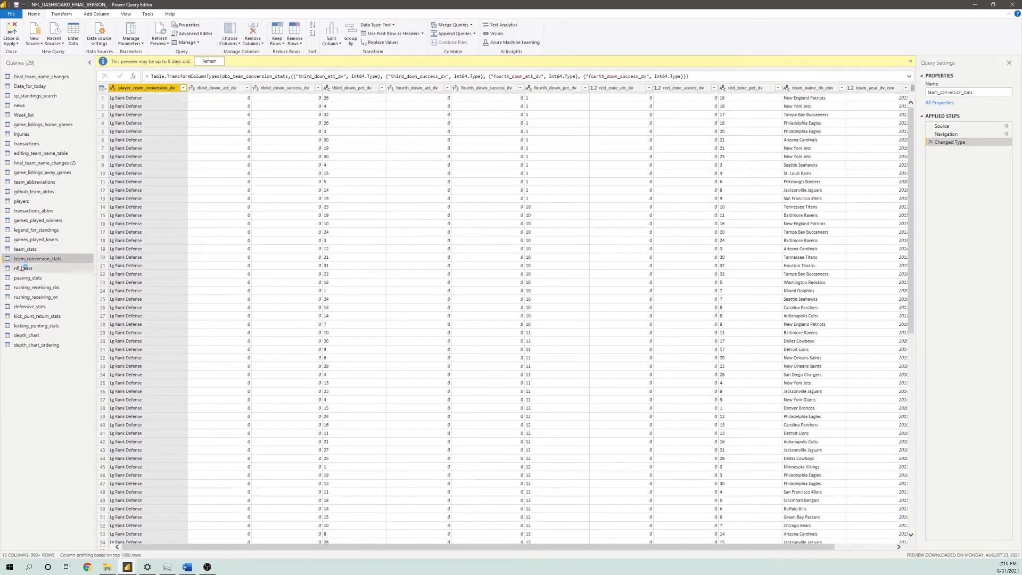
left_click(21, 268)
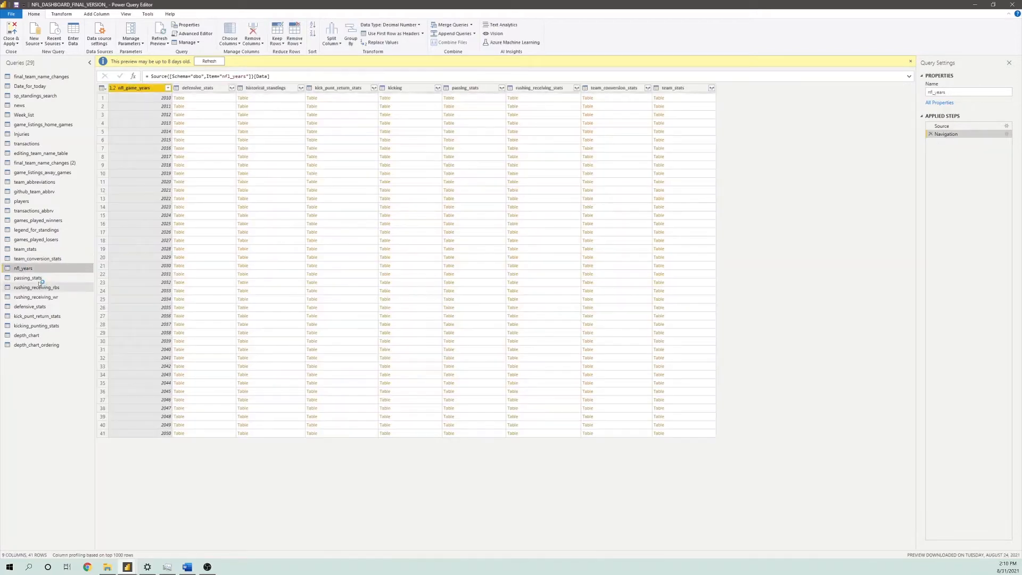
Review the passing_stats query, checking the player column and both the QB and blank entries in the pos column
left_click(38, 279)
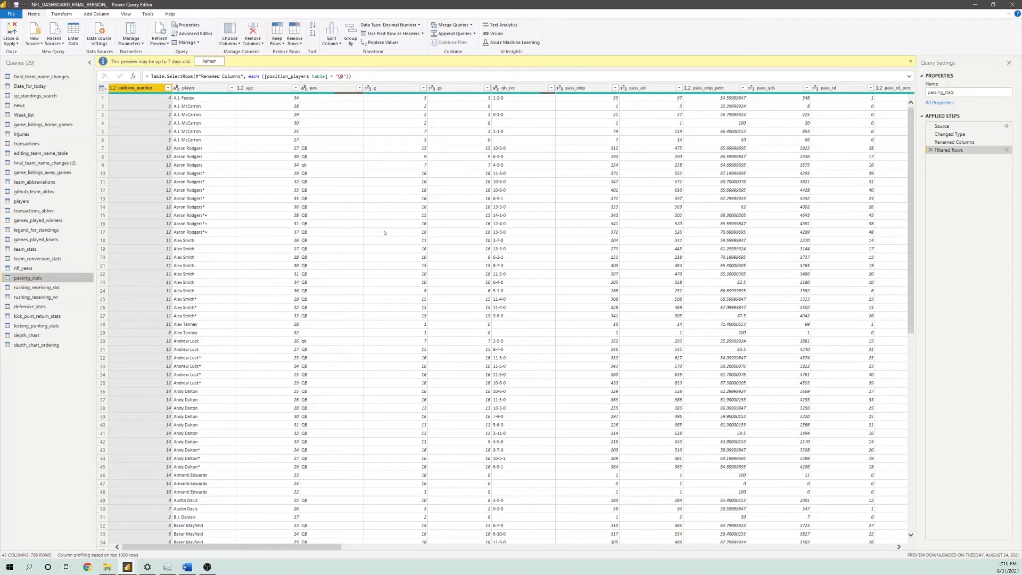
left_click(215, 241)
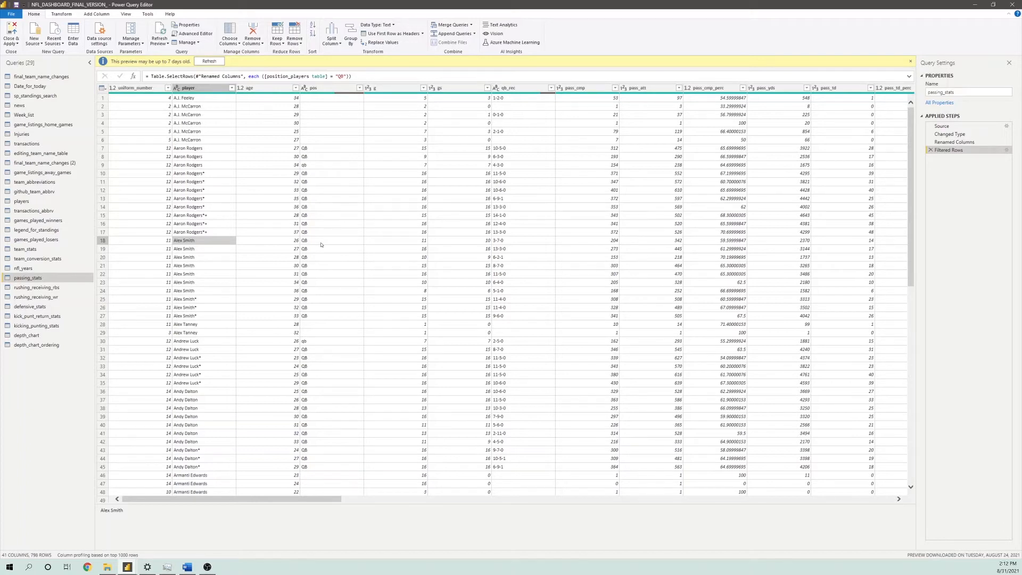
left_click(309, 238)
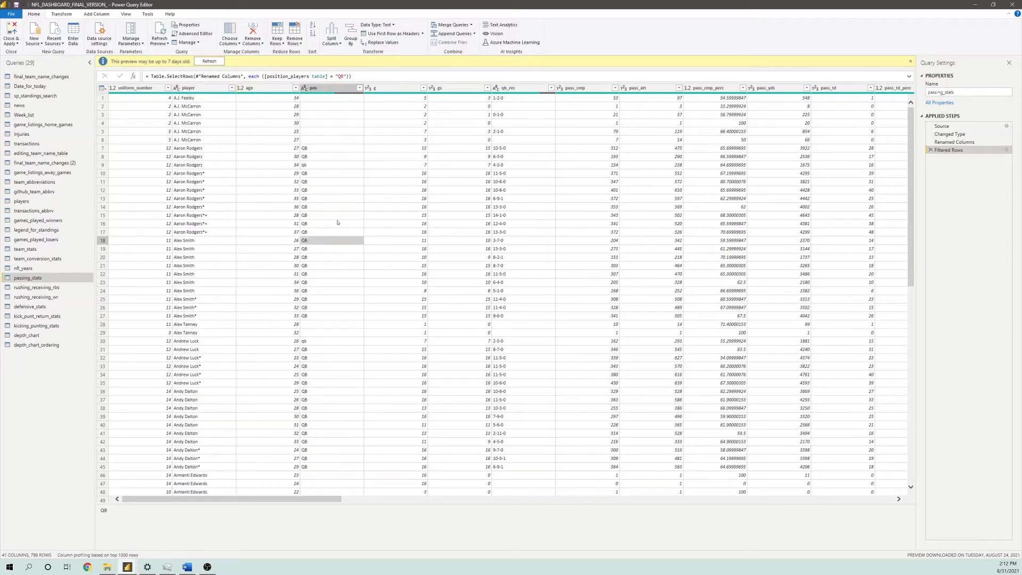
left_click(309, 325)
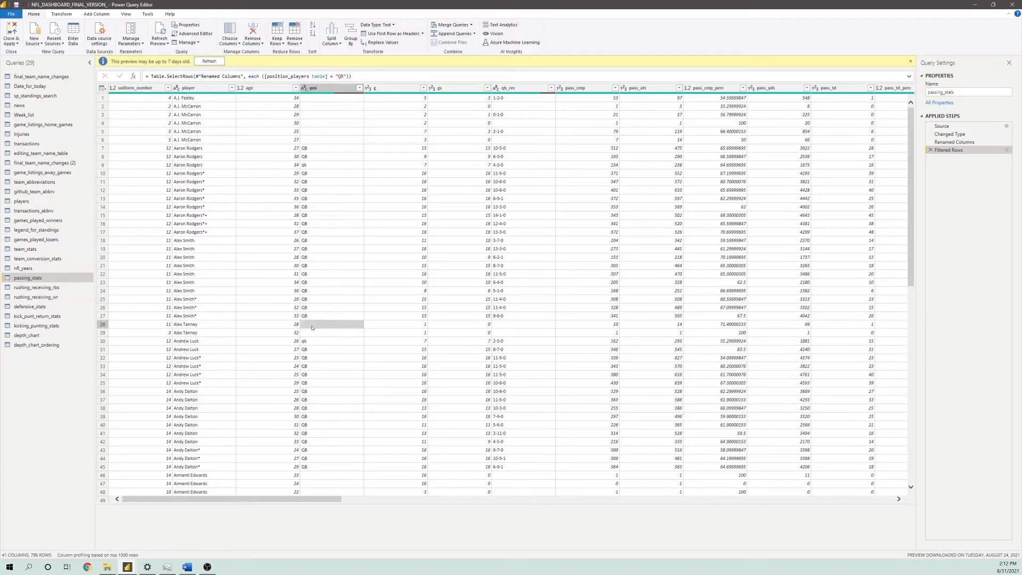
left_click(314, 329)
left_click(318, 326)
left_click(320, 132)
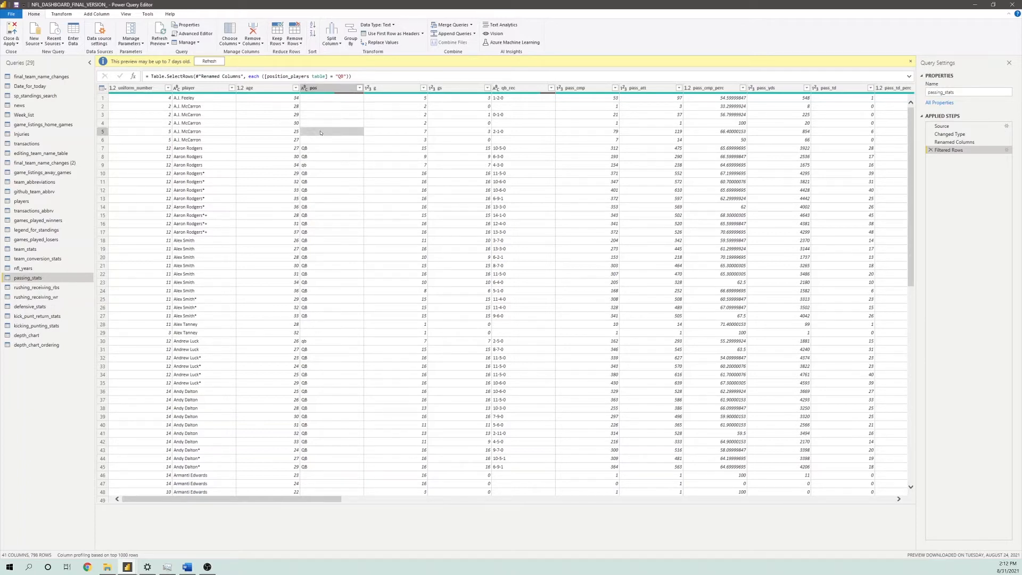
left_click(320, 140)
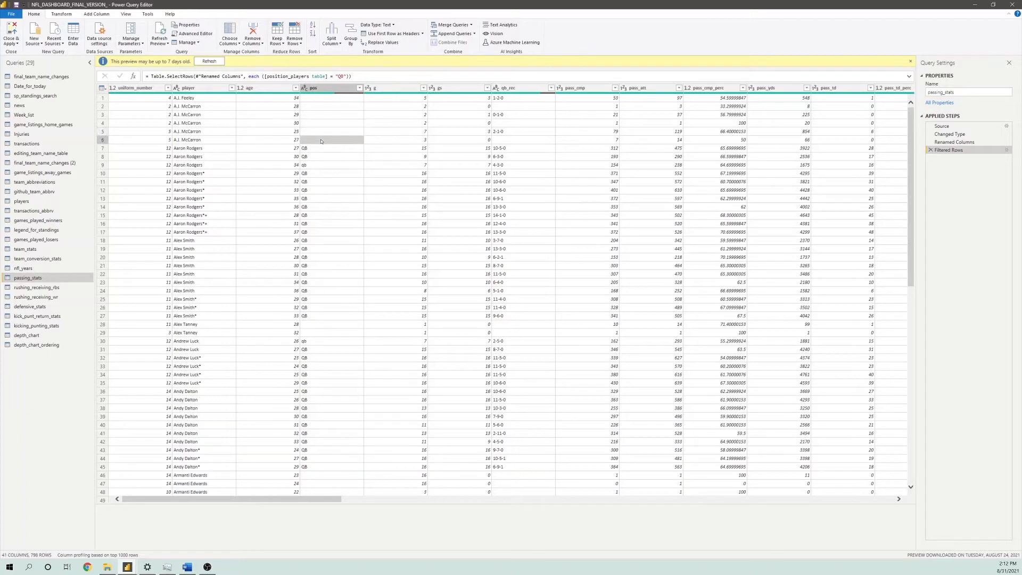
left_click(318, 109)
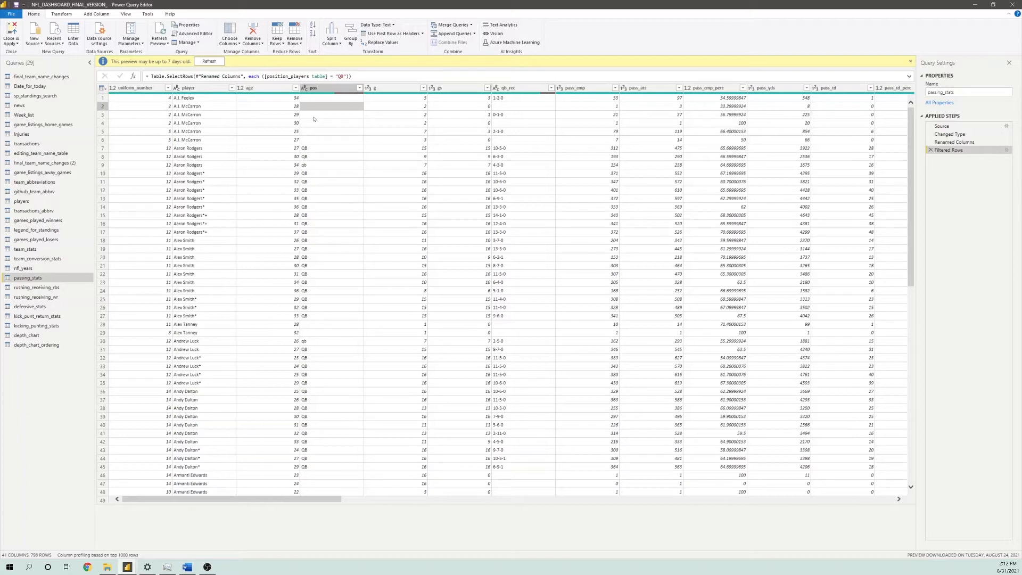
left_click(316, 116)
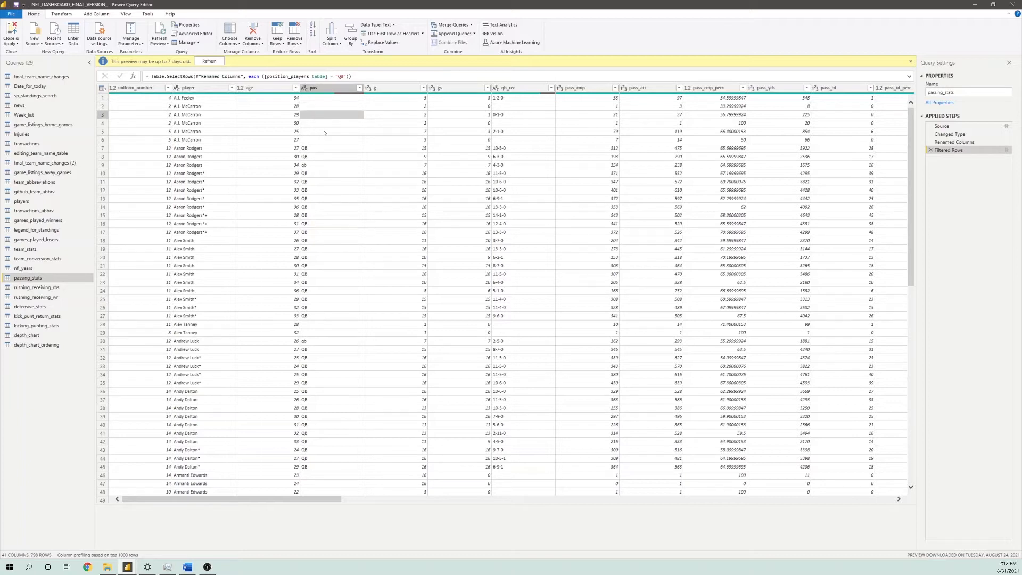
left_click(320, 140)
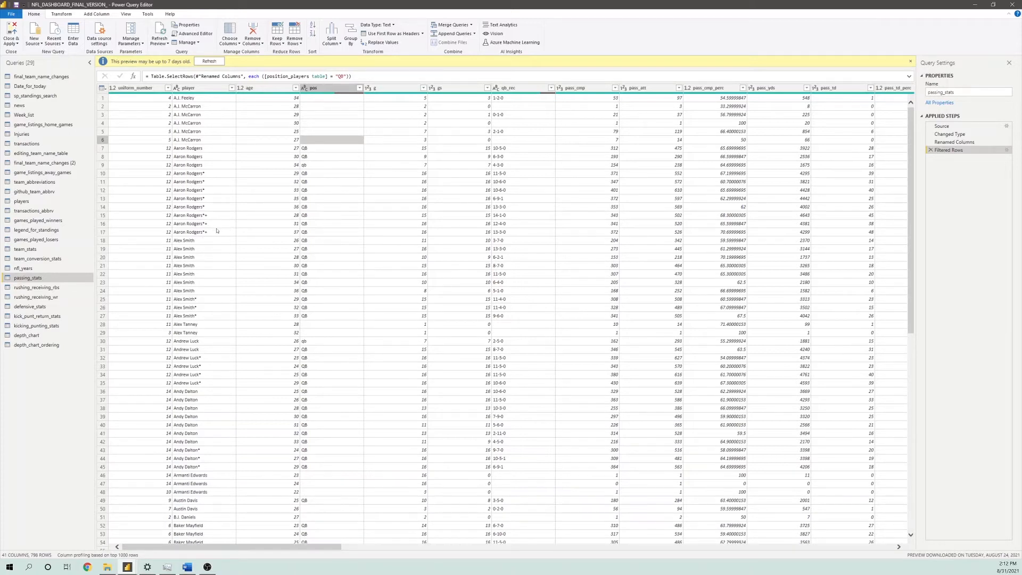
Compare the rushing_receiving_rbs and rushing_receiving_wr queries and the positions each one is filtered to
left_click(45, 289)
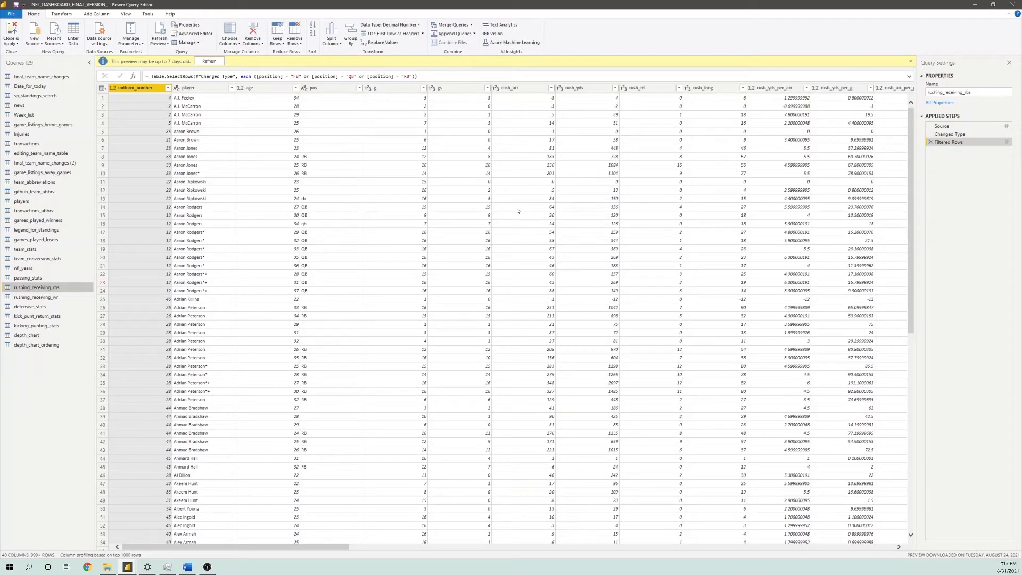
left_click(53, 300)
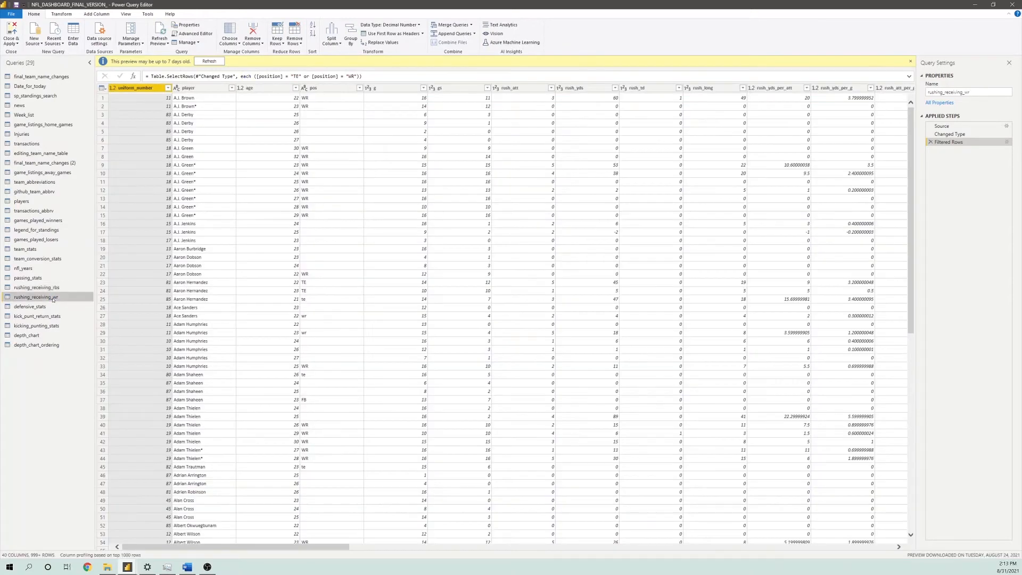
left_click(51, 288)
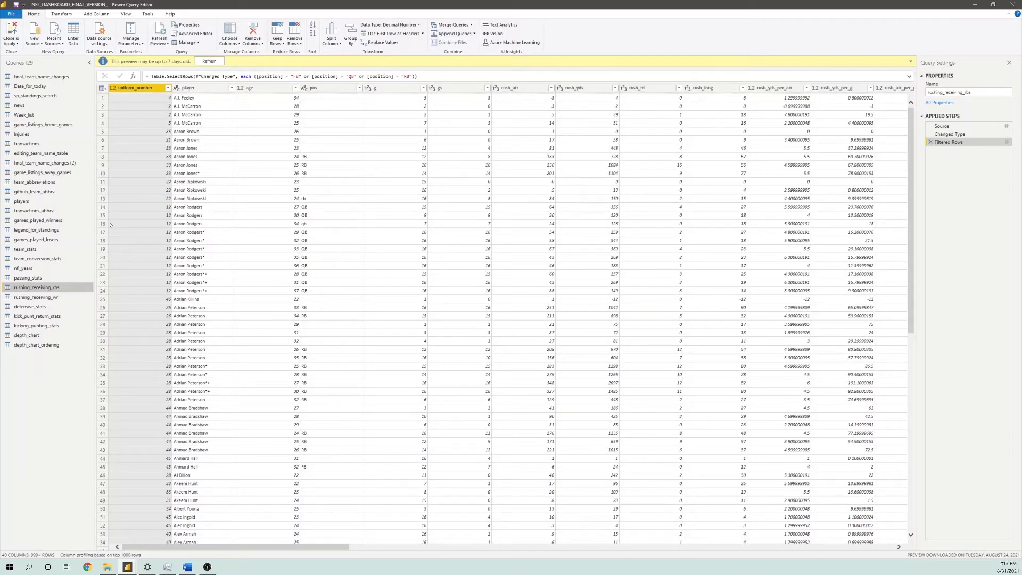
left_click(53, 297)
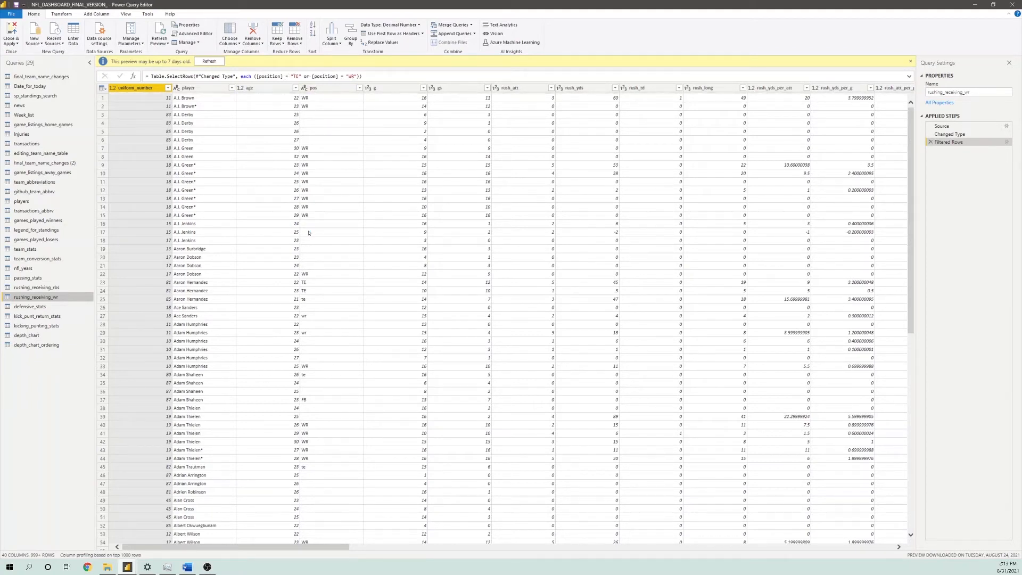
Review the defensive_stats query, the Adoree' Jackson entry in kick_punt_return_stats, and the depth_chart query
left_click(26, 307)
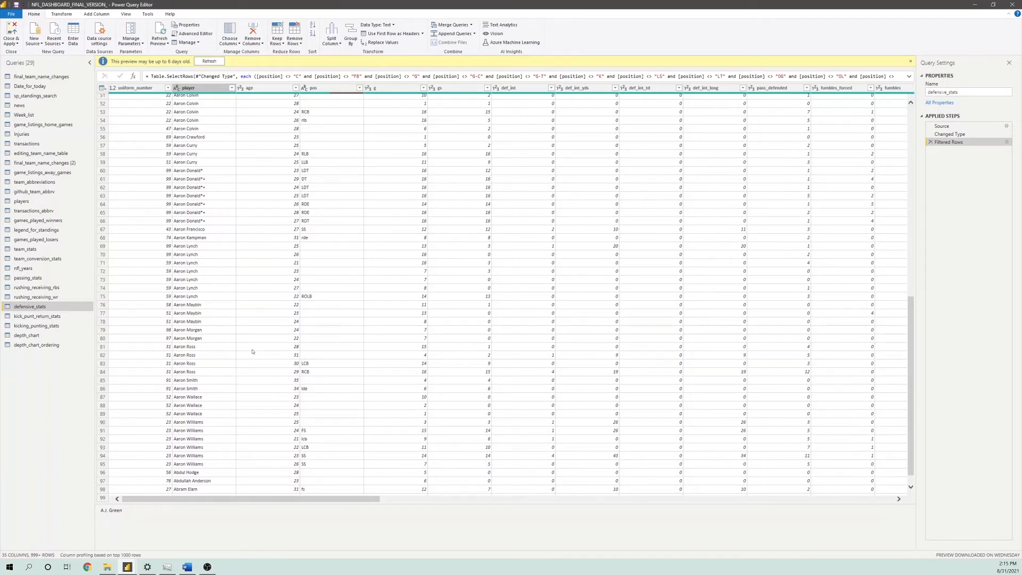
left_click(21, 317)
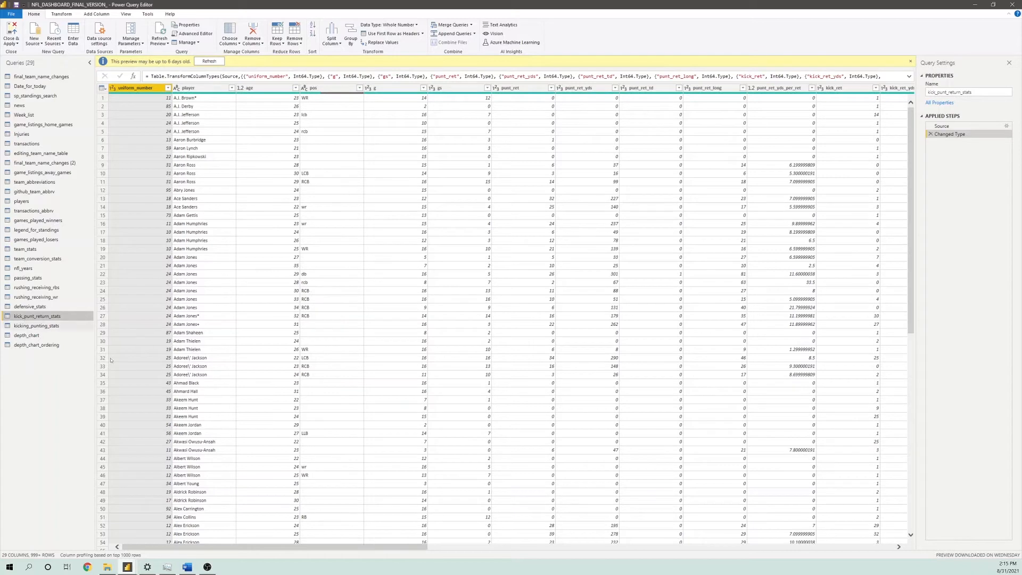
left_click(191, 358)
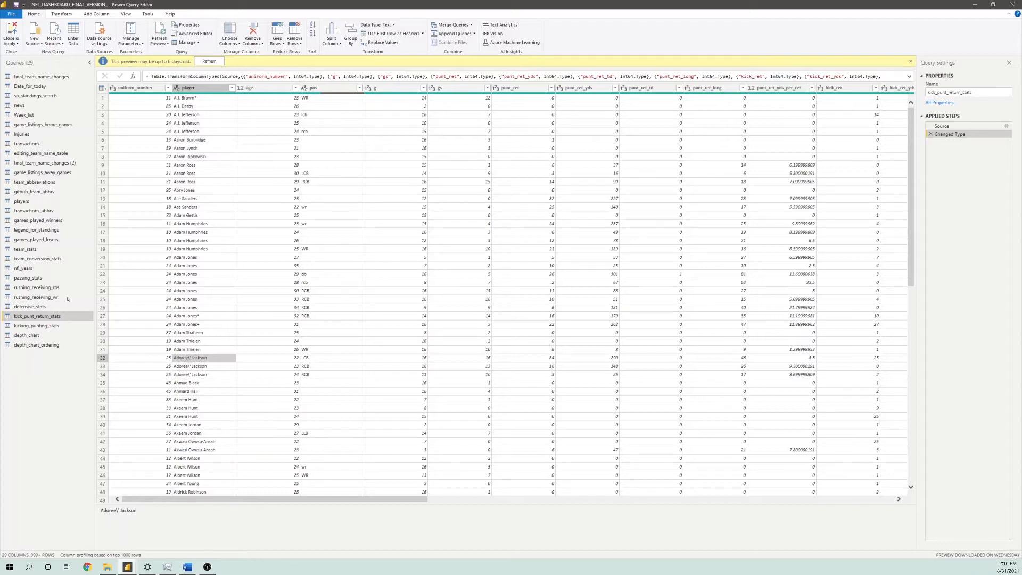
left_click(44, 332)
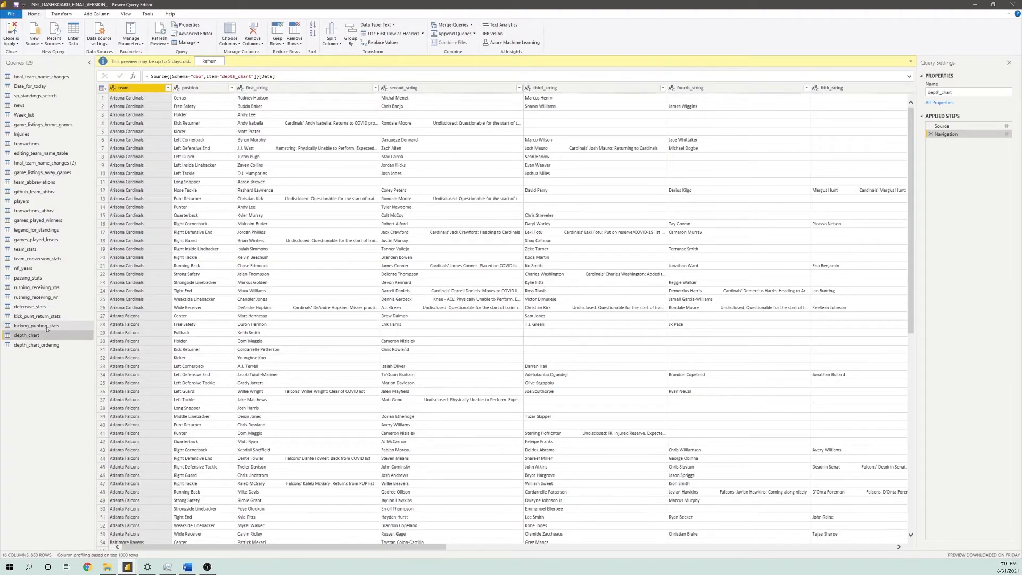
Review the kicking_punting_stats query, and compare the position column in depth_chart with the Ordering column in depth_chart_ordering
left_click(47, 326)
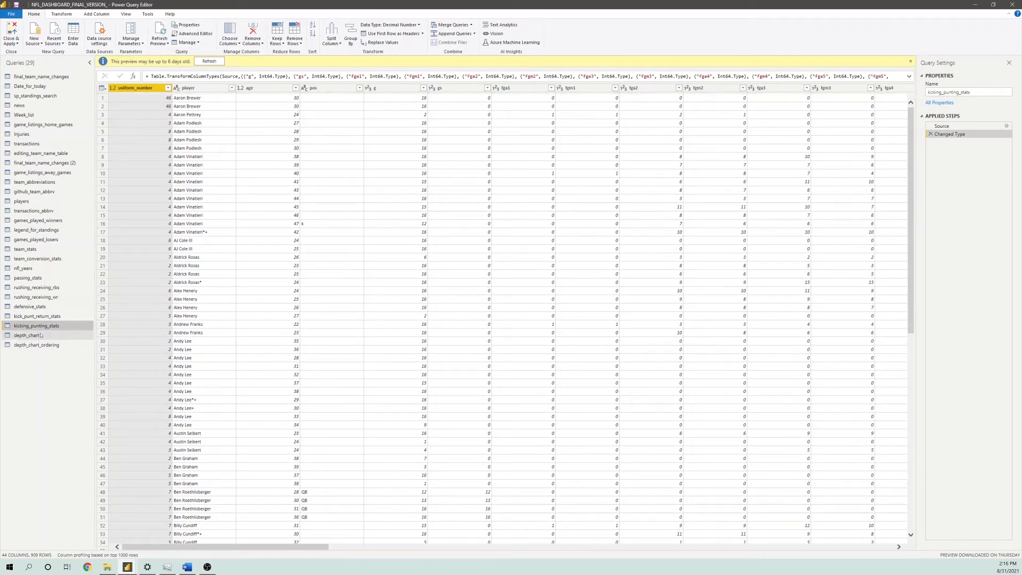
left_click(42, 334)
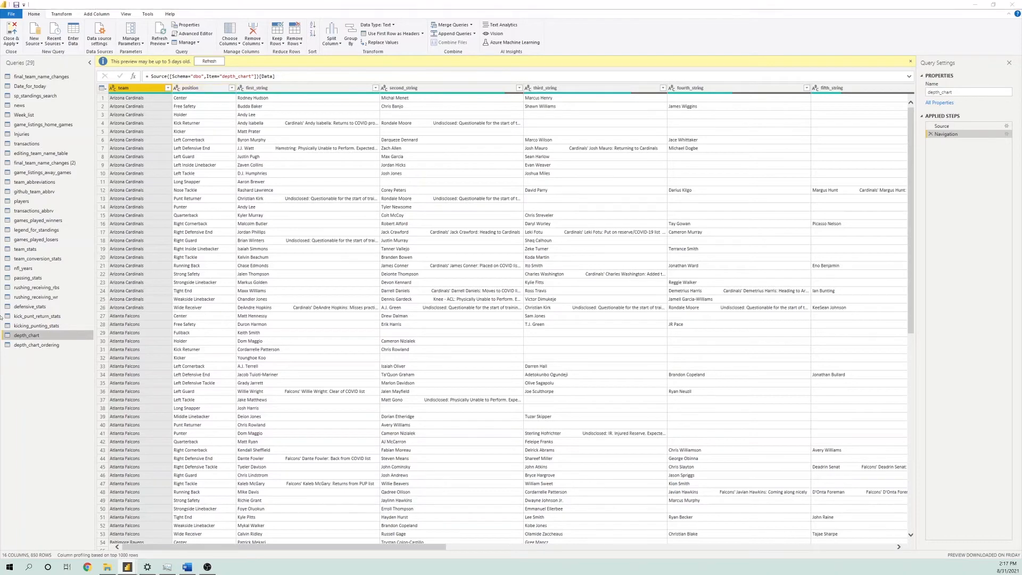
left_click(47, 347)
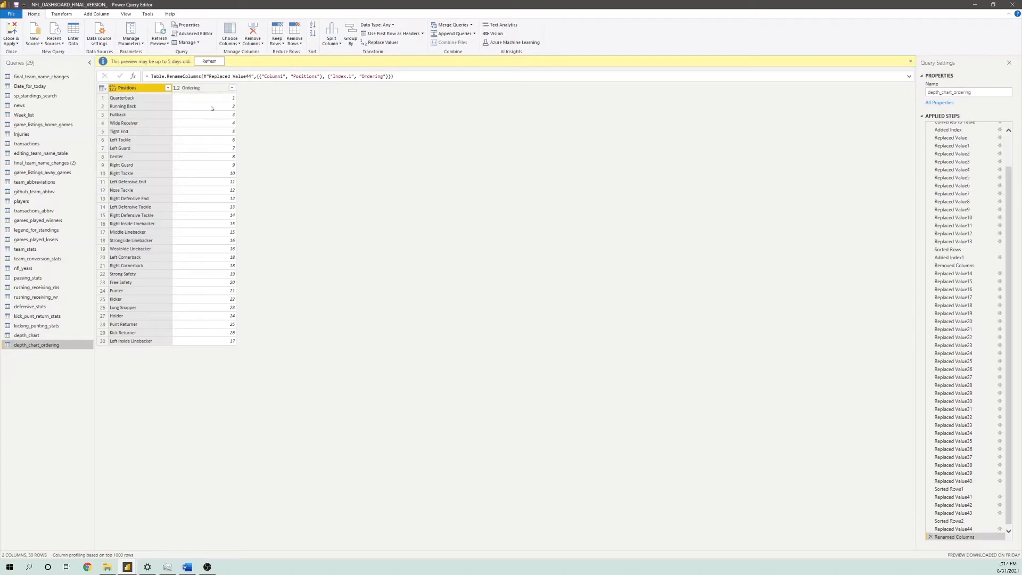
left_click(211, 88)
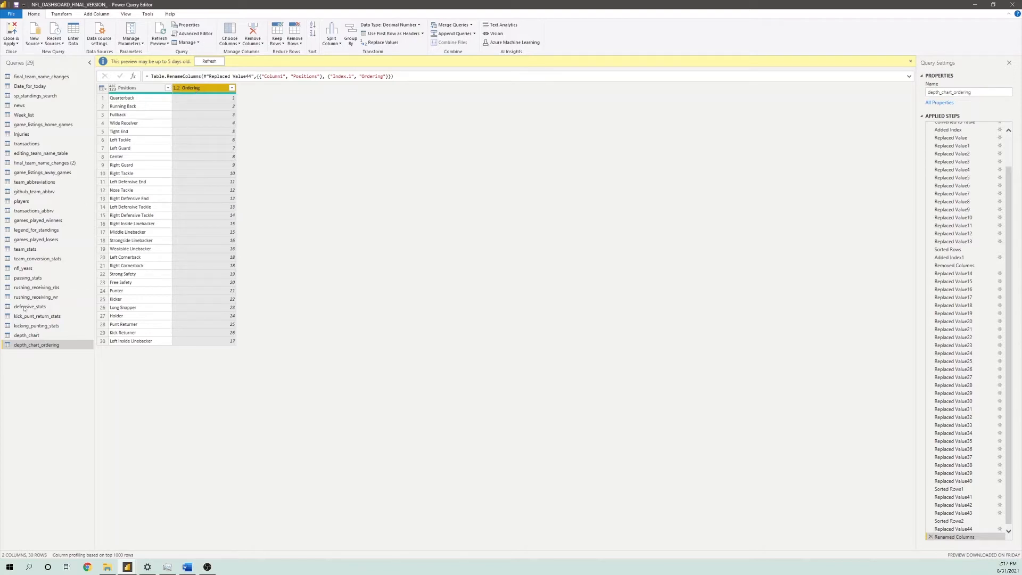
left_click(26, 335)
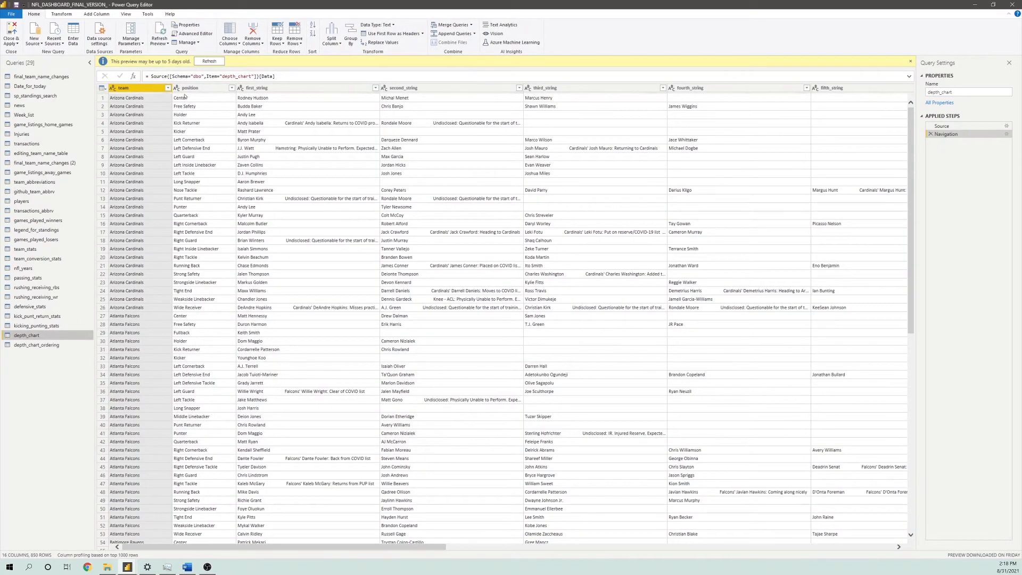
left_click(204, 89)
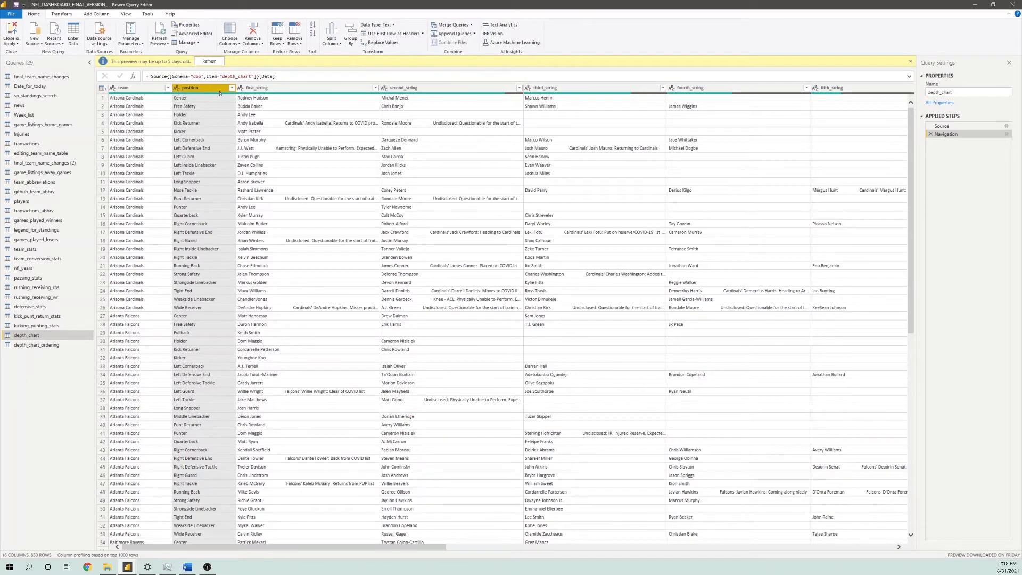
left_click(41, 345)
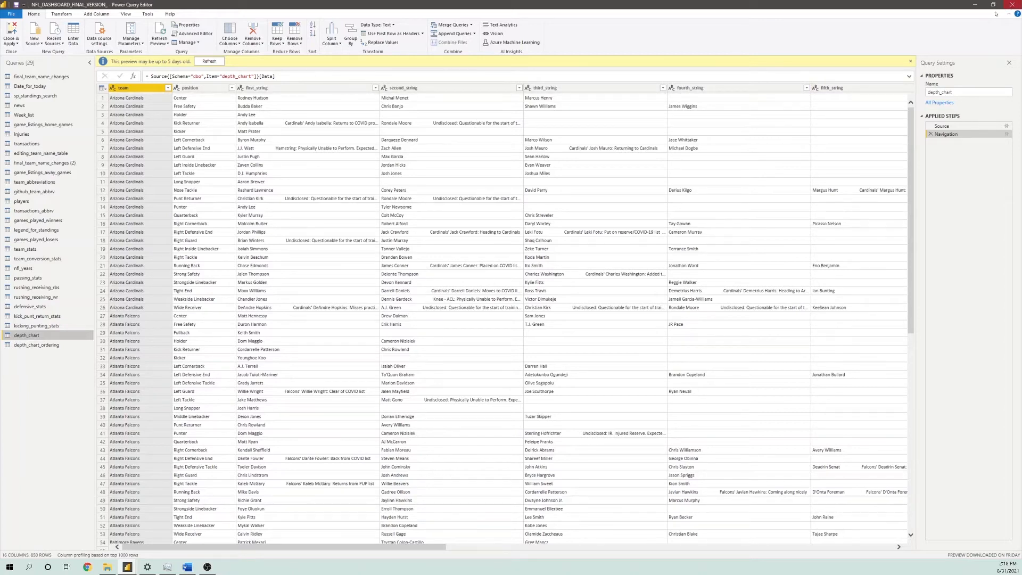
Close the Power Query Editor and review the winner_logo lookup column of games_played_losers in the data view
left_click(1012, 4)
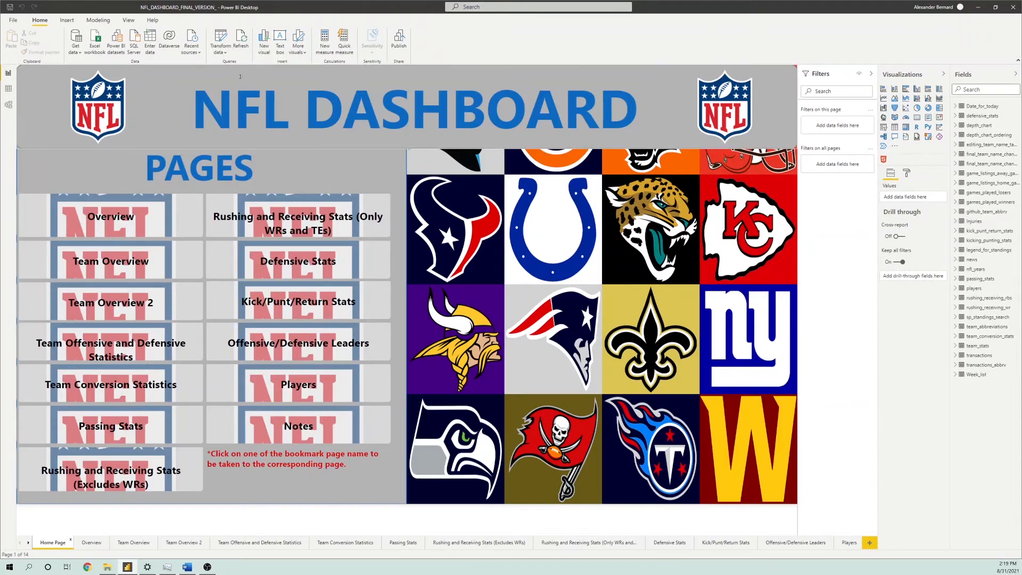
left_click(6, 90)
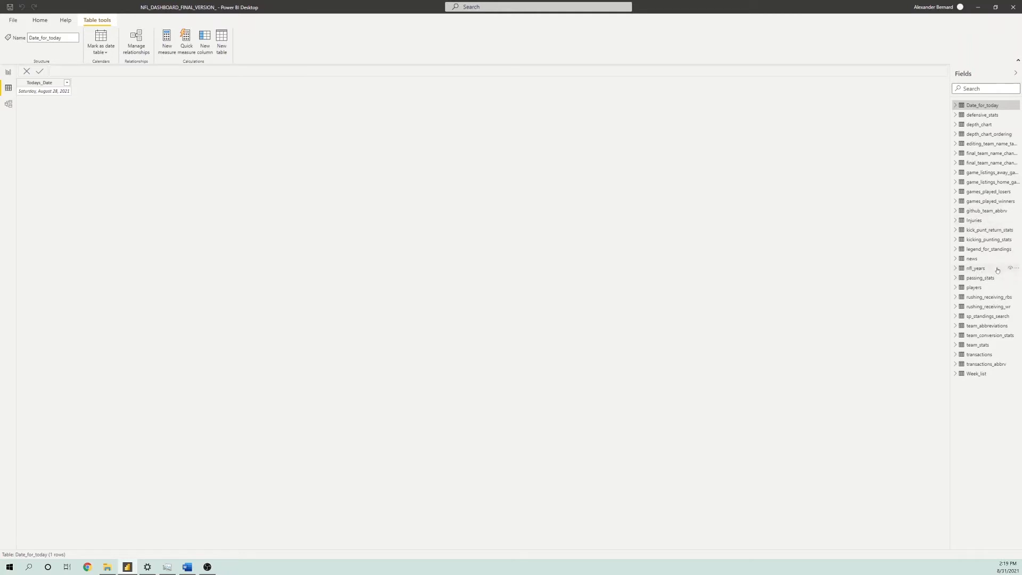
mouse_move(998, 269)
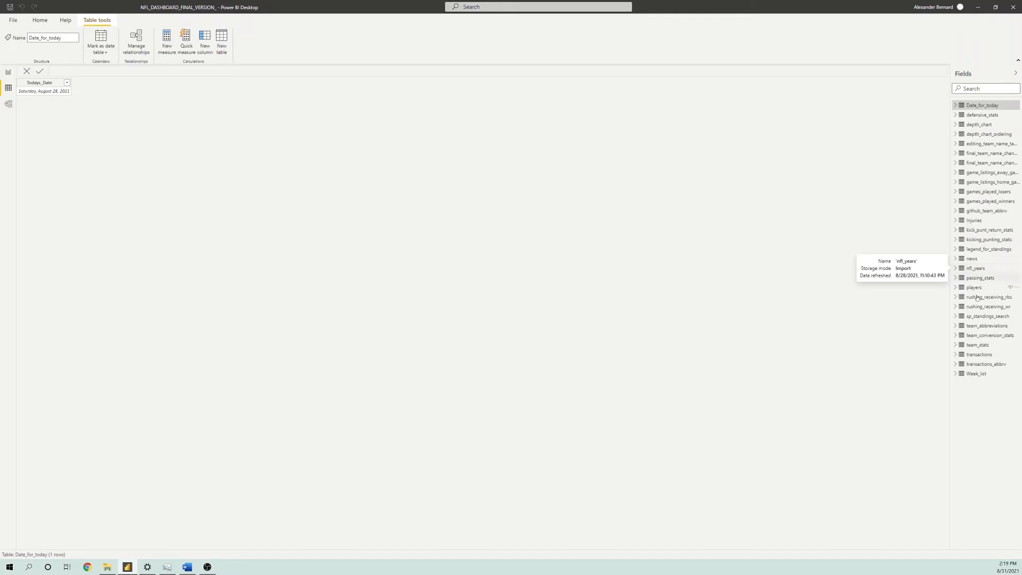
mouse_move(981, 302)
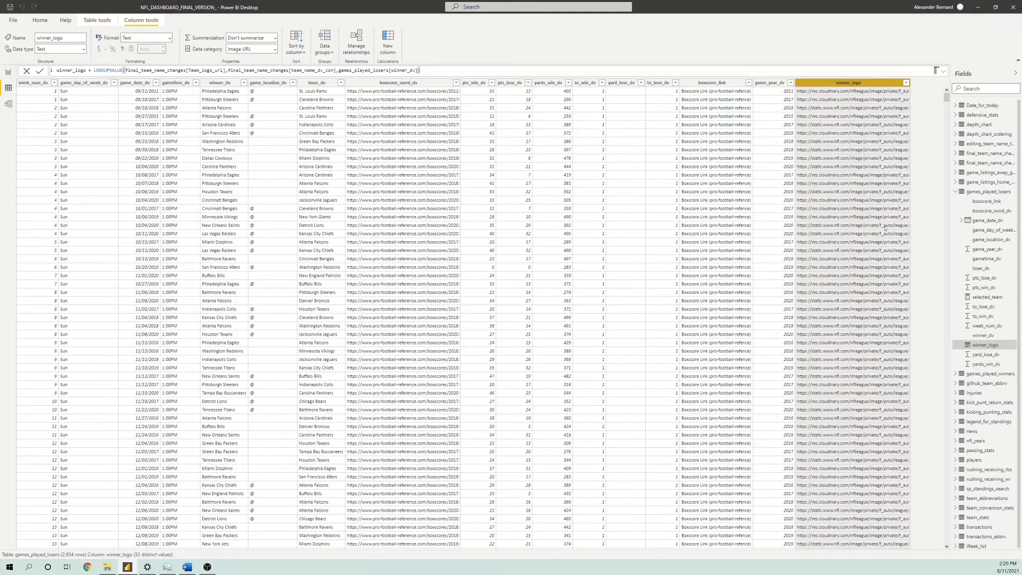
left_click(970, 191)
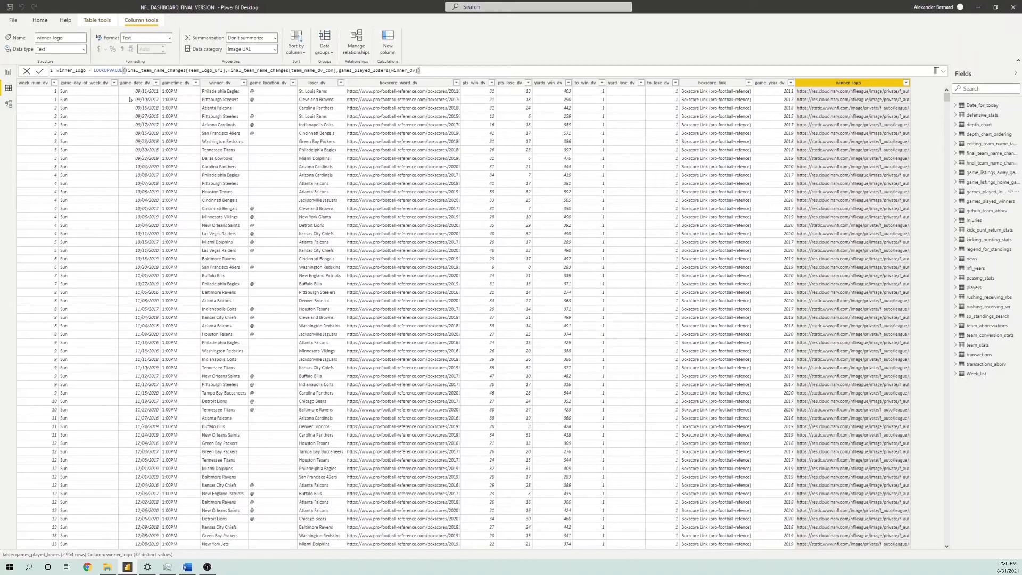
Examine the table relationships in the model view with the properties collapsed, and return to the report view
left_click(8, 103)
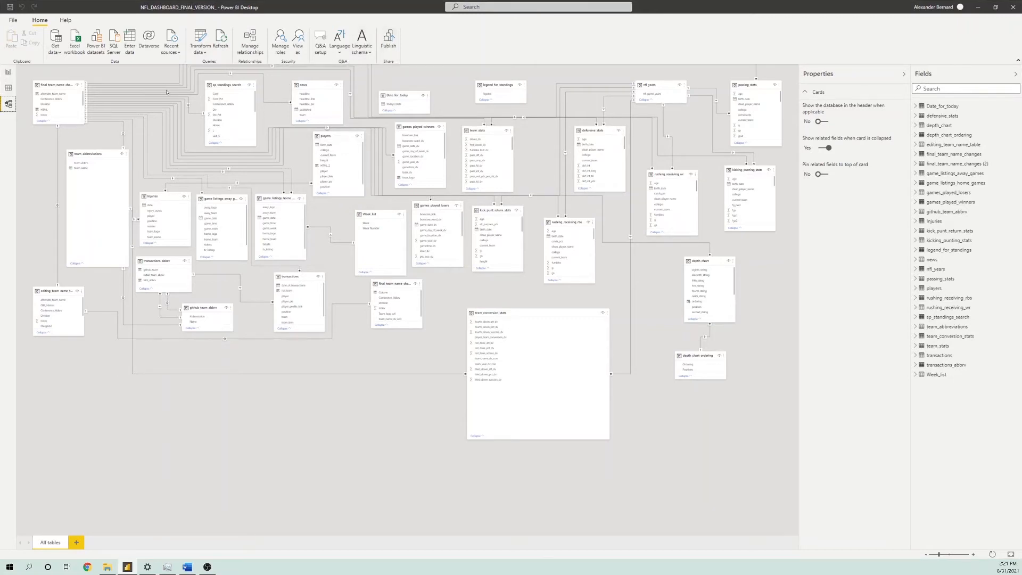
left_click(903, 74)
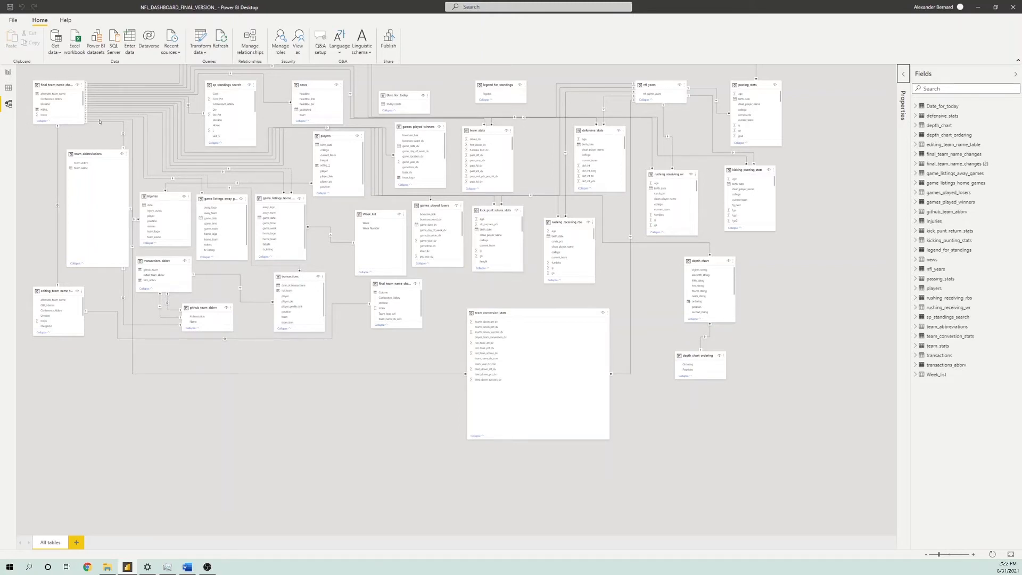
left_click(10, 73)
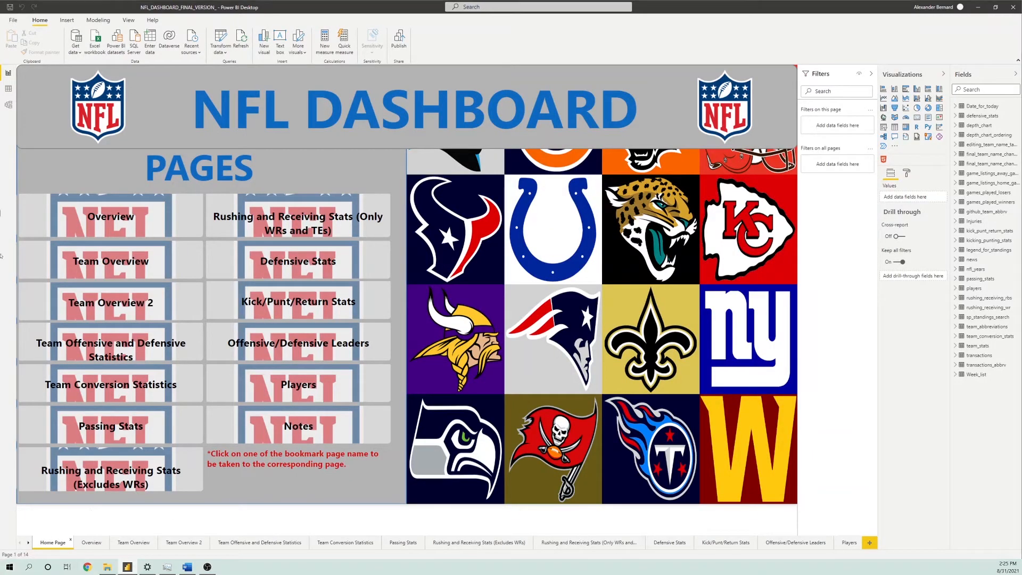
Examine the page navigation buttons on the Home Page, including Overview, Kick/Punt/Return Stats, Passing Stats, Offensive/Defensive Leaders and Players
left_click(122, 219)
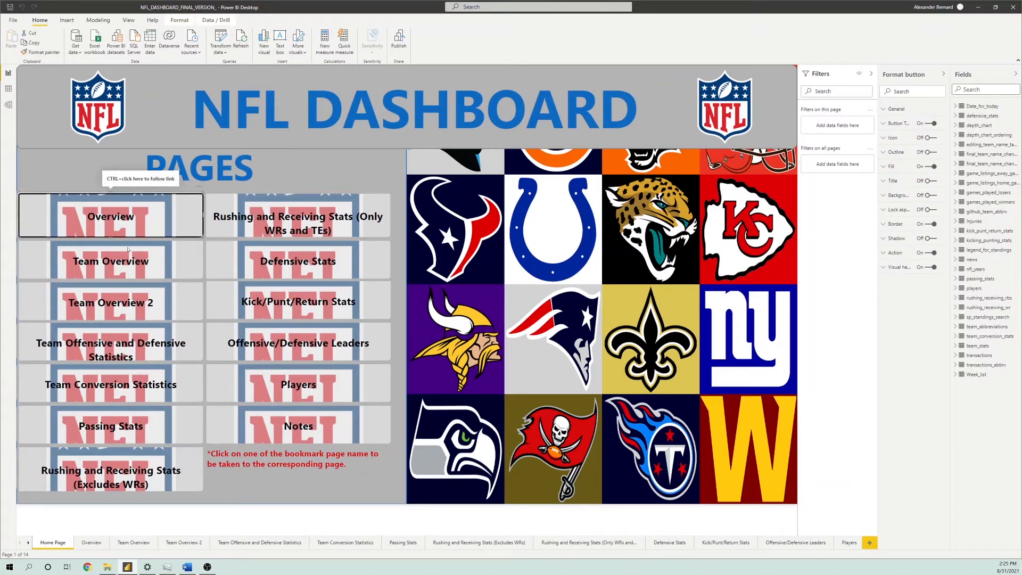
left_click(159, 263)
left_click(304, 299)
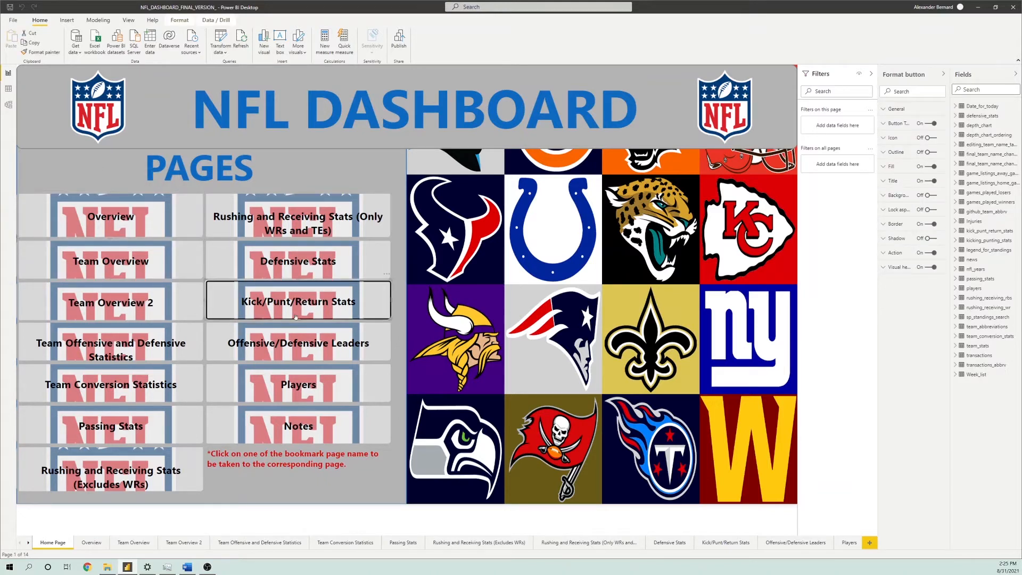
left_click(288, 345)
left_click(250, 385)
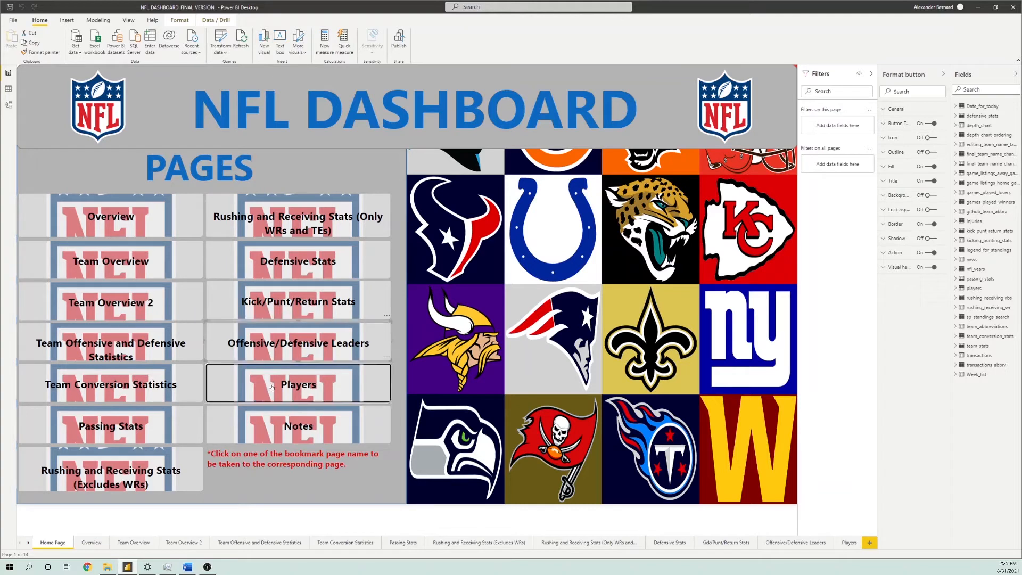
left_click(211, 429)
left_click(135, 424)
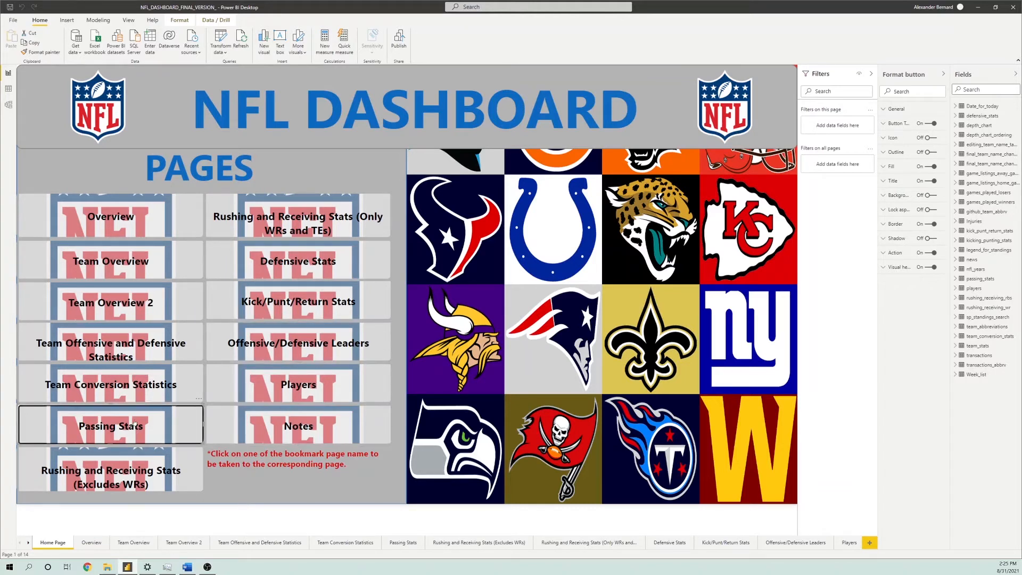
left_click(157, 393)
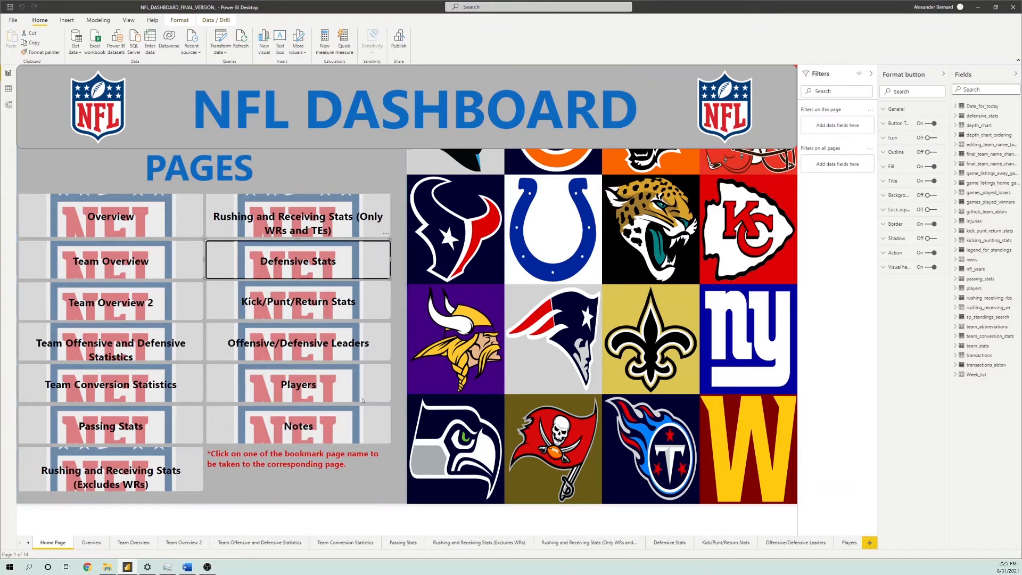
left_click(292, 350)
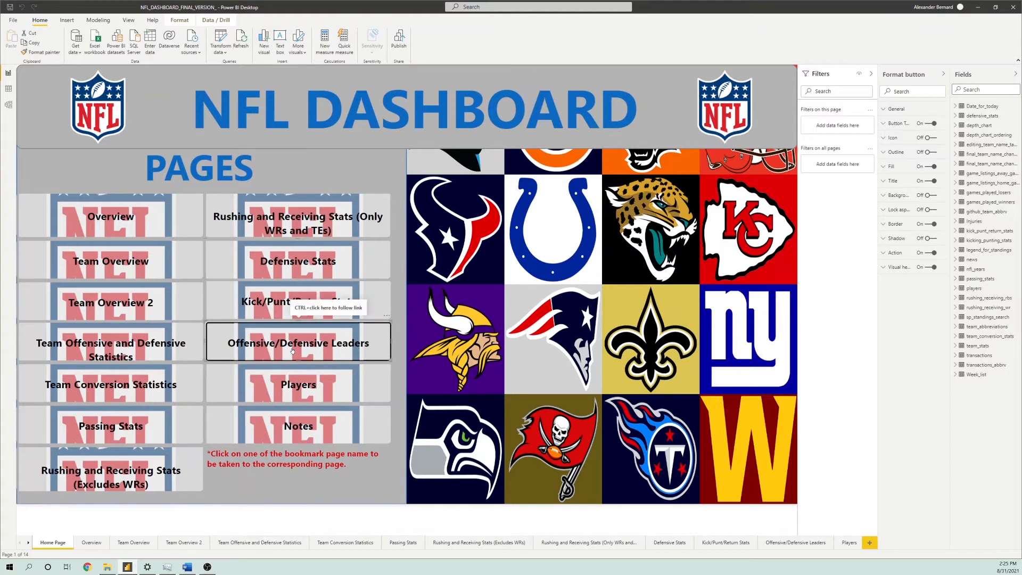
left_click(317, 393)
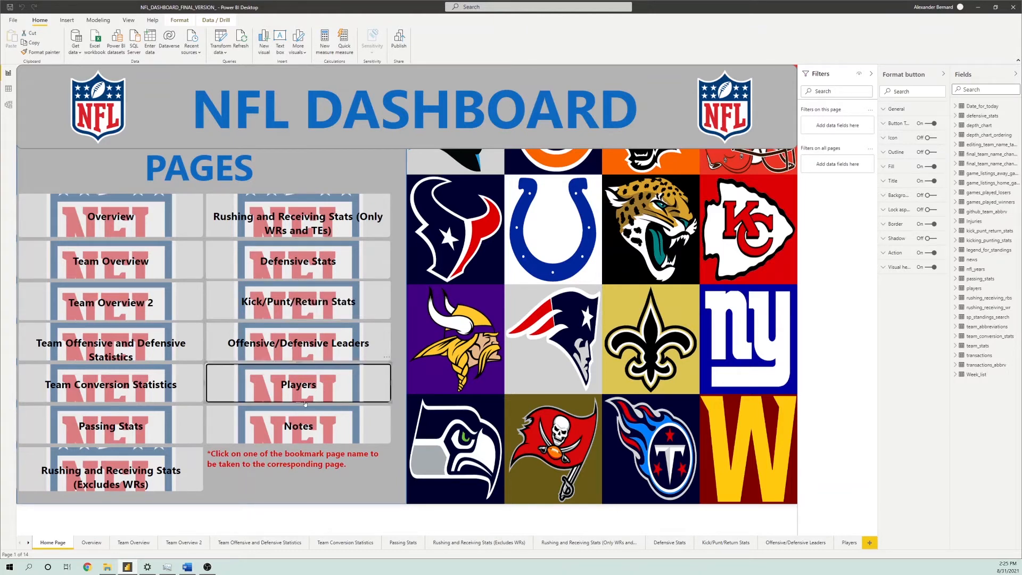
Follow the Home Page's Overview button to open the Overview report page
left_click(157, 218)
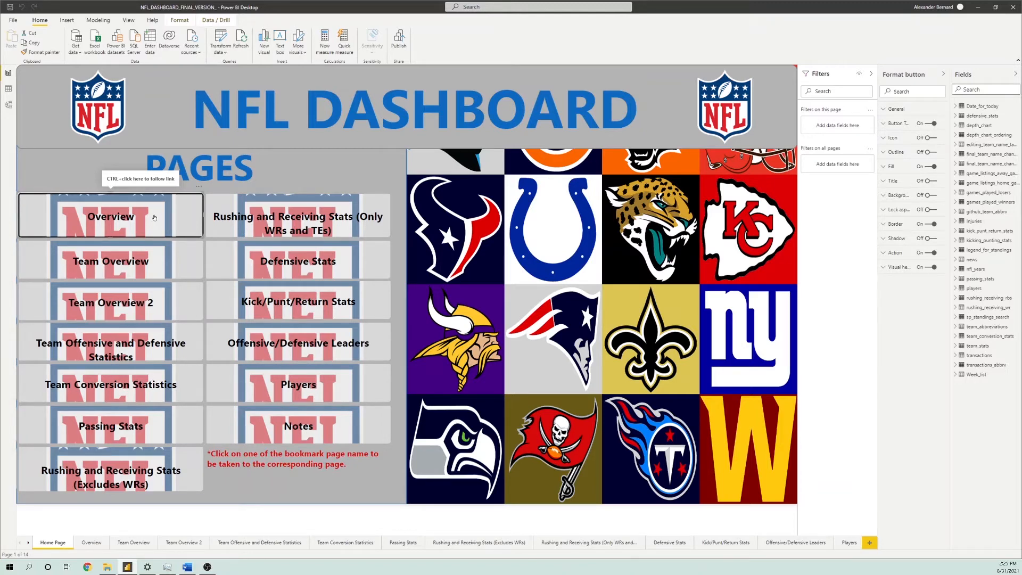
left_click(154, 217, "ctrl")
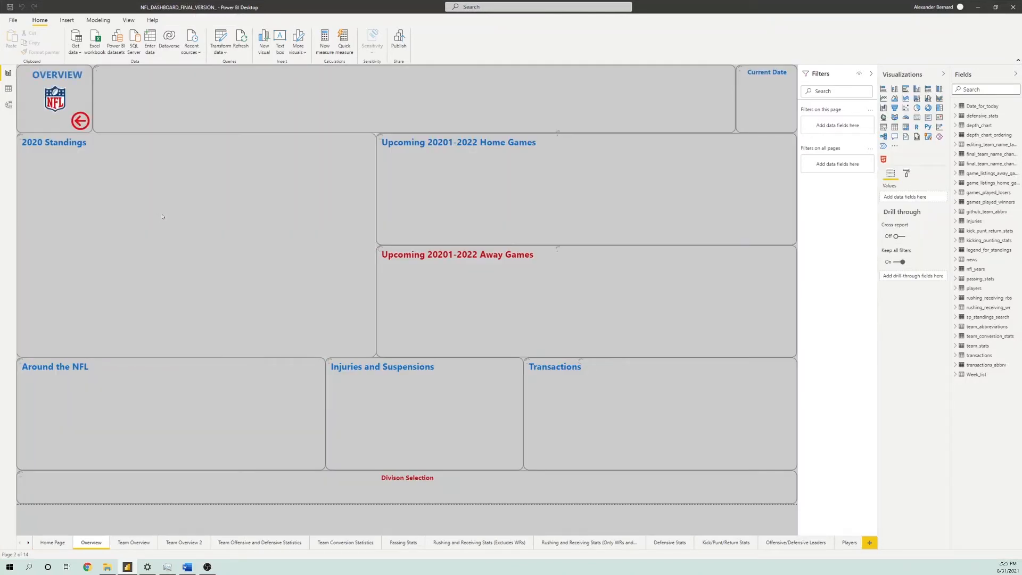
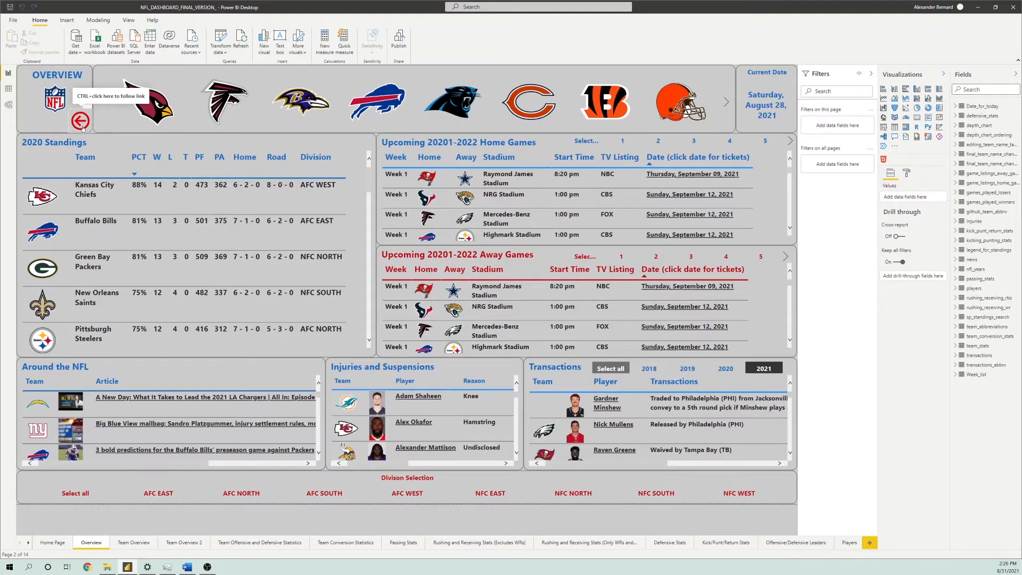
Return to the Home Page through the Overview page's back arrow, and reopen the Overview page from its button
left_click(82, 128)
left_click(82, 128, "ctrl")
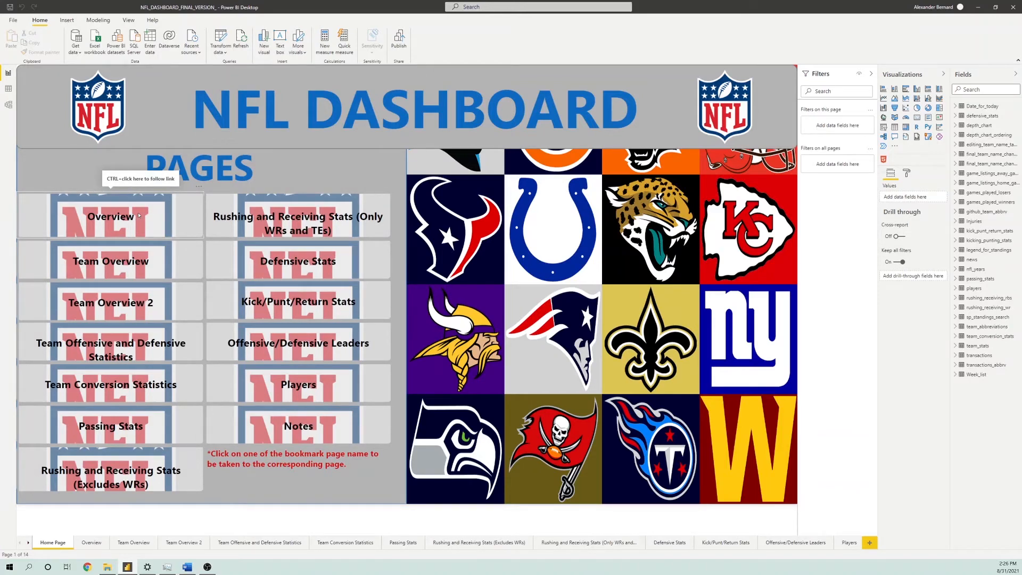
left_click(139, 216, "ctrl")
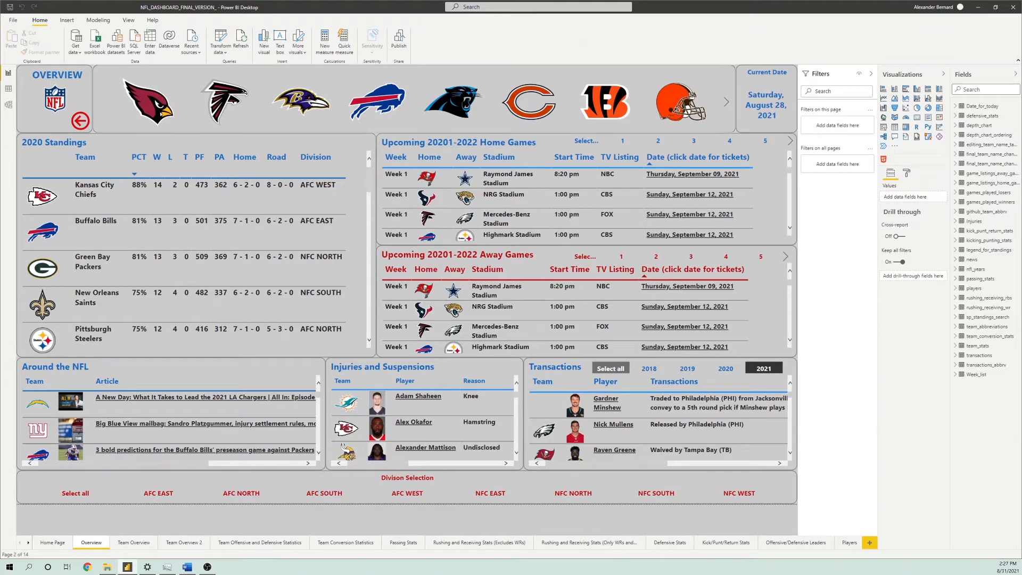
Browse the team logo slicer on the Overview page and filter the page to the Miami Dolphins
scroll(382, 99, "down", 6)
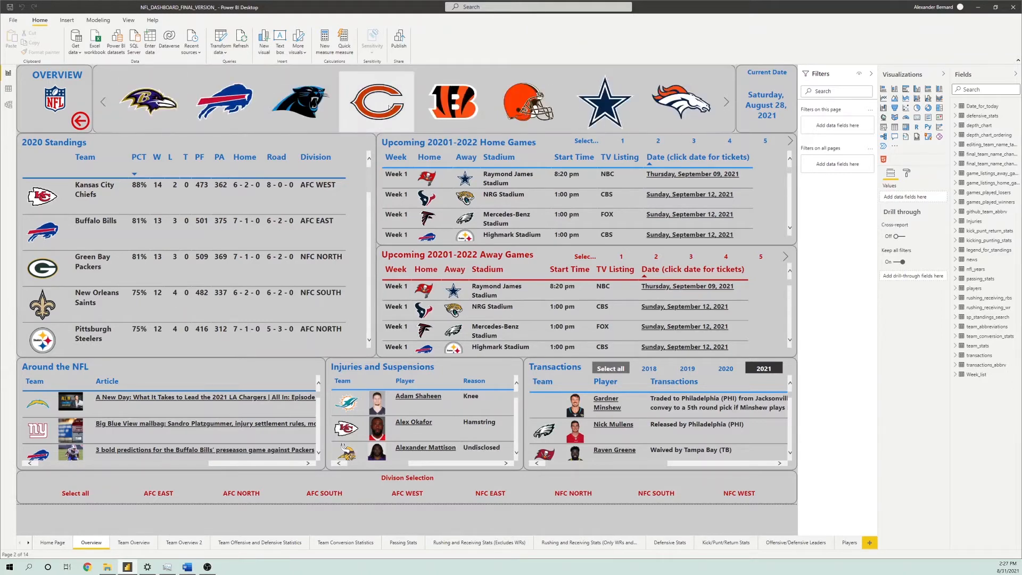
scroll(532, 89, "down", 6)
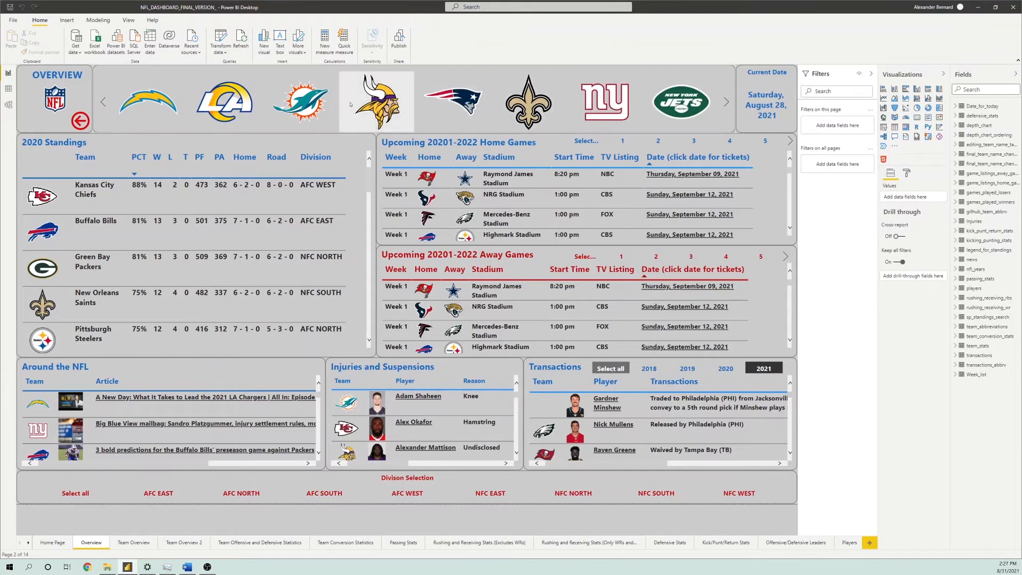
scroll(442, 113, "up", 2)
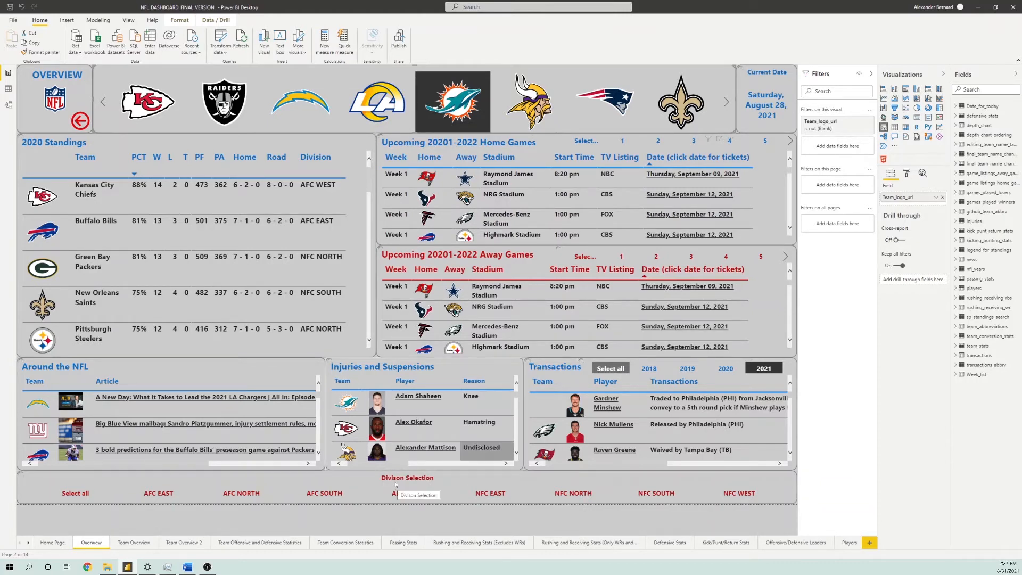
left_click(315, 494)
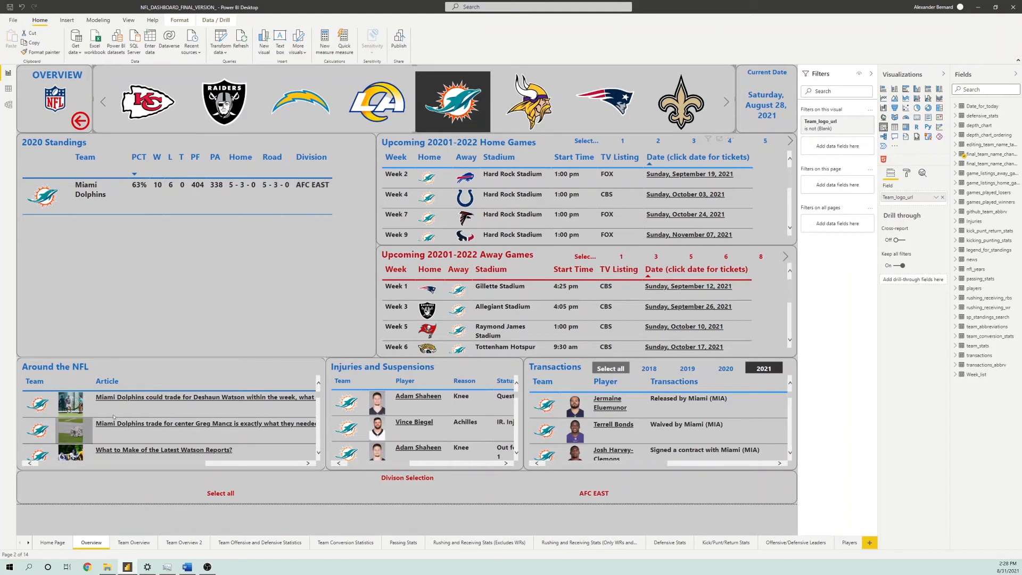
Review the Miami Dolphins' articles in Around the NFL and their upcoming home games
scroll(128, 411, "down", 3)
scroll(128, 411, "down", 5)
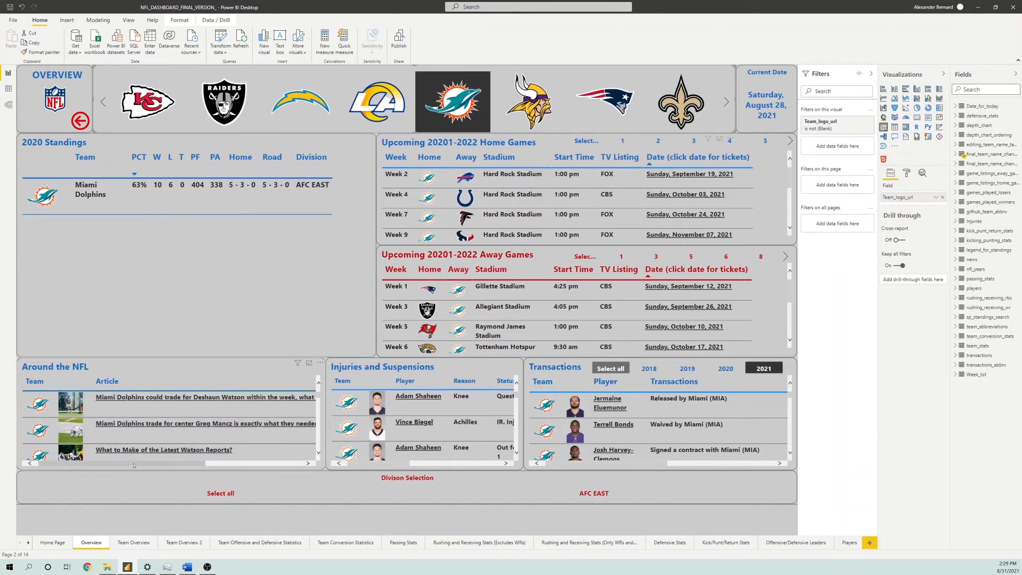
mouse_move(134, 465)
left_mouse_down()
mouse_move(221, 463)
mouse_move(122, 463)
left_mouse_up()
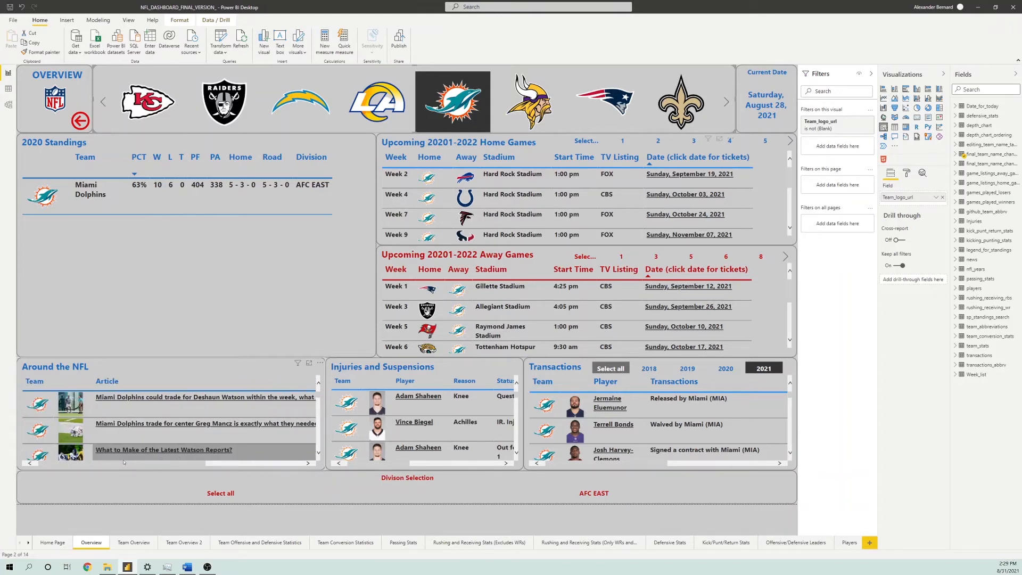
left_click(220, 453)
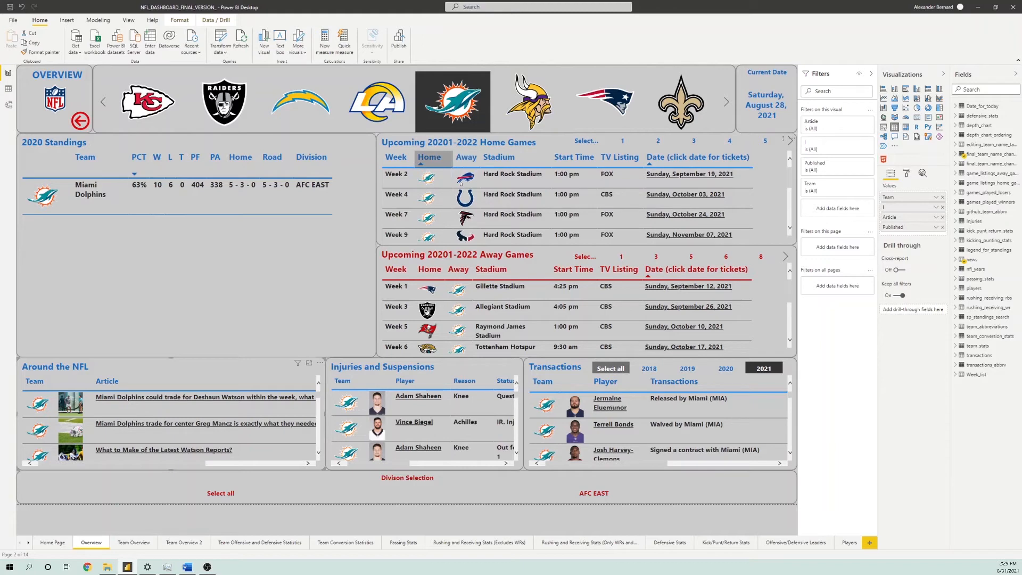
scroll(463, 216, "down", 2)
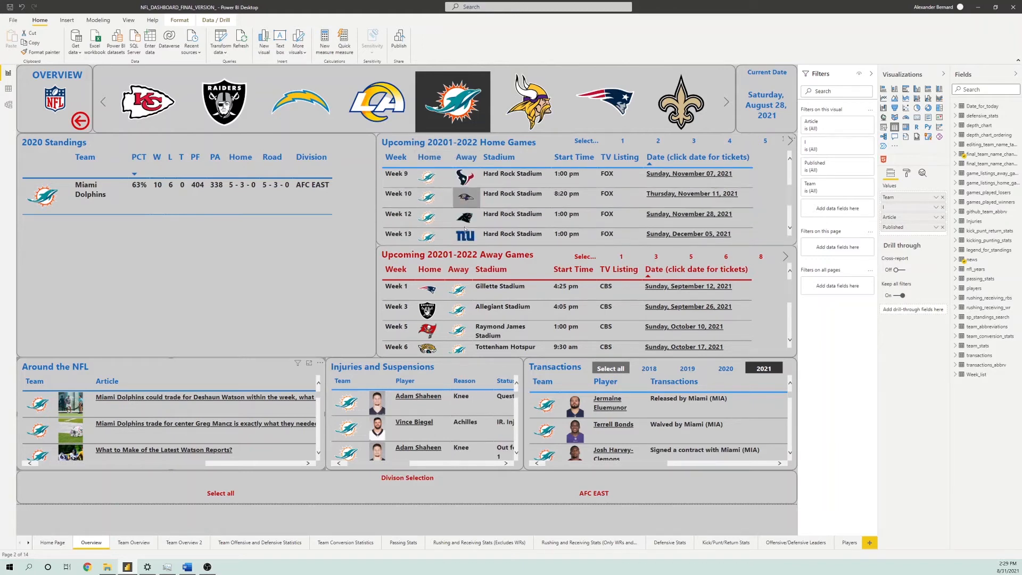
scroll(468, 213, "up", 2)
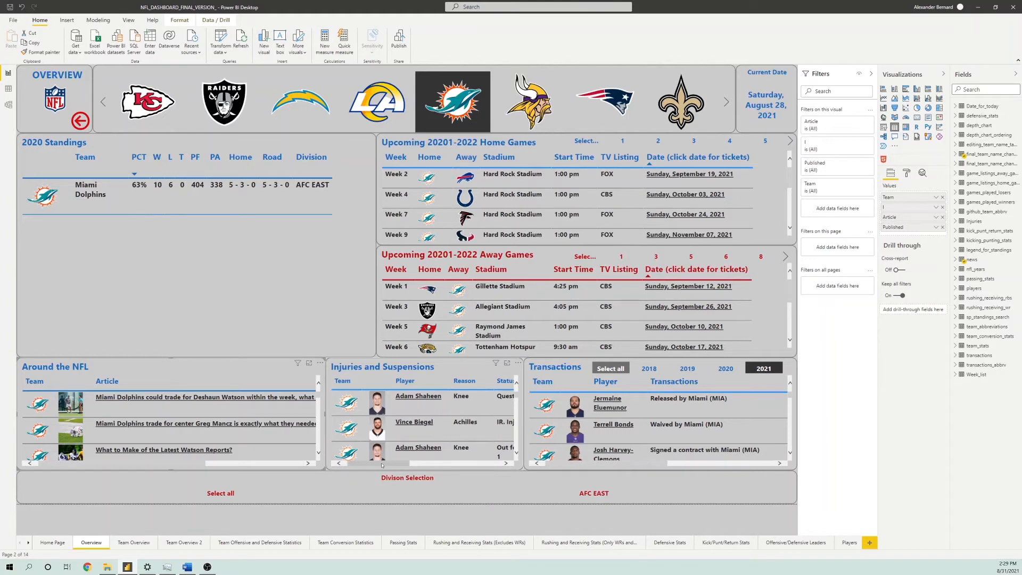
Review the Miami Dolphins' entries in the Injuries and Suspensions table and the Transactions table
mouse_move(382, 465)
left_mouse_down()
mouse_move(400, 466)
mouse_move(382, 465)
left_mouse_up()
left_click(408, 405)
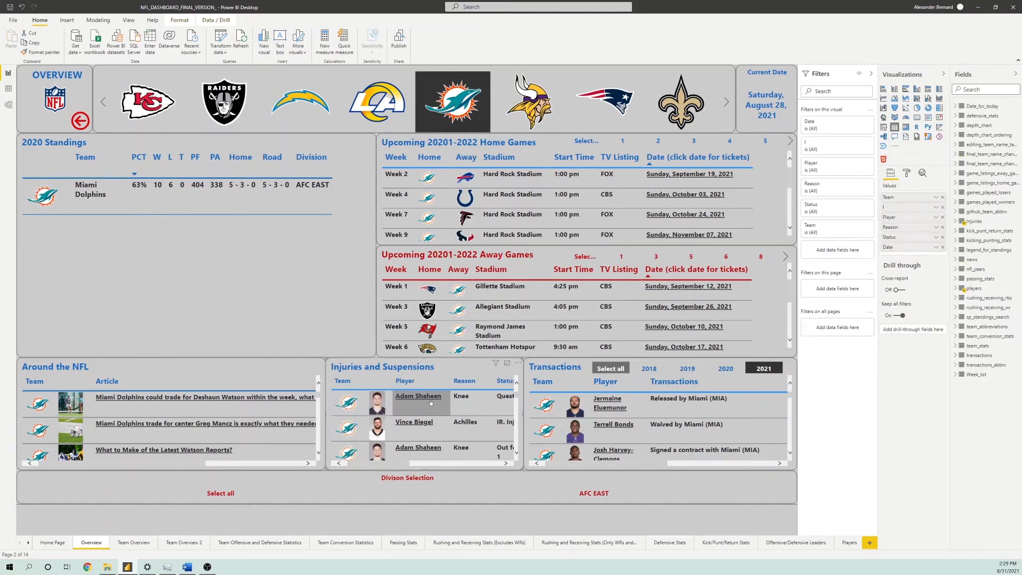
left_click_drag(419, 467, 390, 464)
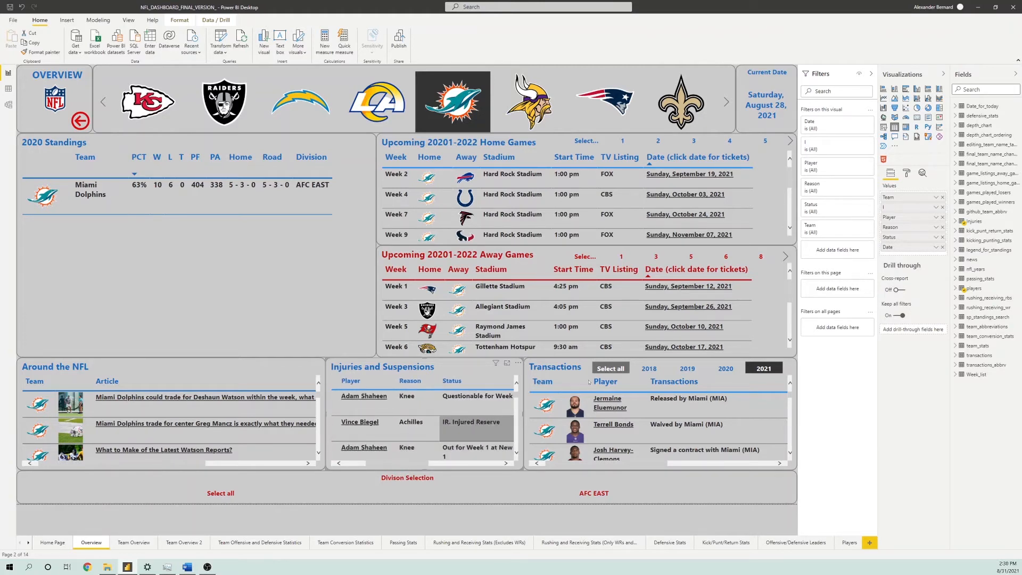
left_click(528, 367)
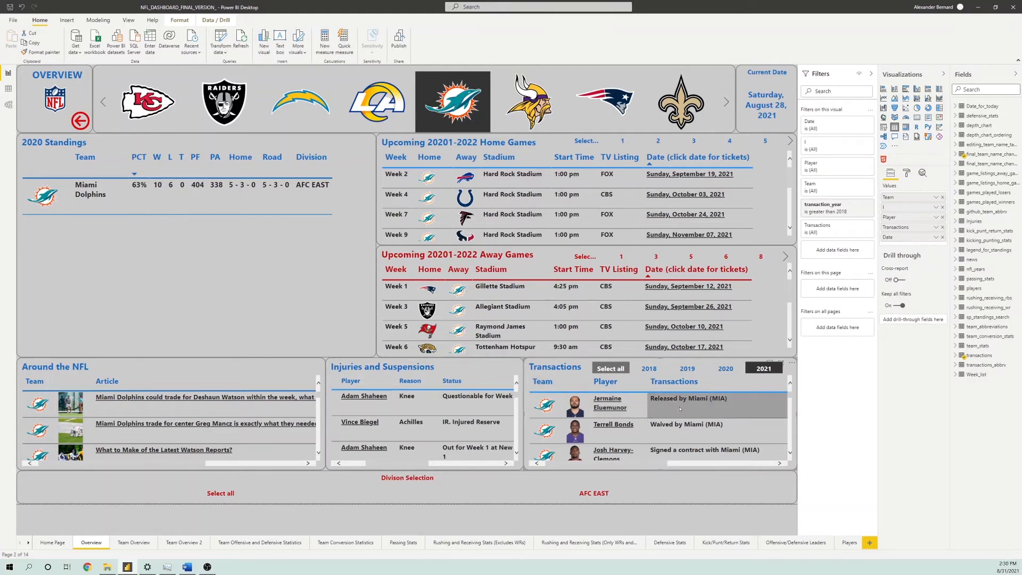
scroll(575, 420, "down", 5)
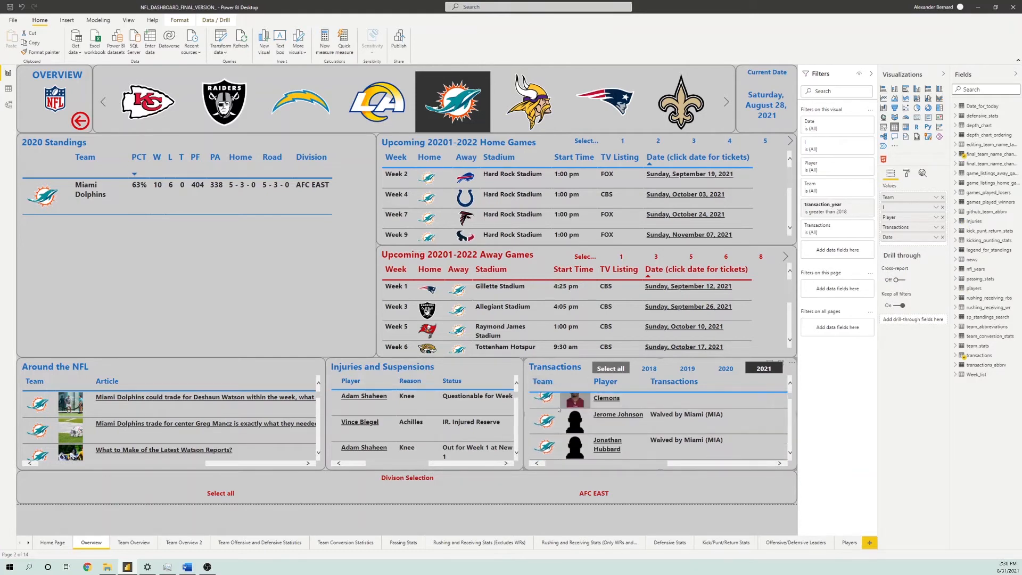
scroll(574, 420, "up", 5)
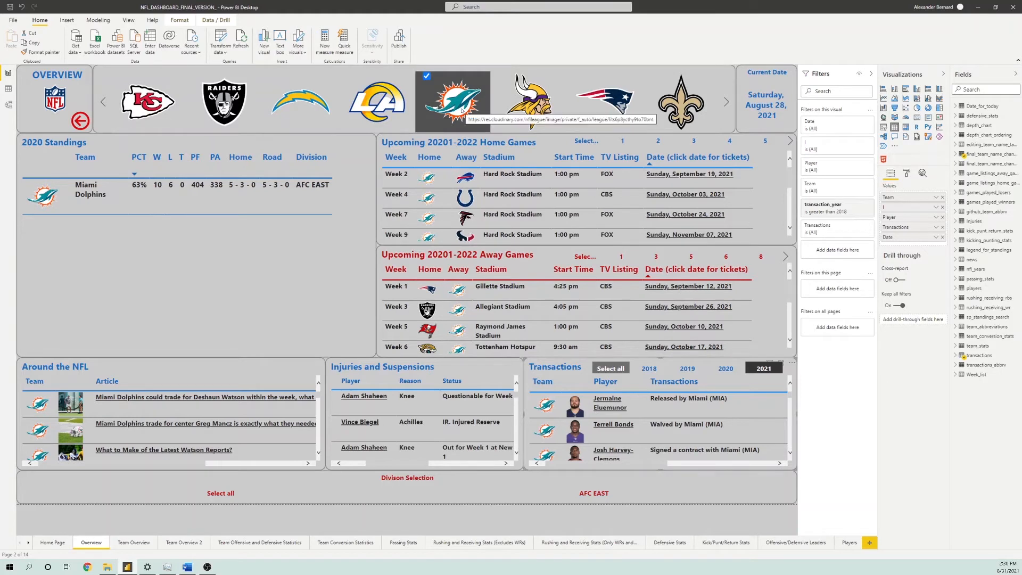
Add the Los Angeles Rams to the Overview page's team filter, and replace the team selection with the NFC NORTH division
left_click(378, 106)
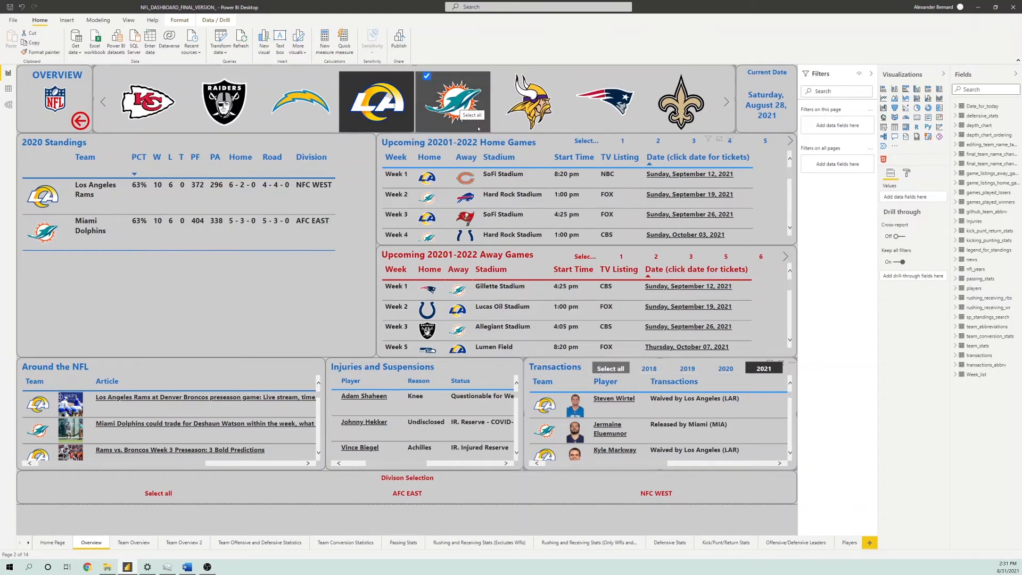
left_click(420, 104)
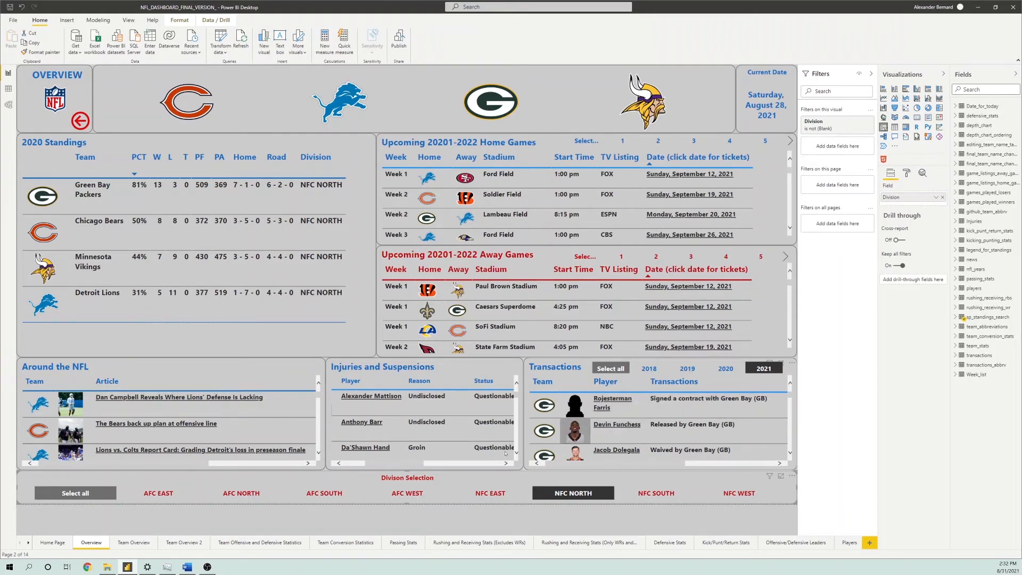
left_click(469, 379)
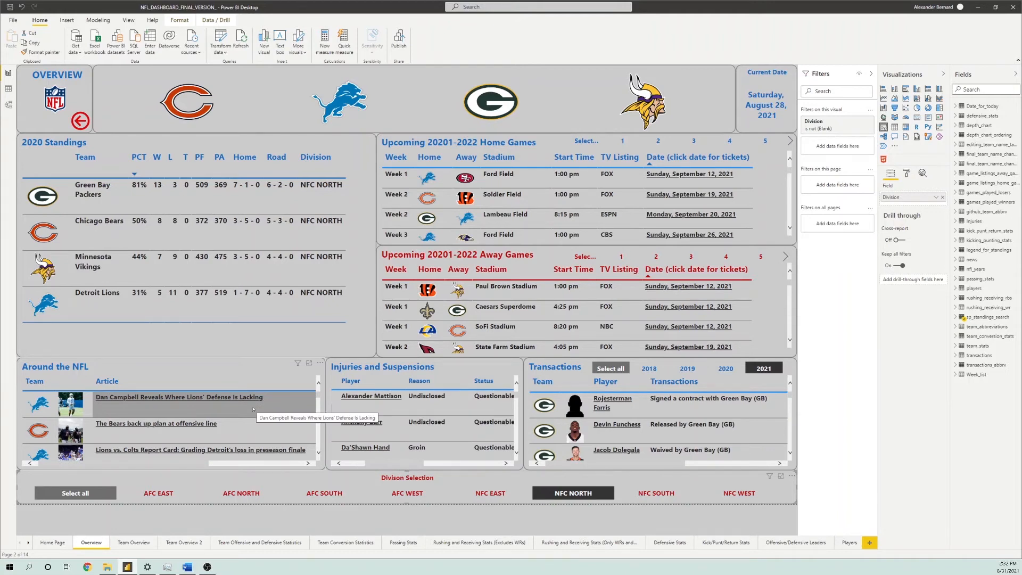
Open the Team Overview page and browse its team logo slicer and standings legend
left_click(131, 543)
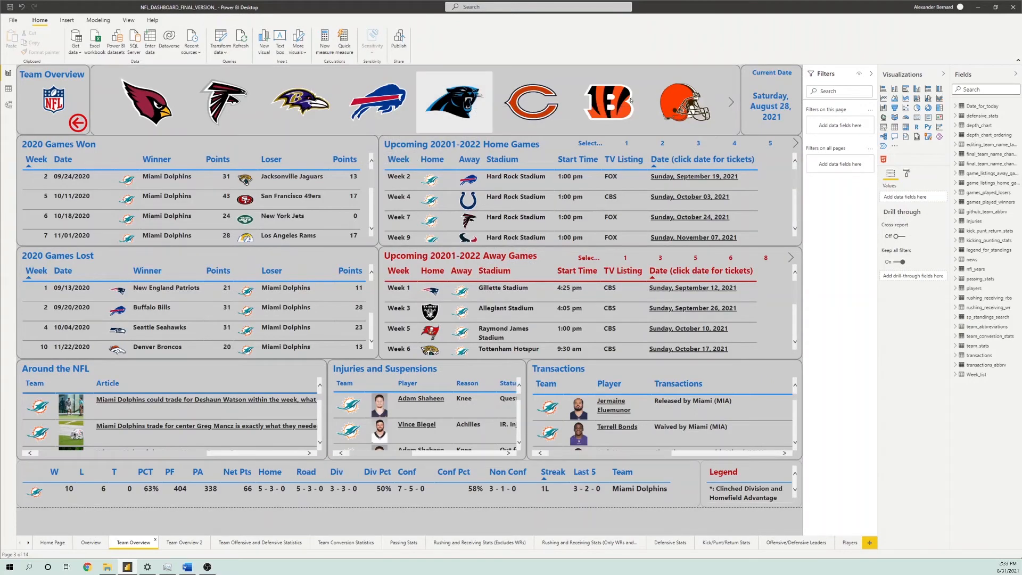
scroll(524, 106, "down", 5)
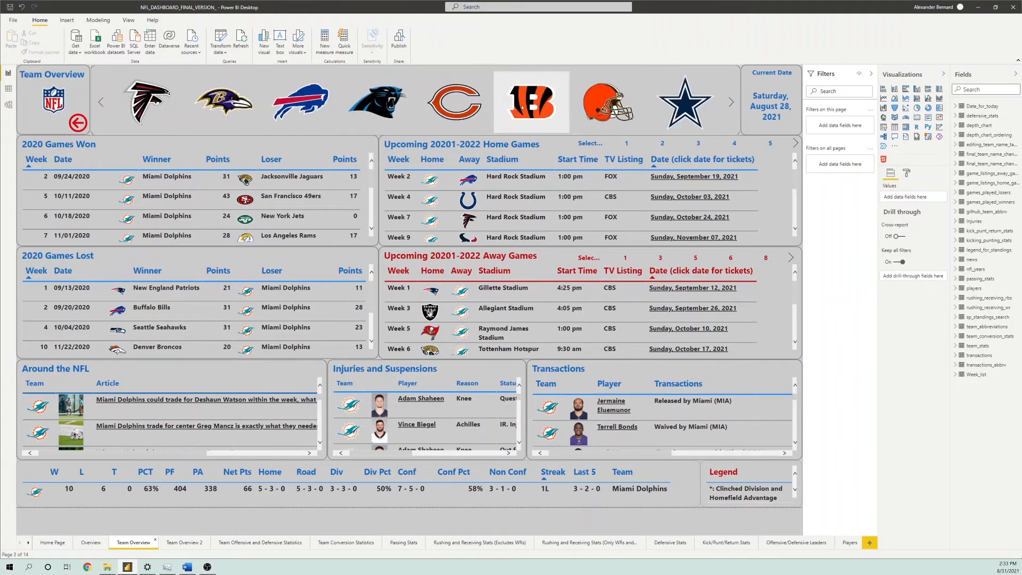
scroll(522, 107, "down", 8)
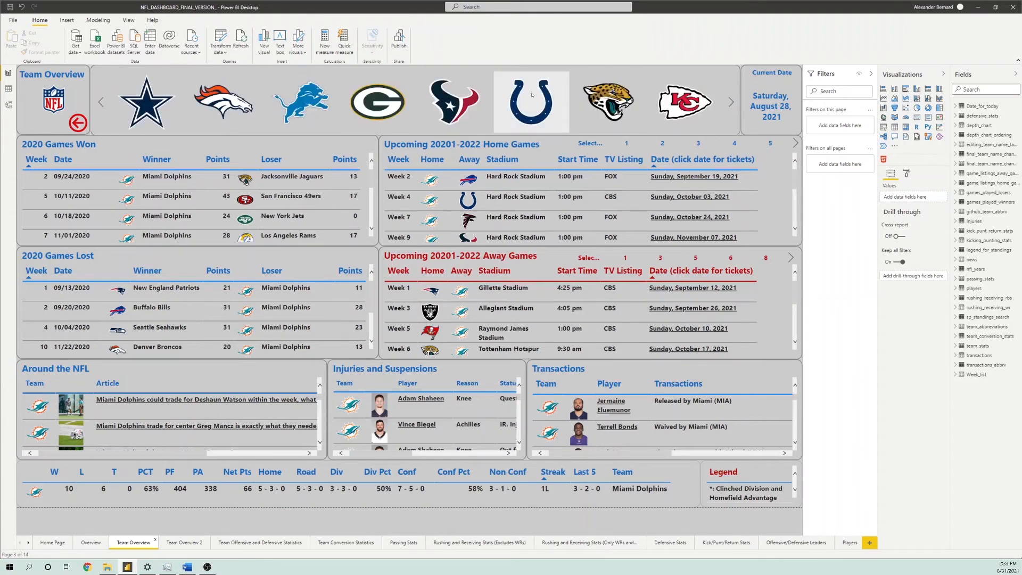
scroll(484, 108, "down", 5)
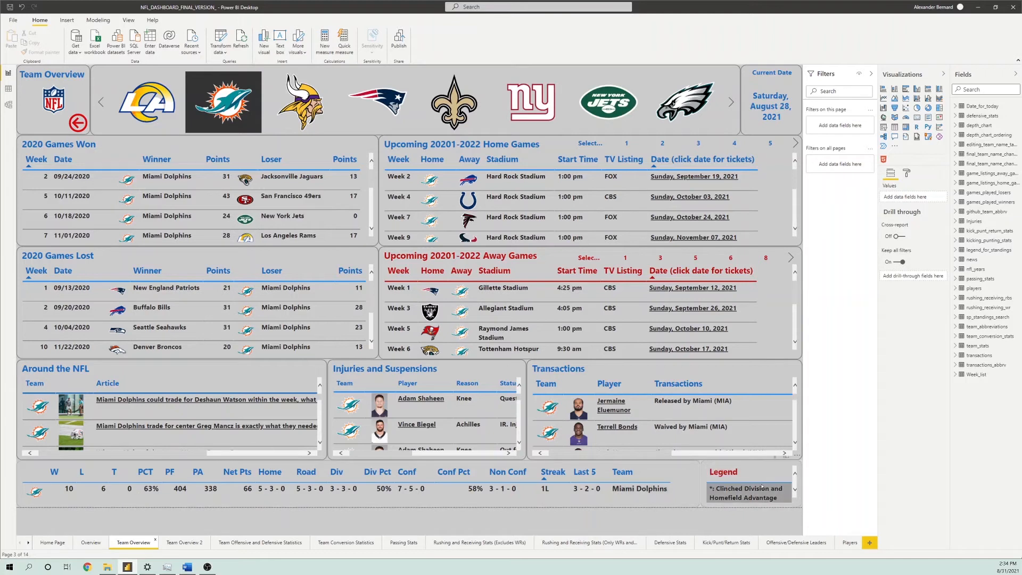
scroll(761, 486, "down", 3)
scroll(762, 488, "up", 2)
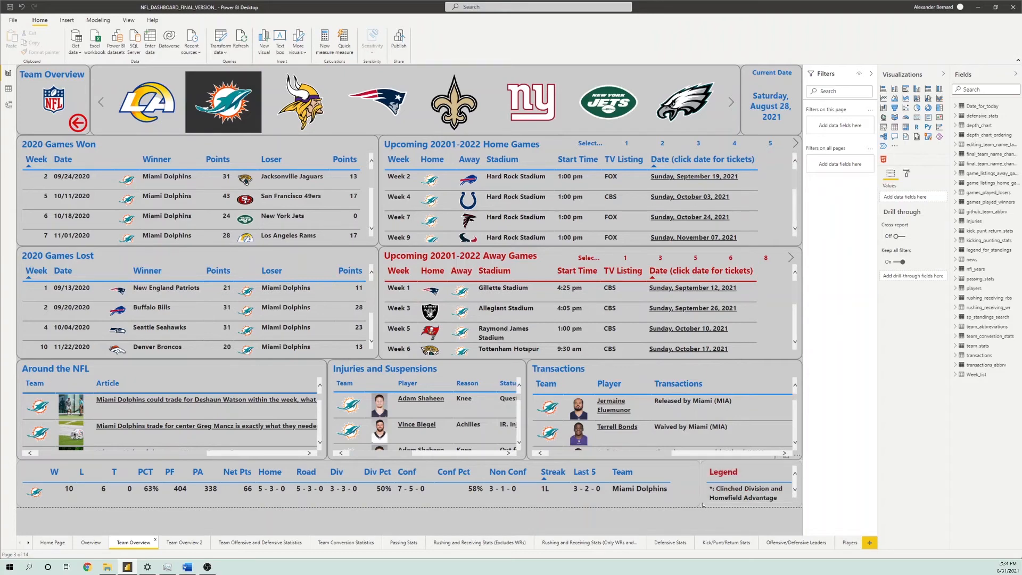
Open the Team Overview 2 page and examine the Miami Dolphins' depth chart by position
left_click(182, 543)
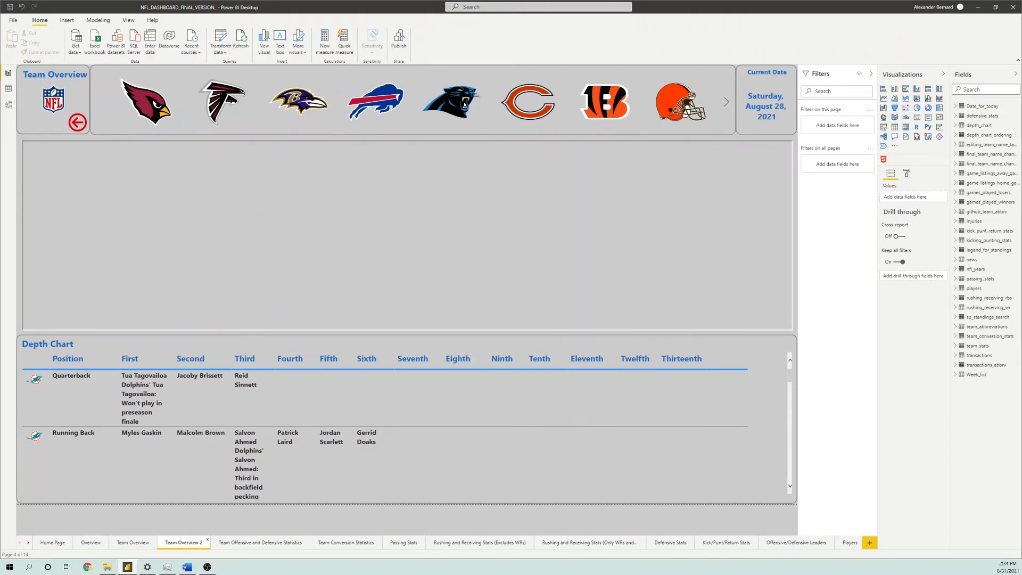
scroll(488, 98, "down", 1)
scroll(495, 97, "down", 7)
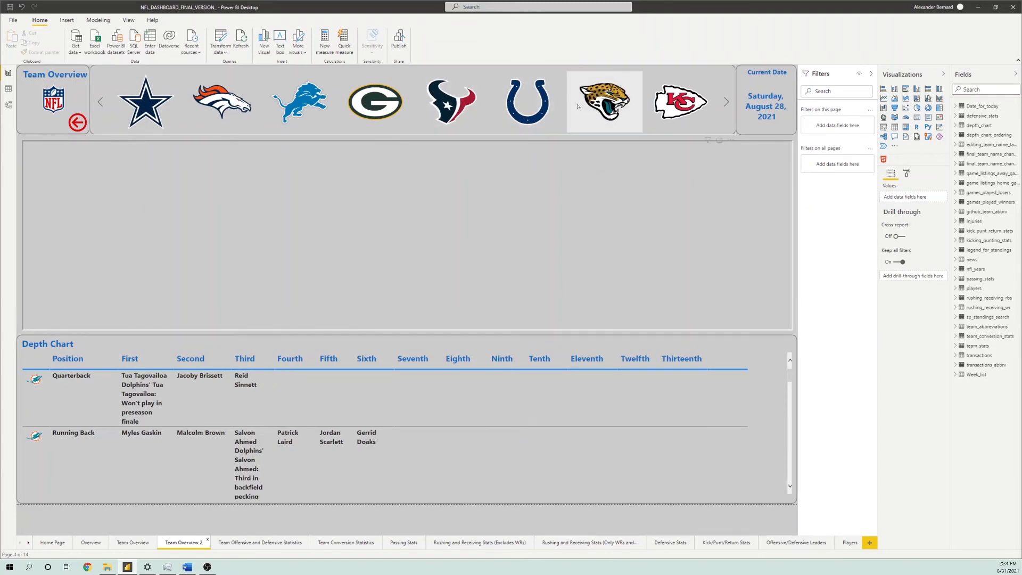
scroll(604, 101, "down", 6)
scroll(562, 104, "down", 1)
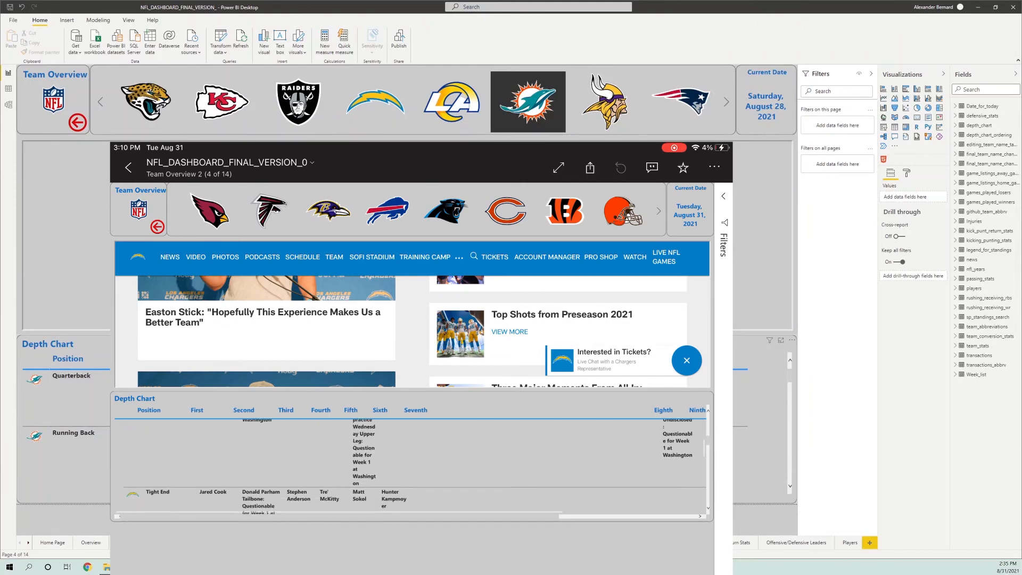
scroll(128, 399, "down", 3)
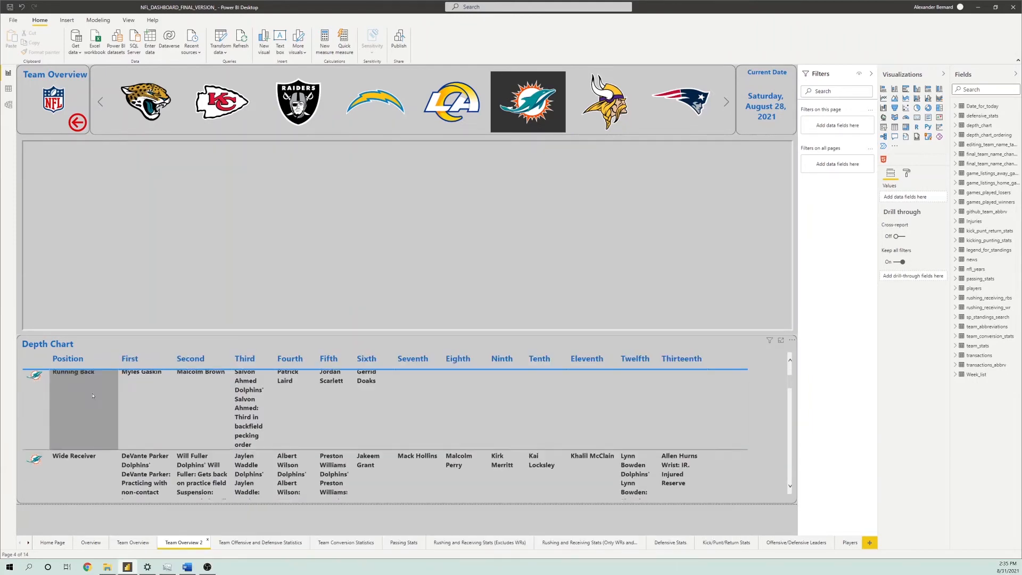
scroll(128, 405, "down", 5)
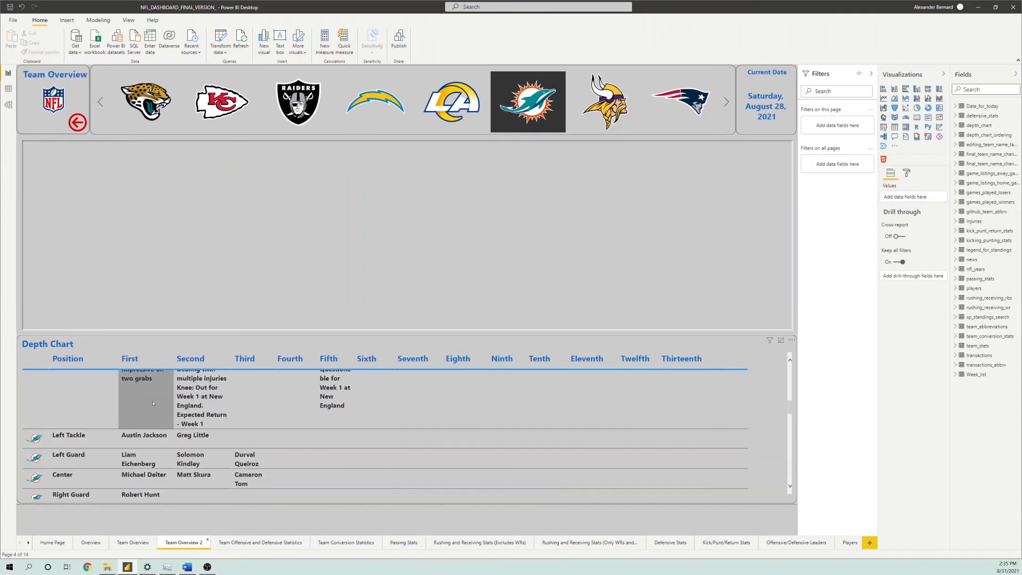
scroll(159, 413, "up", 8)
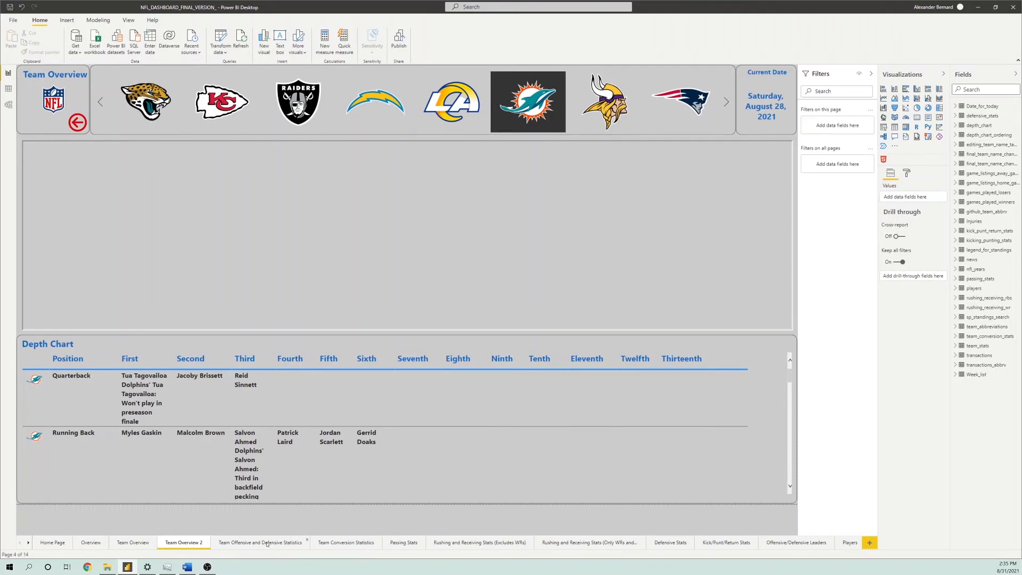
View the team offensive, defensive and conversion statistics pages, and look over the Passing Stats page
left_click(267, 542)
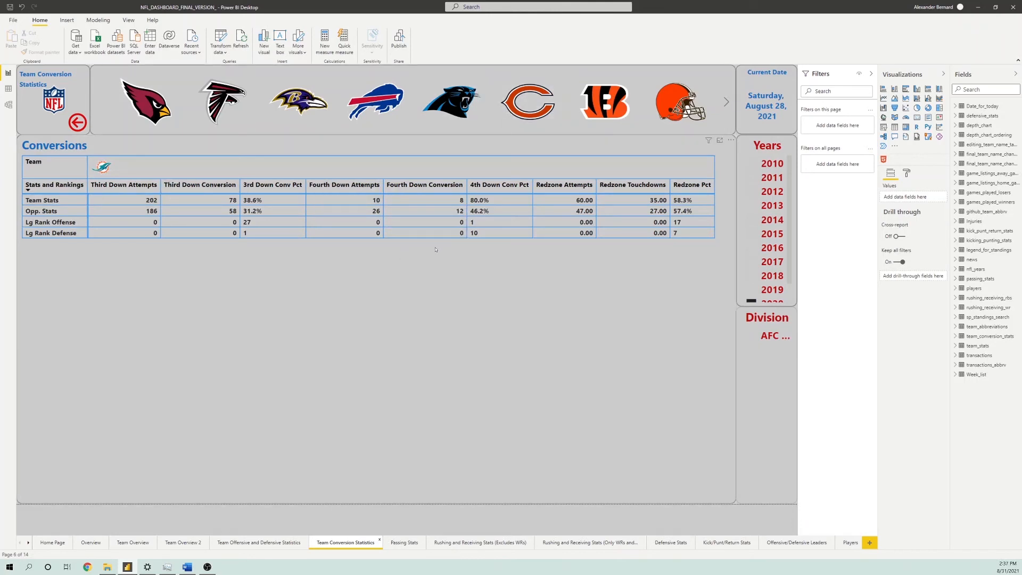
left_click(404, 542)
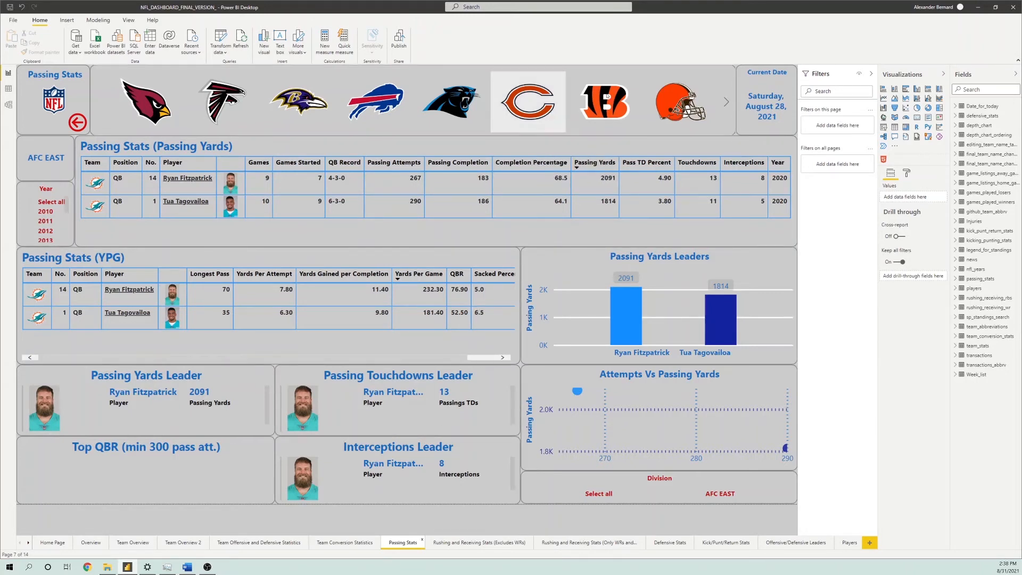
scroll(607, 99, "down", 5)
scroll(607, 99, "up", 5)
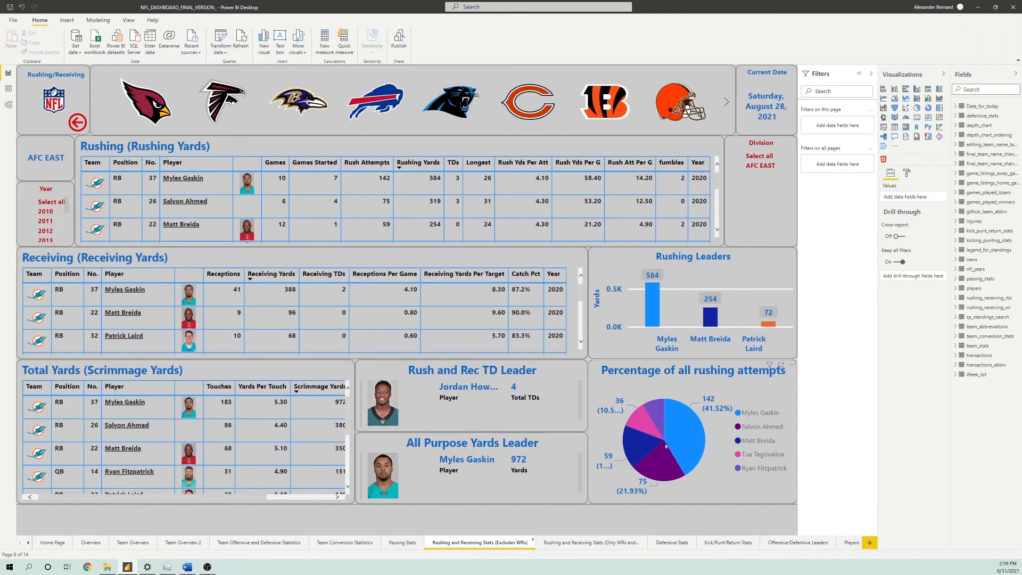
View the Rushing and Receiving Stats page for only WRs and TEs, including its touchdown influencers, and open the Defensive Stats page
left_click(569, 543)
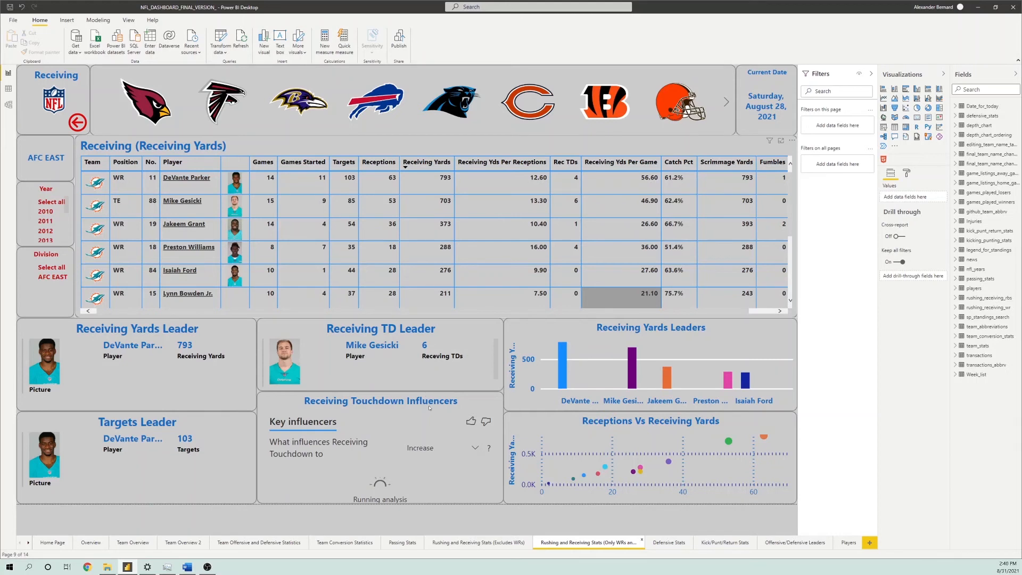
scroll(528, 101, "down", 1)
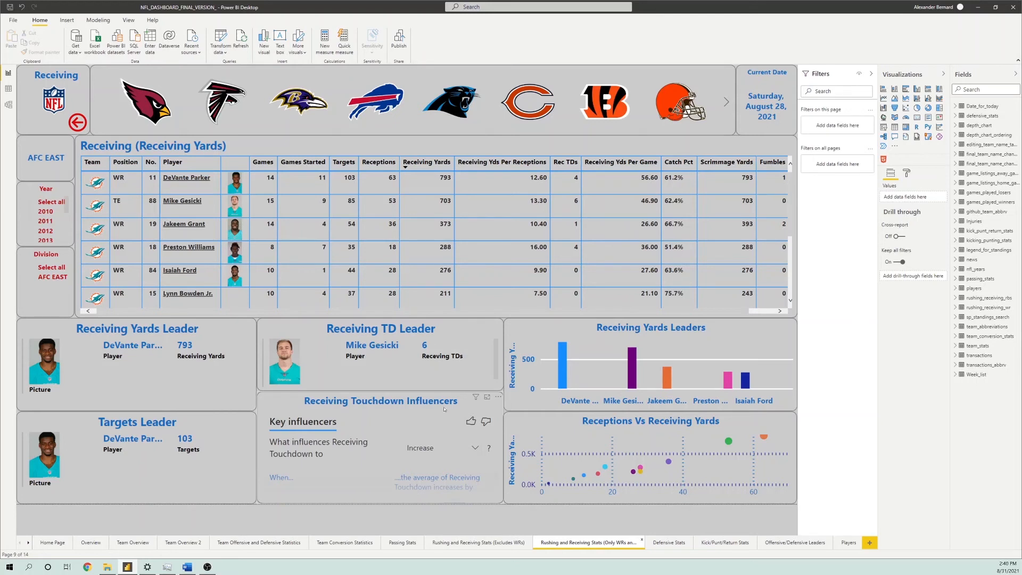
left_click(667, 543)
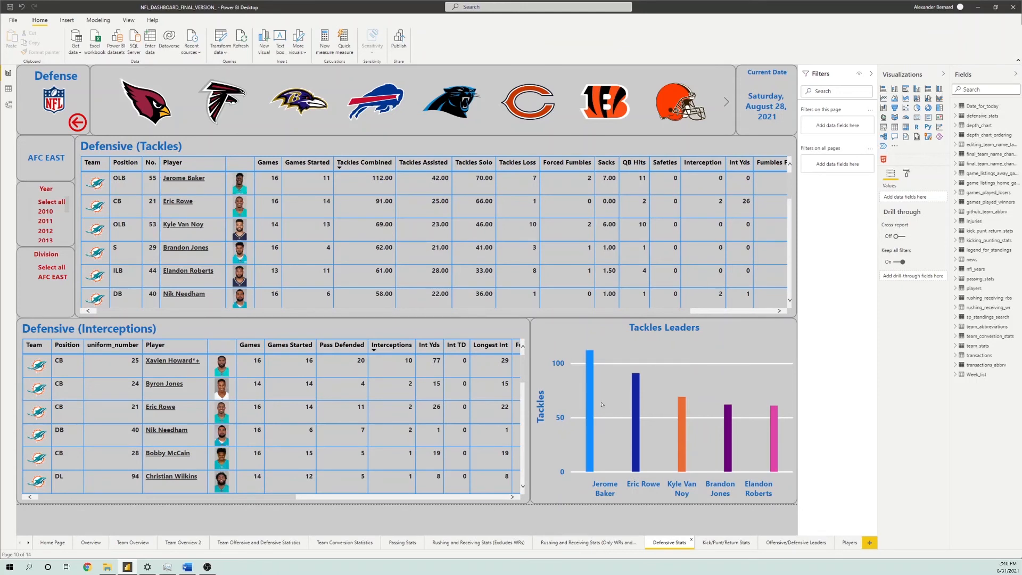
Look over the tackles table on the Defensive Stats page and open the Kick/Punt/Return Stats page
left_click_drag(676, 311, 421, 315)
left_click(780, 314)
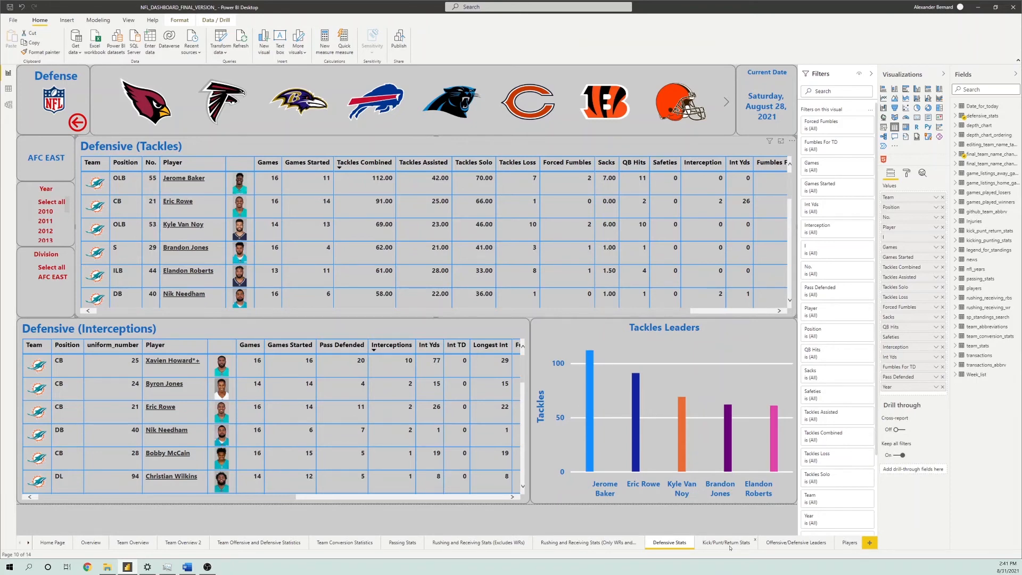
left_click(727, 542)
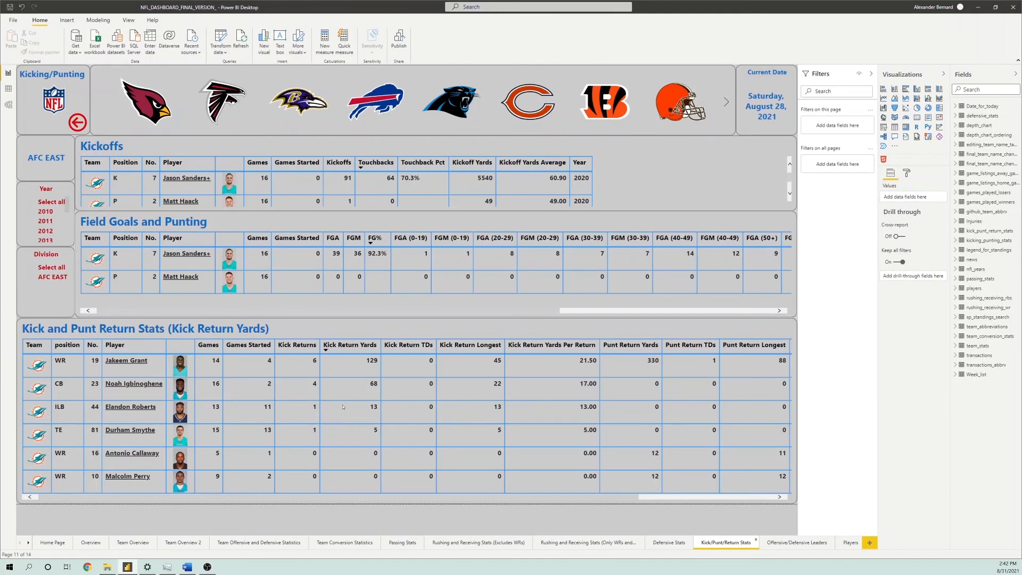
Open the Offensive/Defensive Leaders page and look over its team slicer and the yards, tackles, interceptions and sacks leader charts
left_click(808, 549)
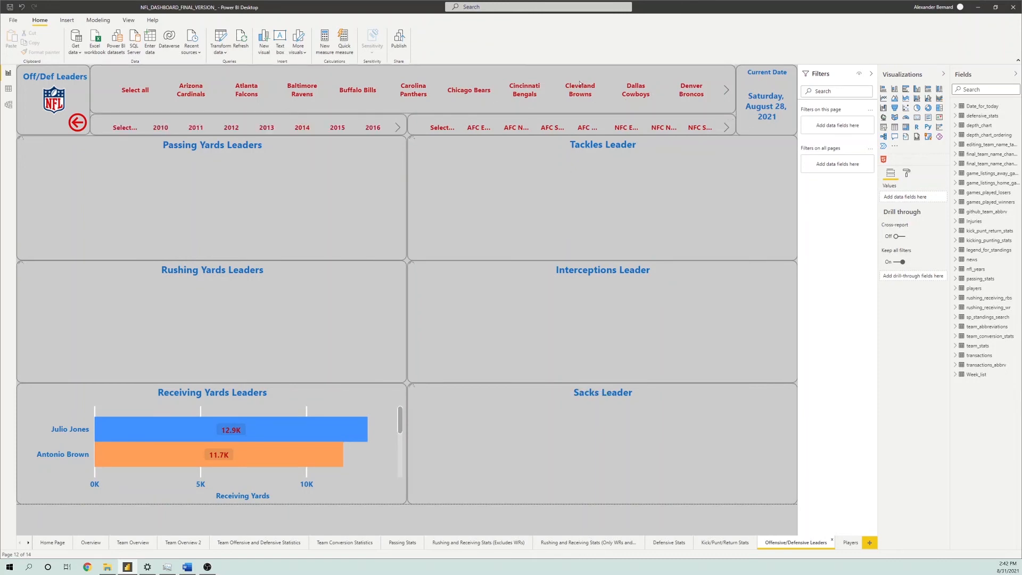
left_click(633, 90)
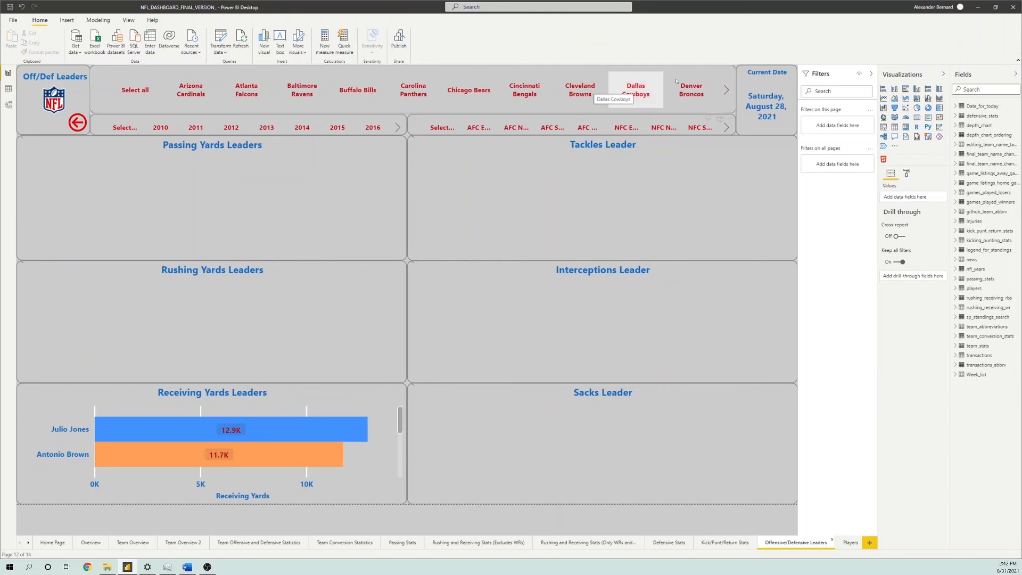
left_click(689, 87)
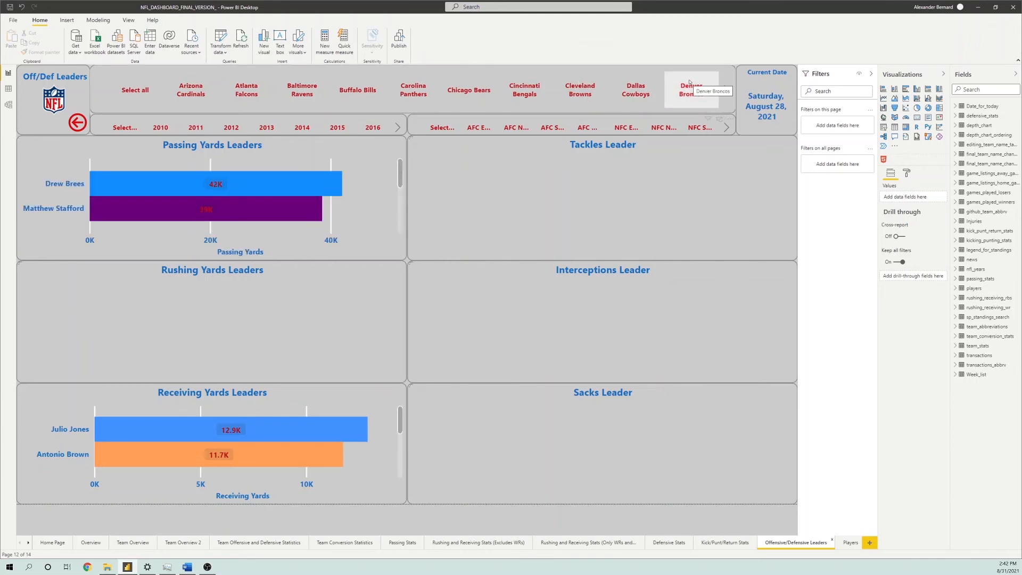
left_click(417, 100)
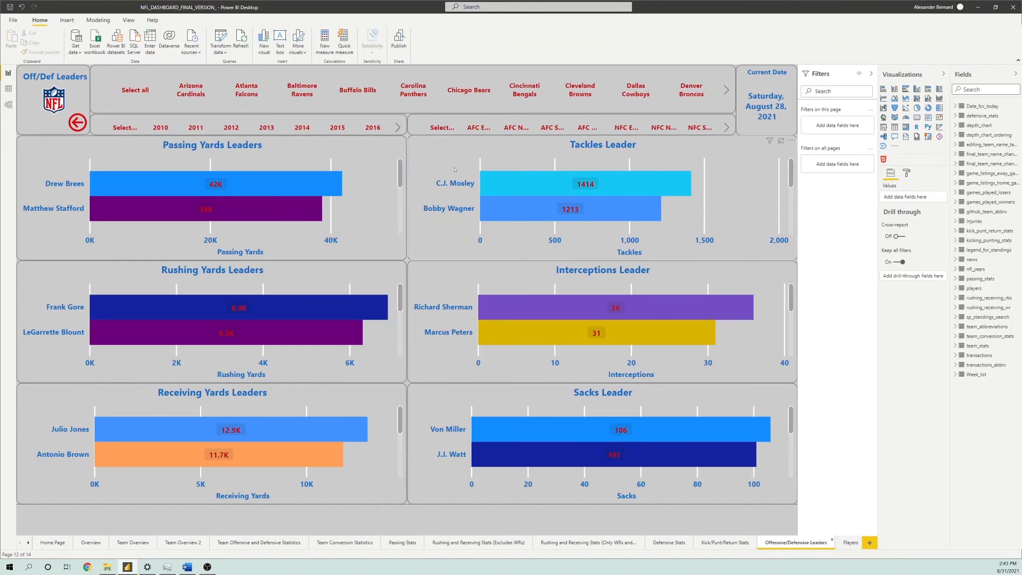
Open the Players page and browse the players list with its positions, photos, colleges, heights and weights
left_click(850, 542)
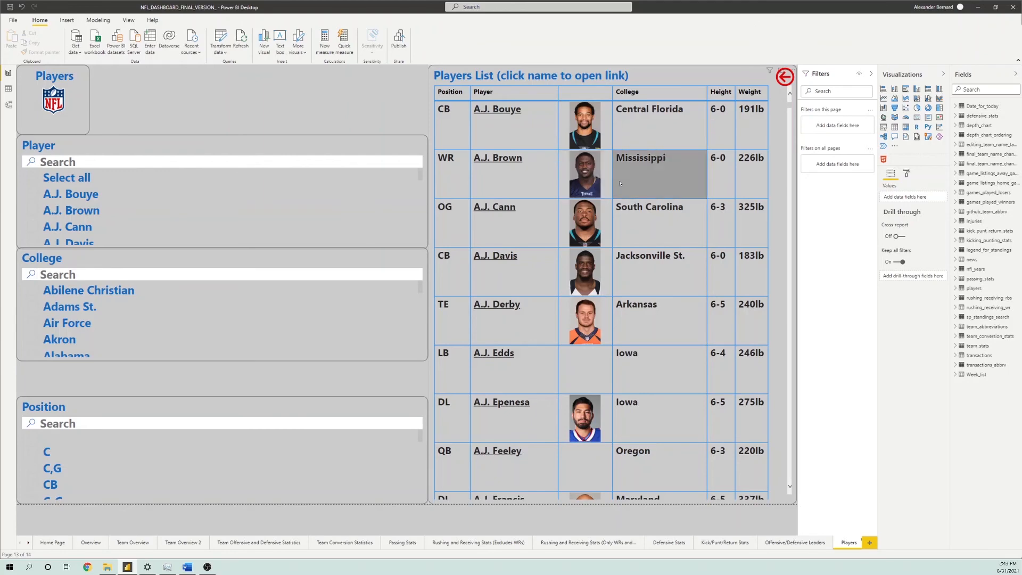
scroll(605, 231, "down", 1)
scroll(603, 230, "down", 12)
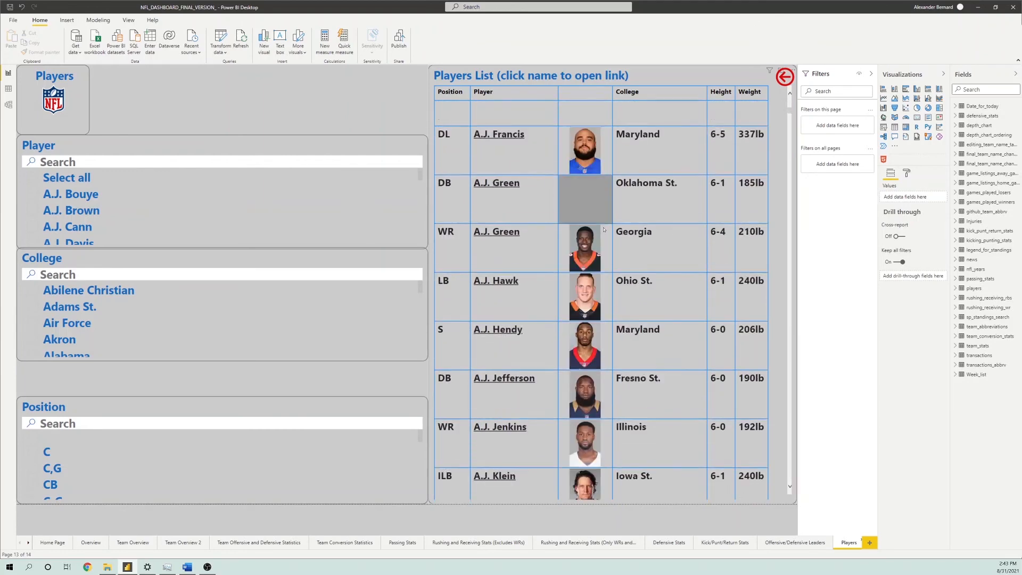
scroll(604, 224, "down", 10)
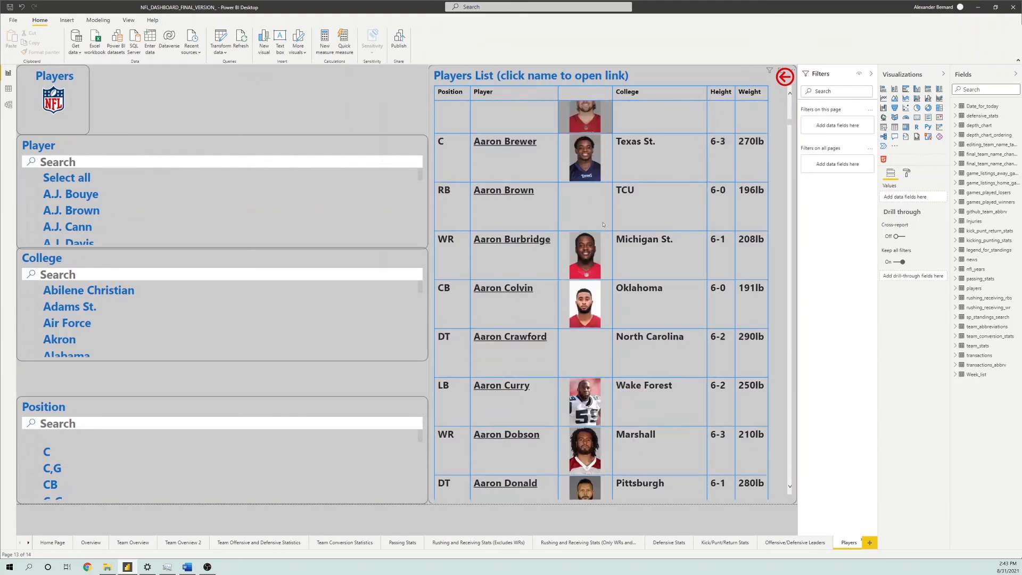
scroll(605, 222, "down", 5)
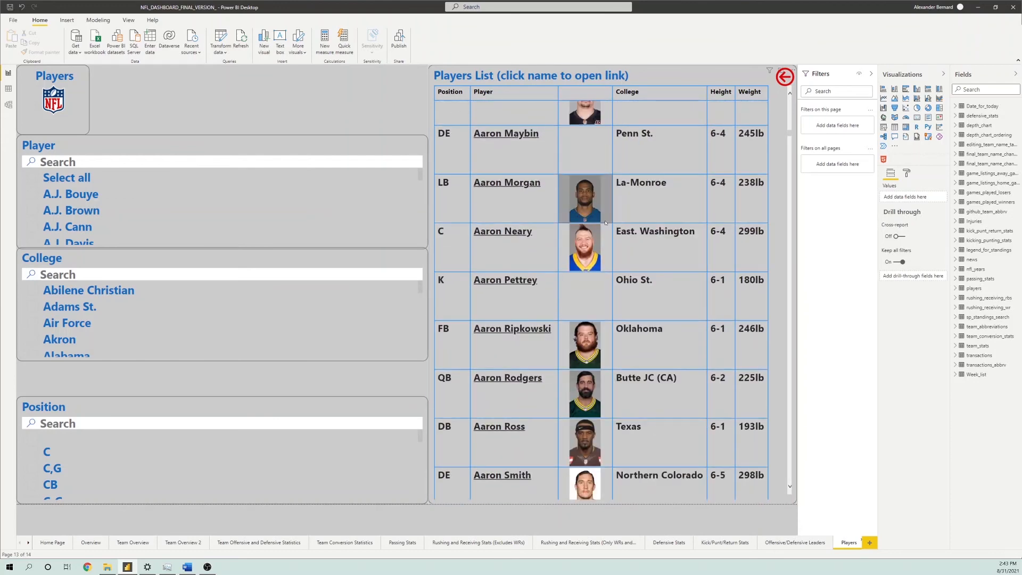
scroll(605, 223, "down", 6)
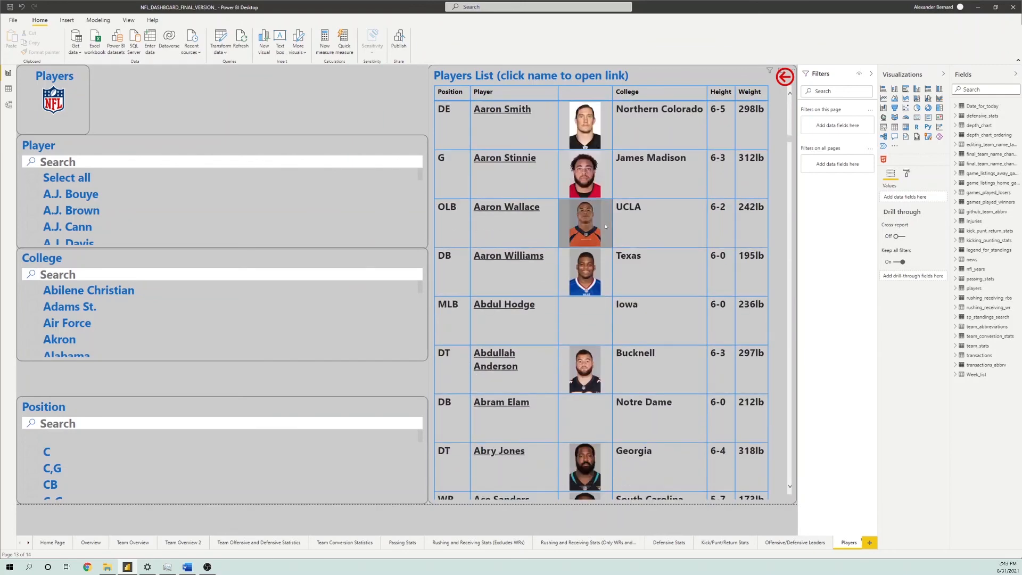
scroll(606, 231, "down", 1)
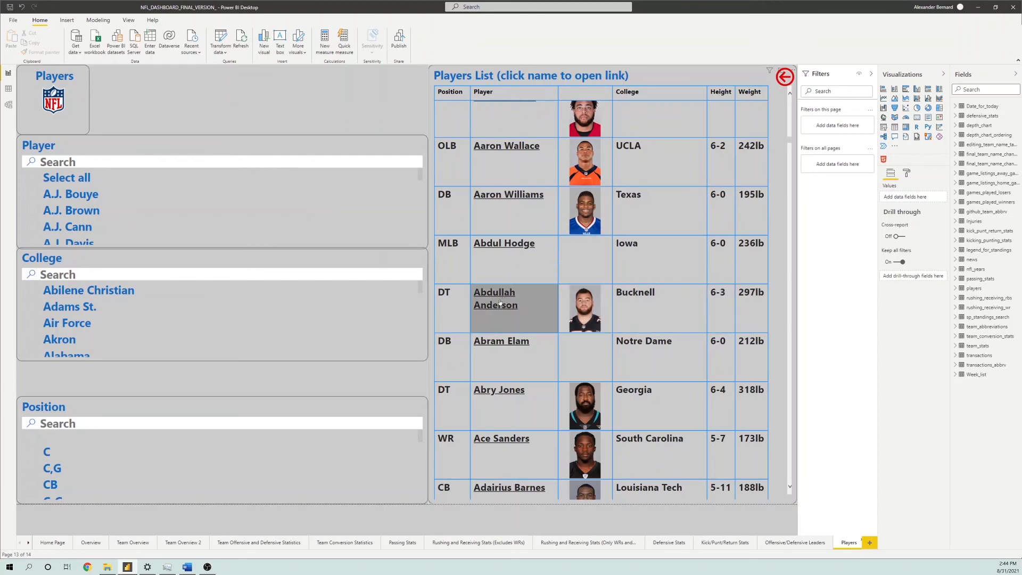
scroll(523, 307, "down", 5)
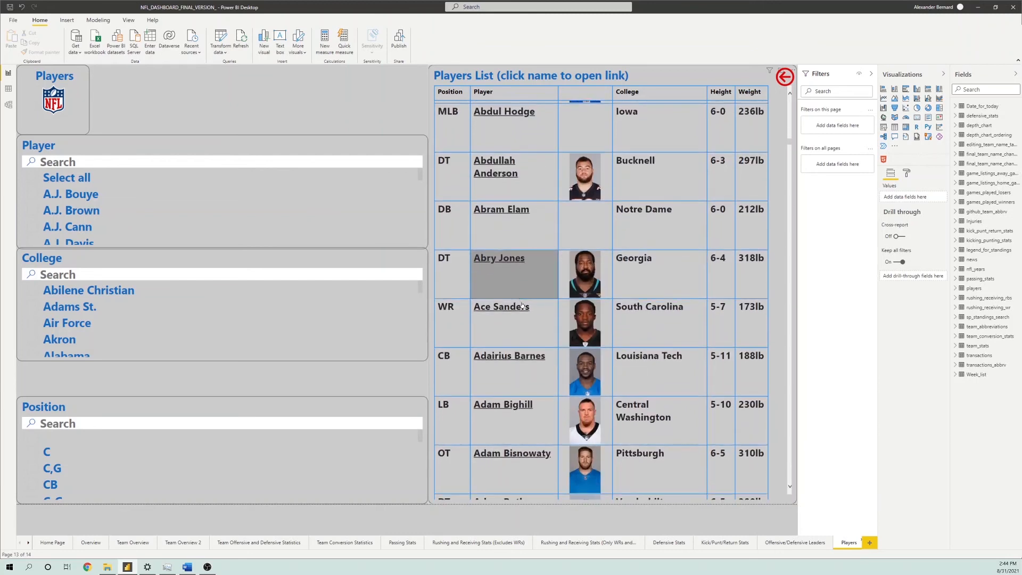
scroll(538, 305, "down", 5)
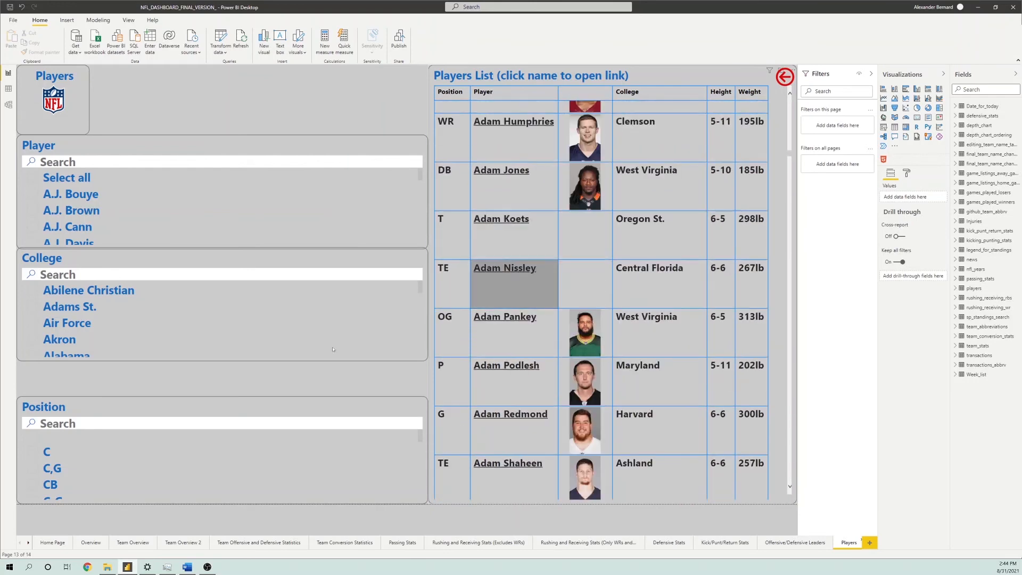
Open the Notes page and read the player symbol legend and the browser tips
left_click(28, 543)
left_click(846, 542)
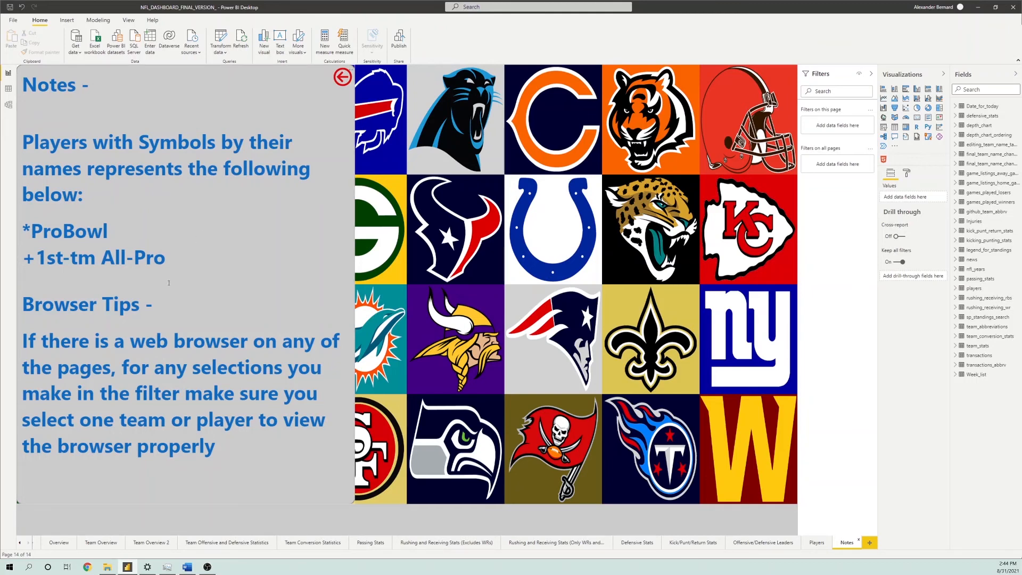
left_click(343, 77, "ctrl")
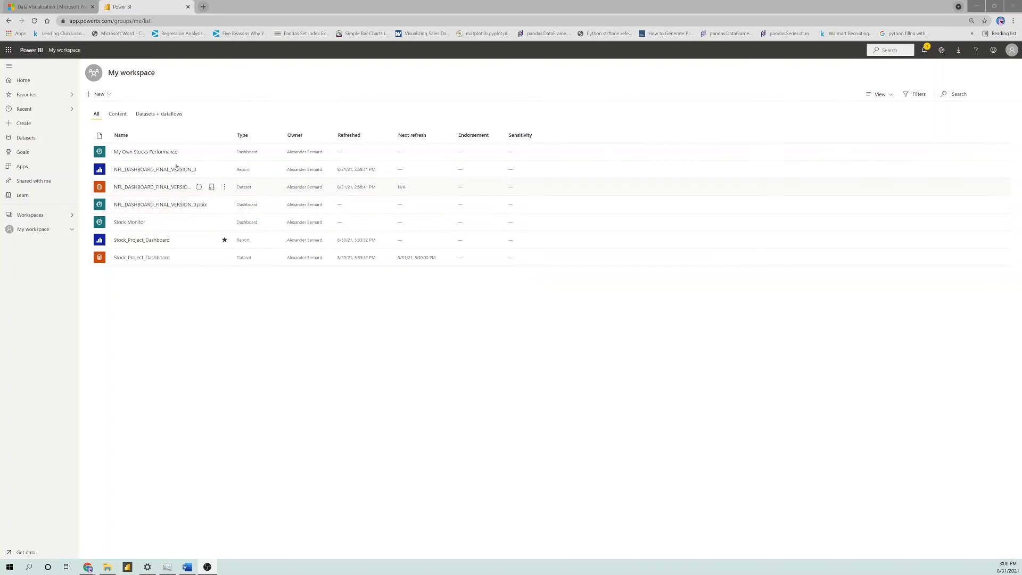
In the Power BI service, open the NFL_DASHBOARD_FINAL_VERSION_0 dataset's settings and expand the scheduled refresh, data source credentials and gateway connection sections
left_click(226, 188)
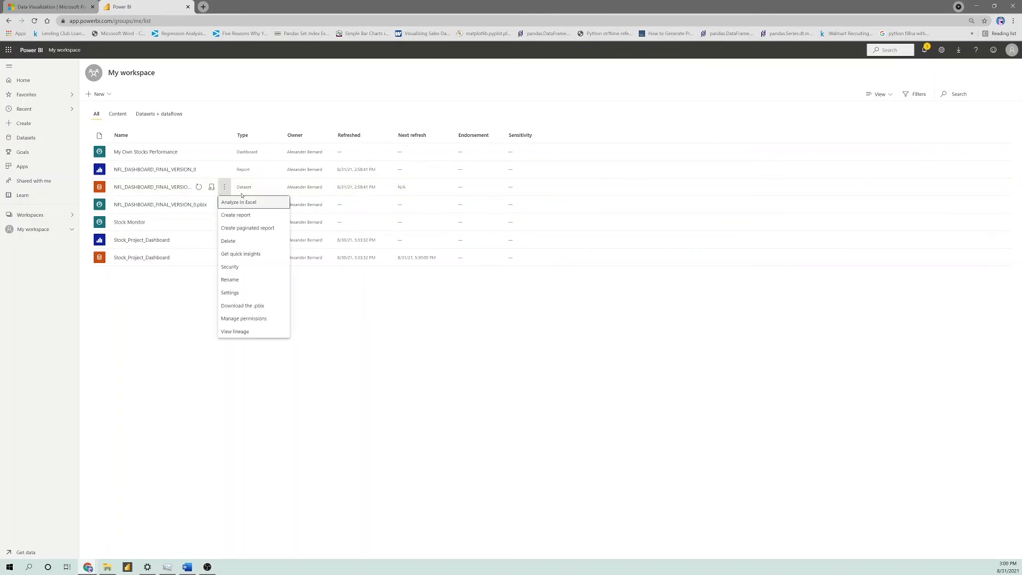
left_click(246, 293)
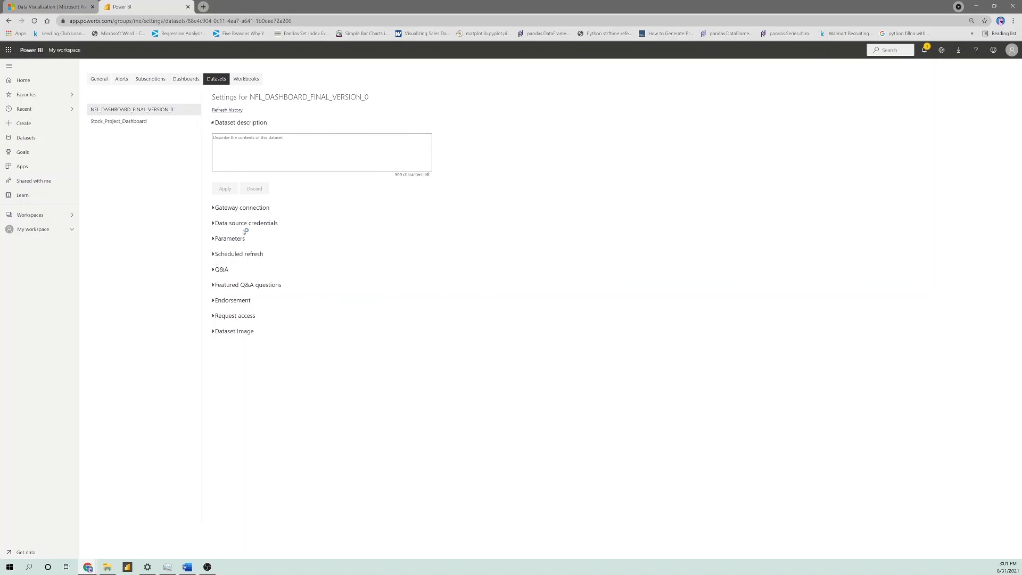
left_click(213, 253)
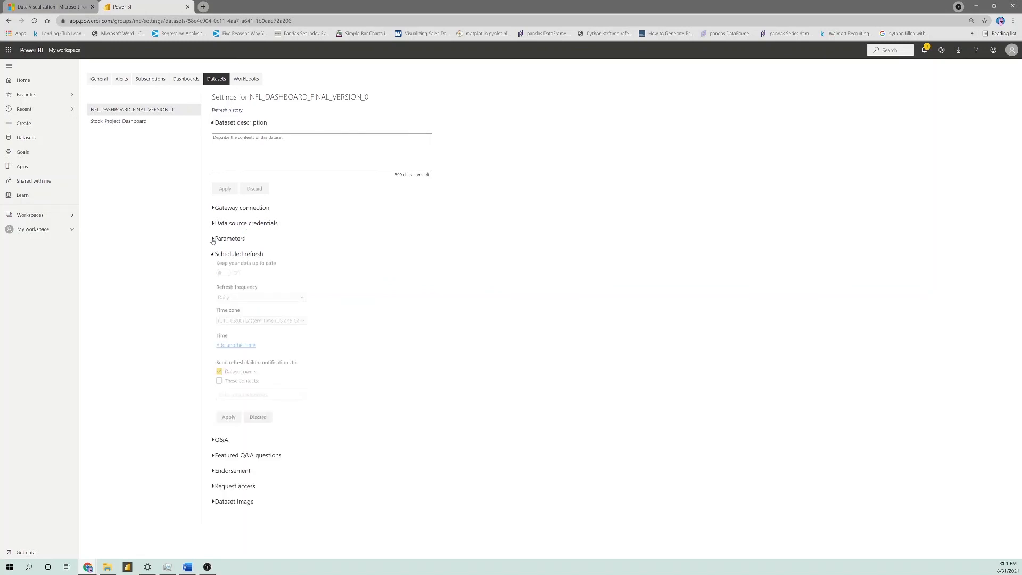
left_click(213, 223)
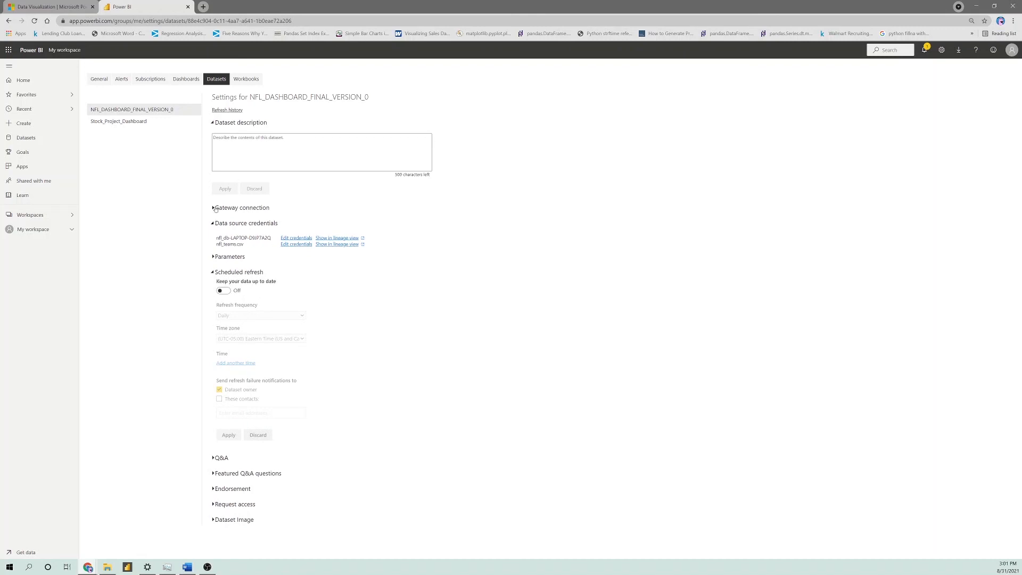
left_click(214, 208)
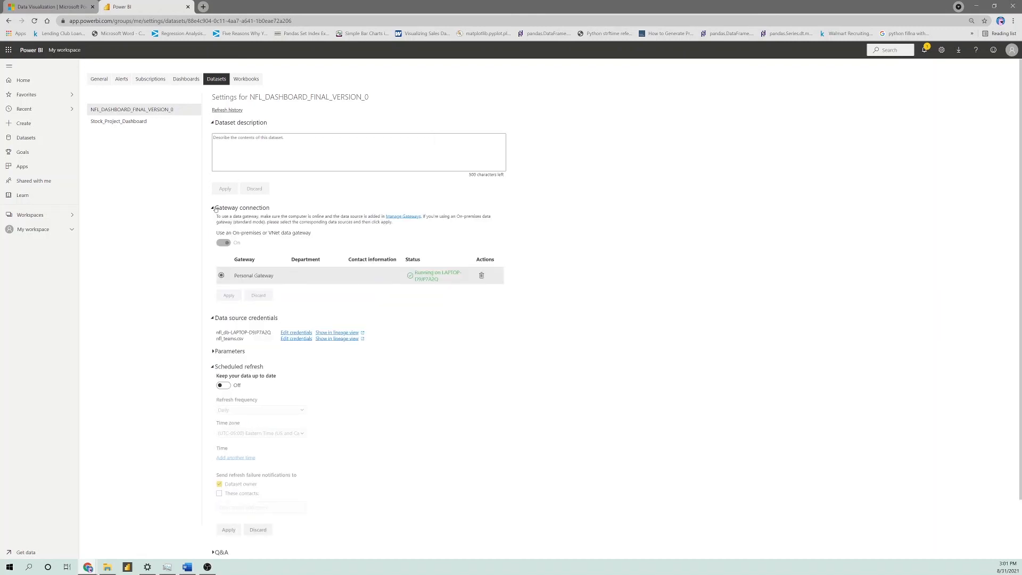
Turn on the dataset's scheduled refresh and add a daily refresh time of 8:00 PM
left_click(224, 385)
scroll(265, 383, "down", 1)
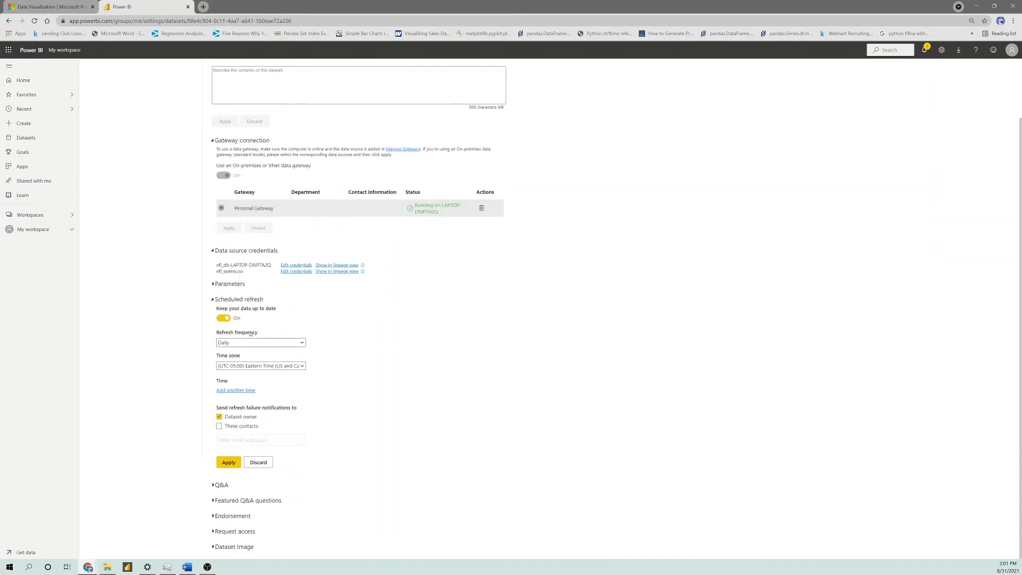
left_click(235, 389)
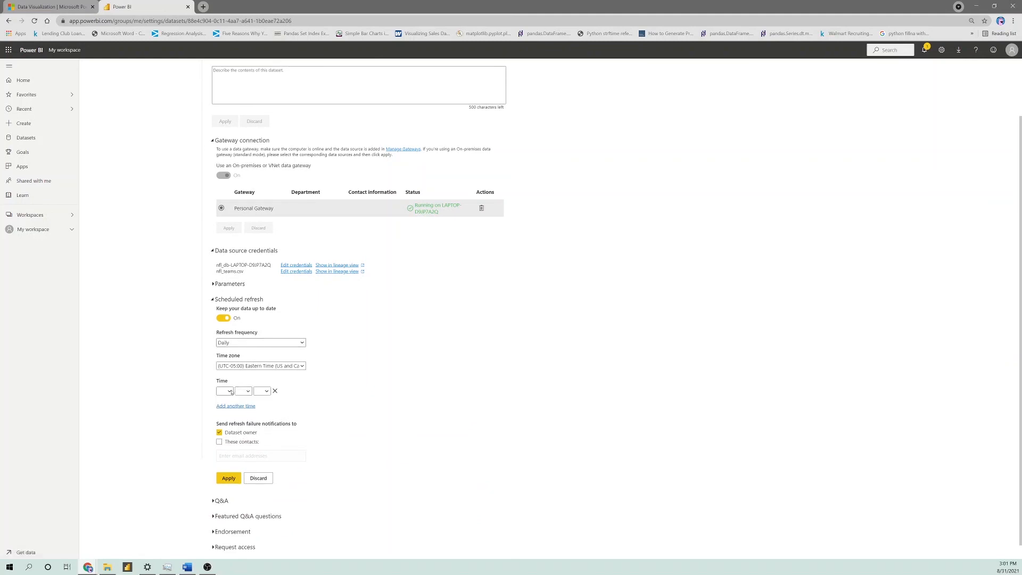
left_click(229, 391)
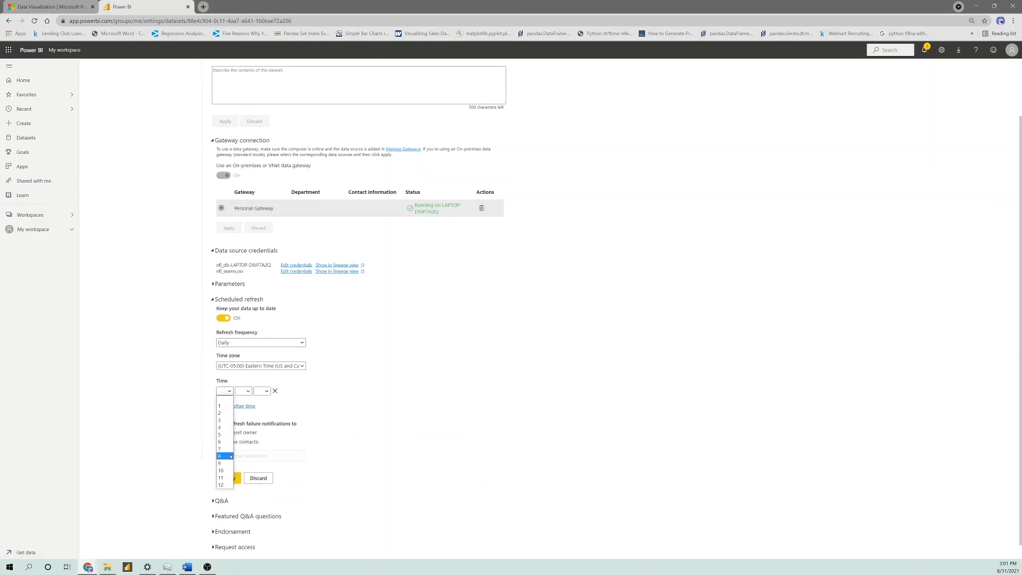
left_click(222, 456)
left_click(244, 392)
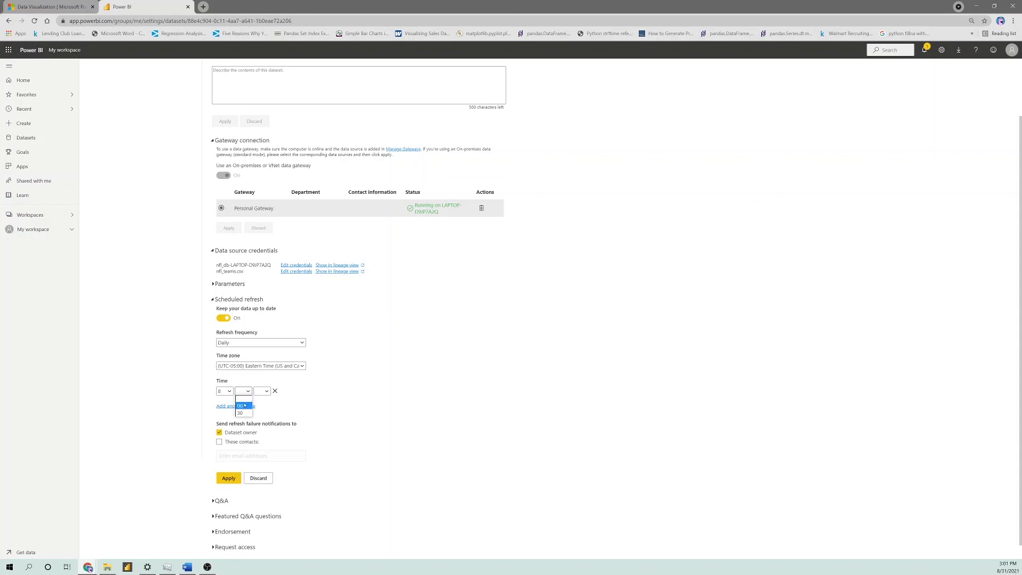
left_click(244, 405)
left_click(263, 392)
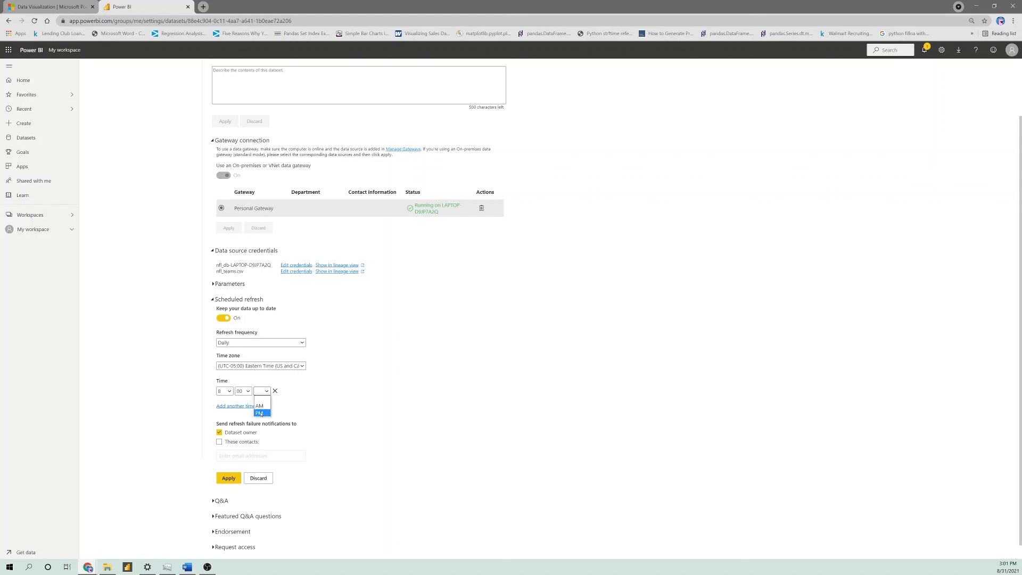
left_click(260, 412)
scroll(260, 345, "down", 1)
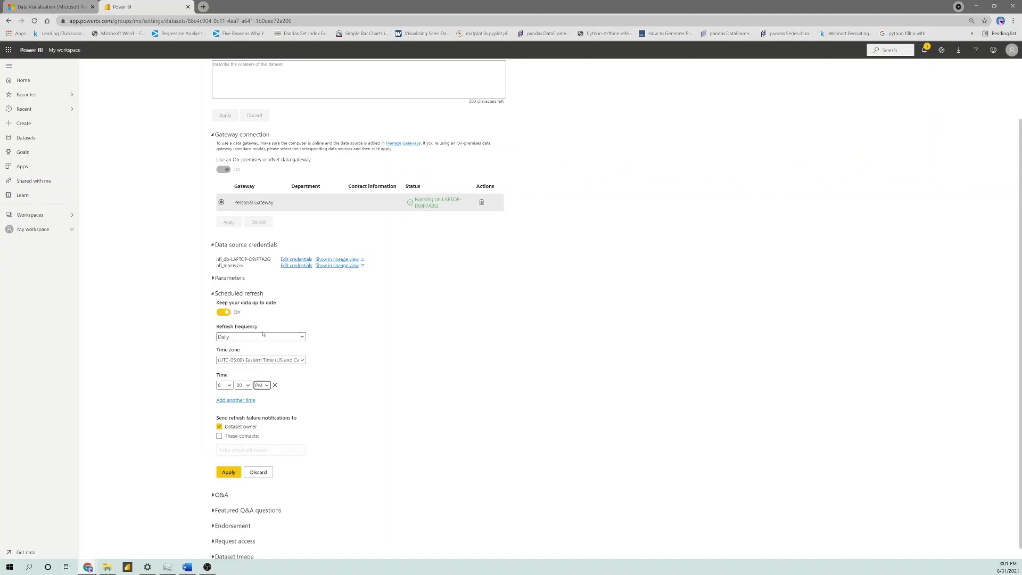
Review the hour and frequency choices of the scheduled refresh, keeping 8 and Daily
left_click(224, 375)
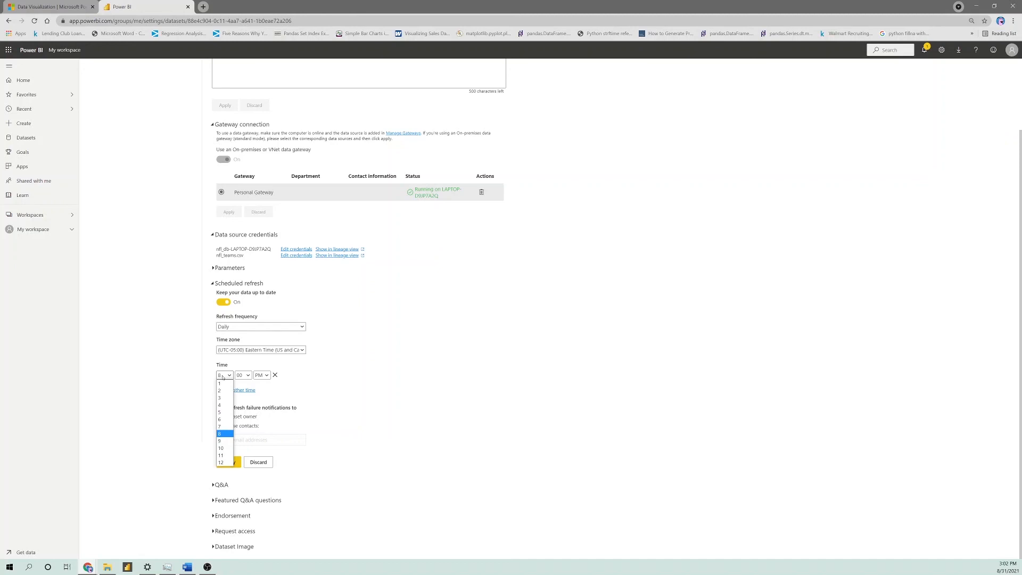
left_click(222, 434)
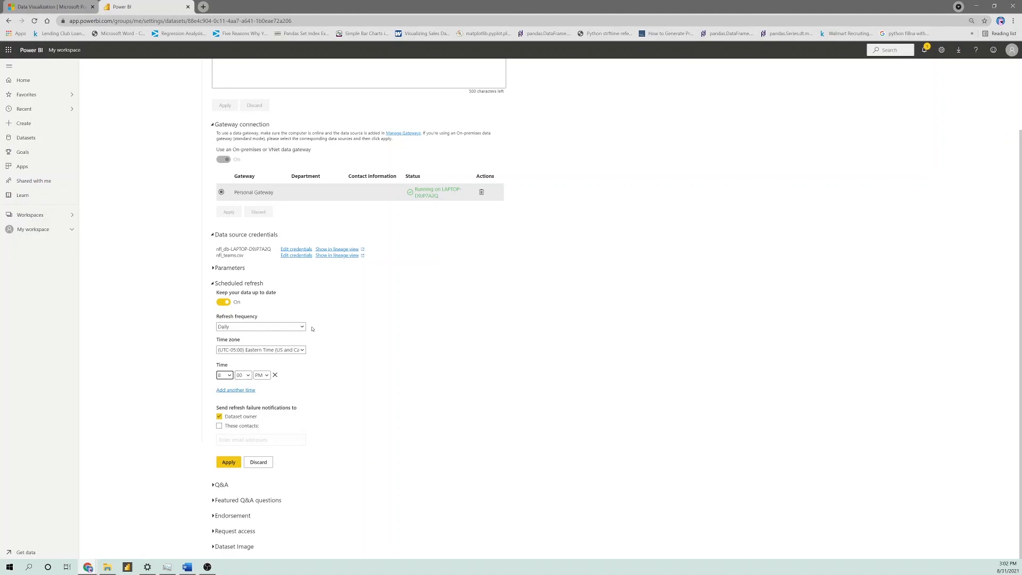
left_click(277, 328)
left_click(277, 327)
left_click(230, 441)
Upload NFL_LOGO.png as the dataset image and apply it
left_click(212, 546)
scroll(223, 532, "down", 2)
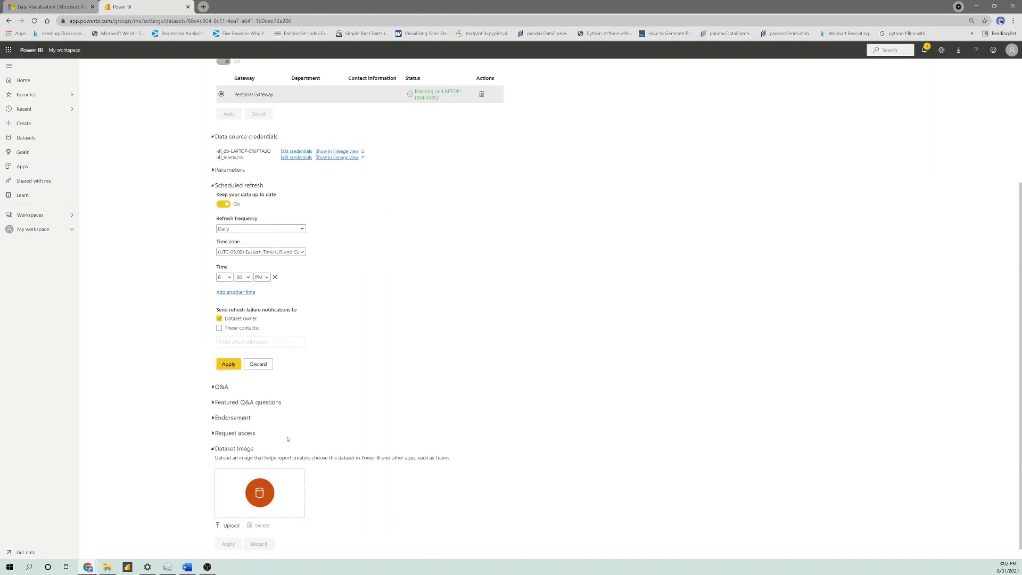
left_click(232, 524)
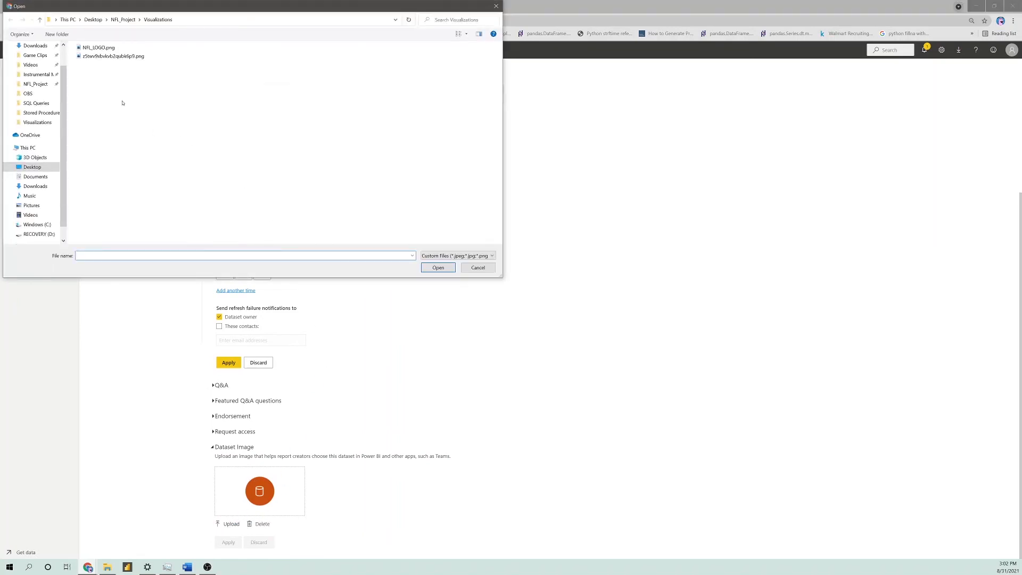
double_click(101, 48)
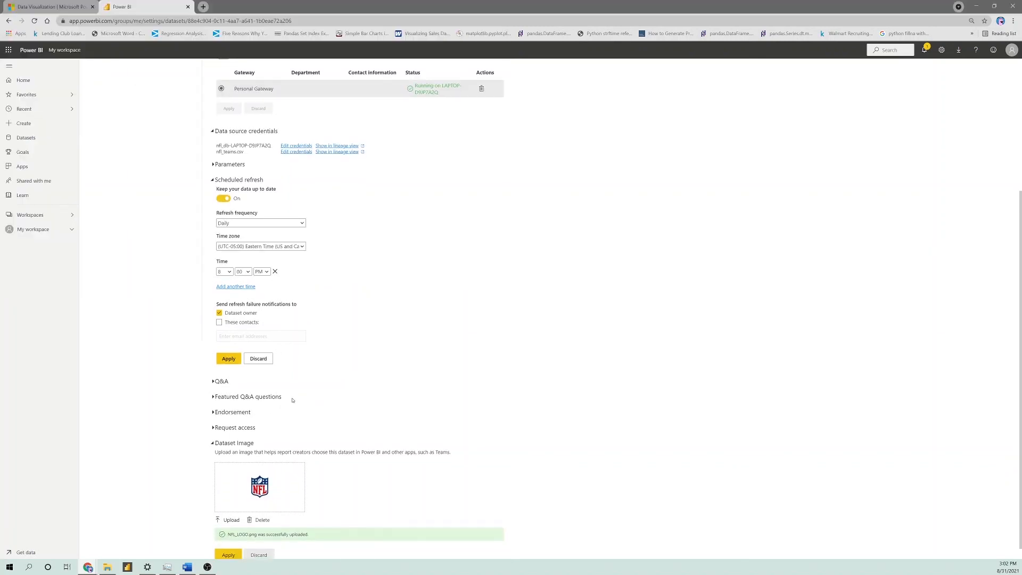
scroll(226, 475, "down", 1)
scroll(294, 290, "up", 4)
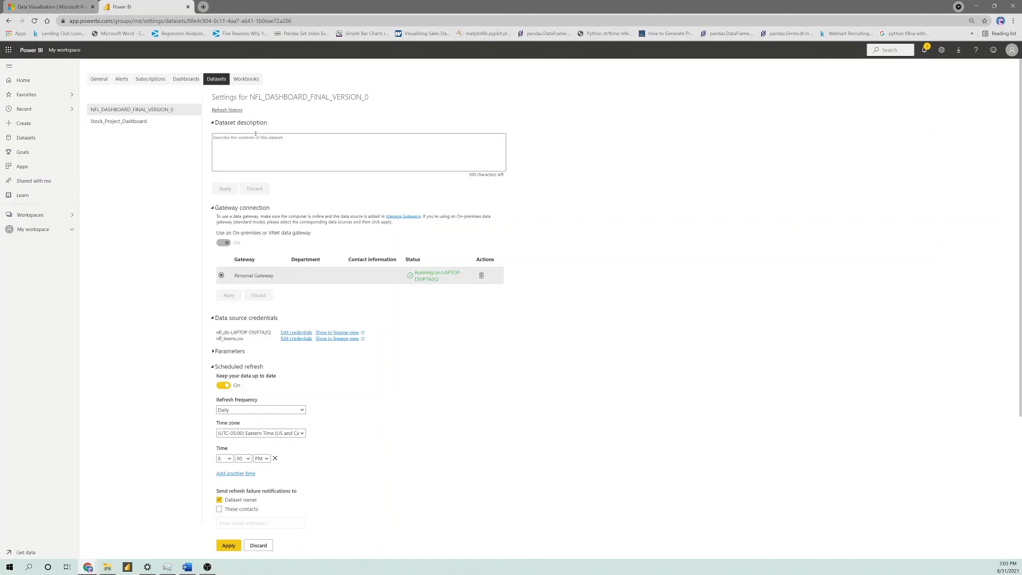
scroll(239, 319, "down", 4)
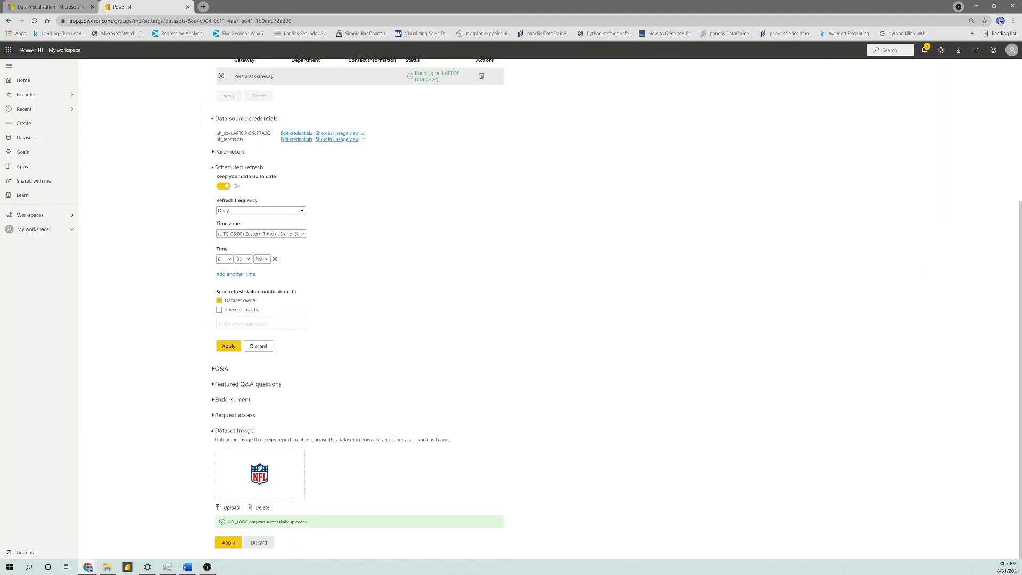
left_click(227, 543)
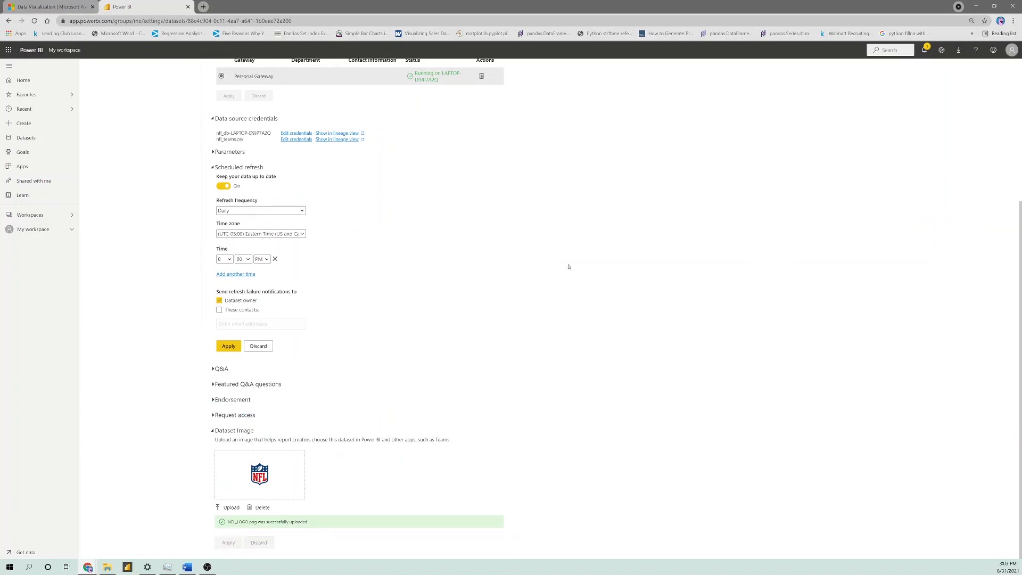
Return to My workspace and start an immediate refresh of the NFL dashboard dataset
scroll(292, 256, "up", 4)
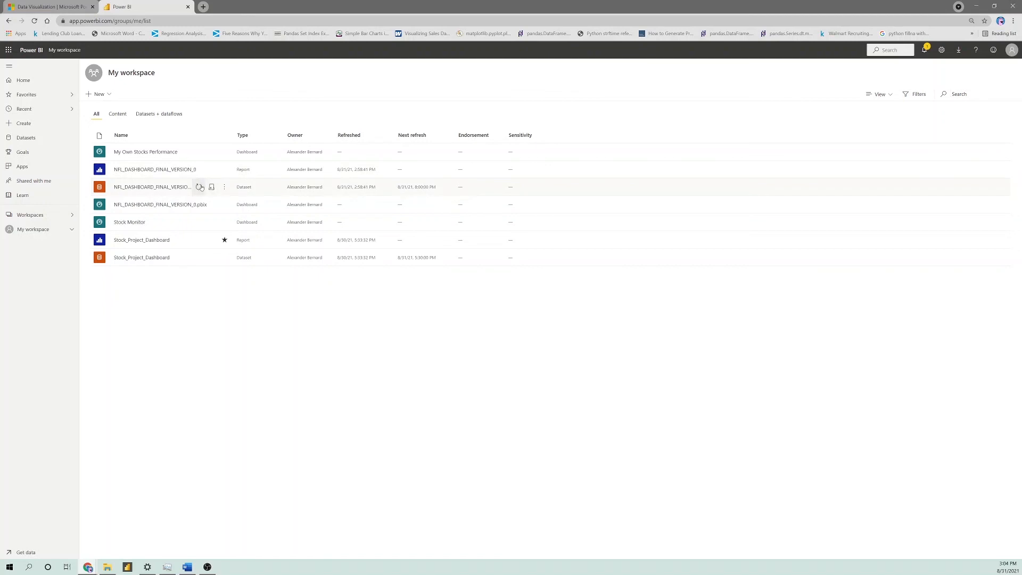
left_click(199, 187)
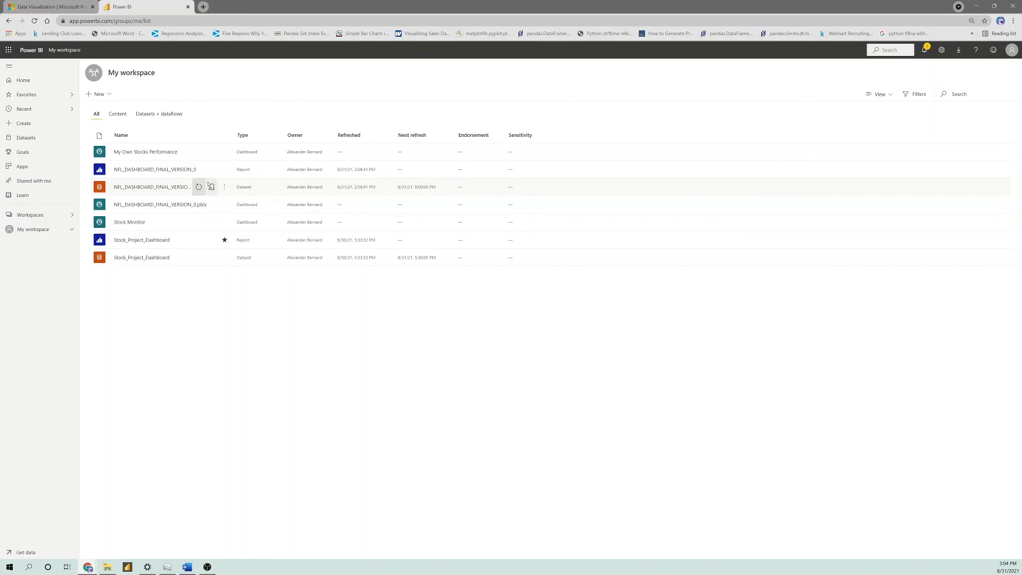